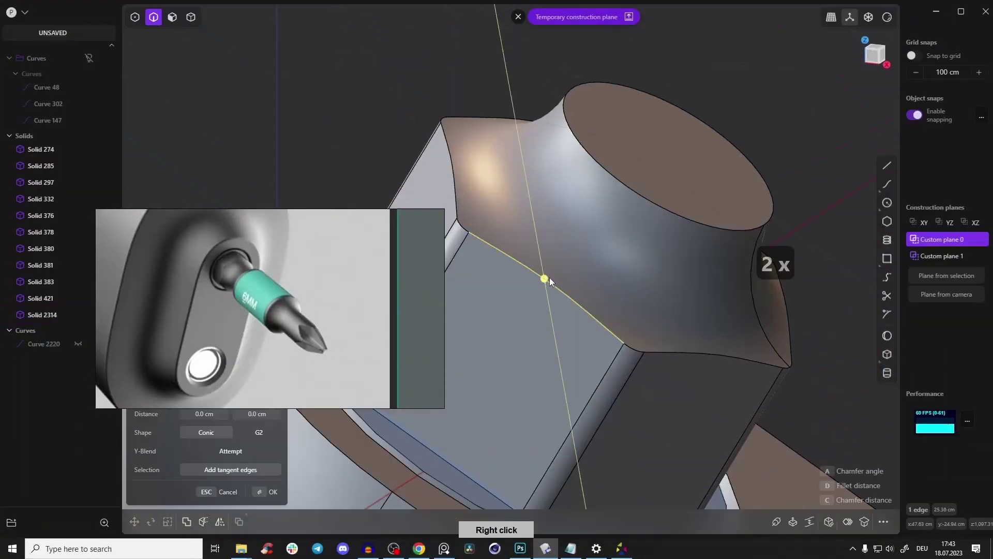
# Step: Extrude the round end face of the screwdriver bit as a new body
pyautogui.press('Escape')
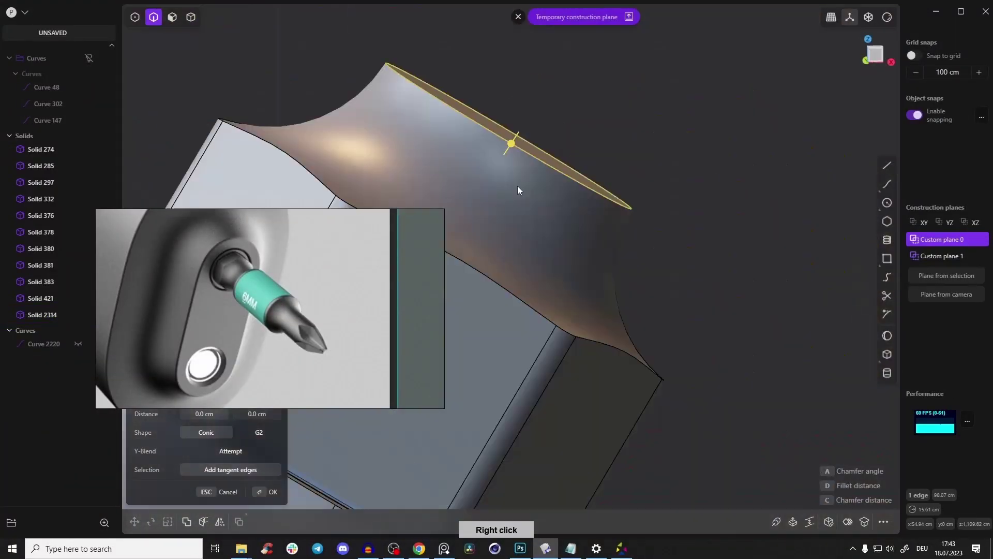
pyautogui.press('3')
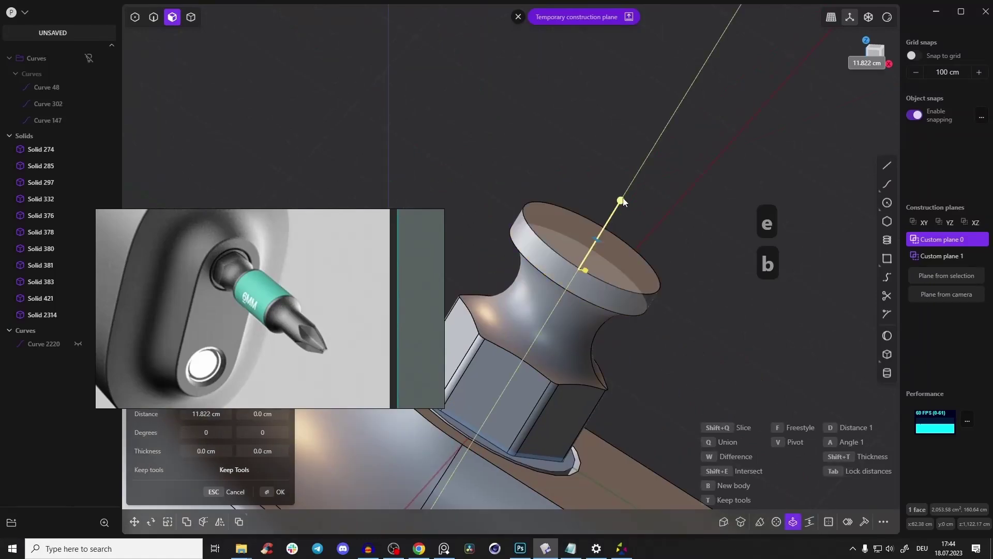
pyautogui.rightClick(536, 297)
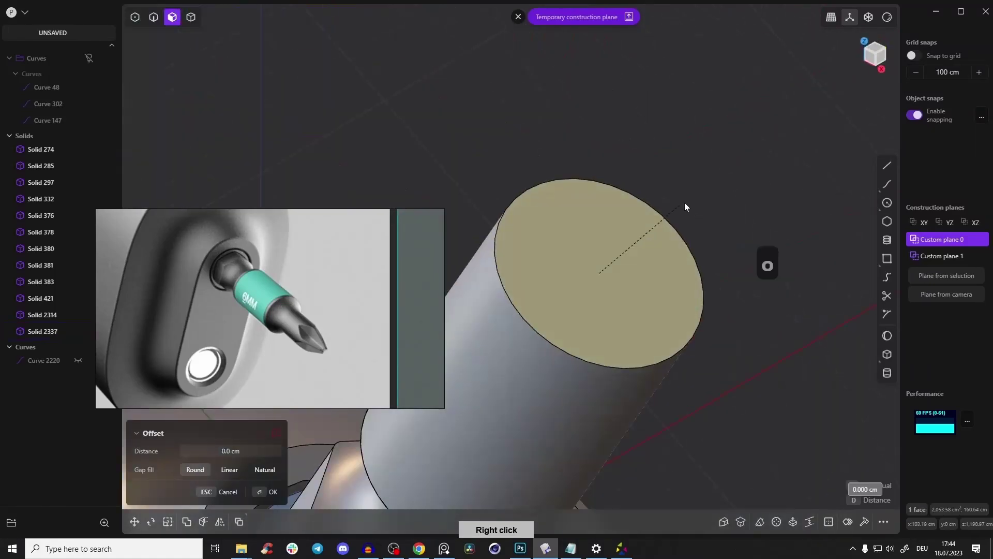
pyautogui.press('2')
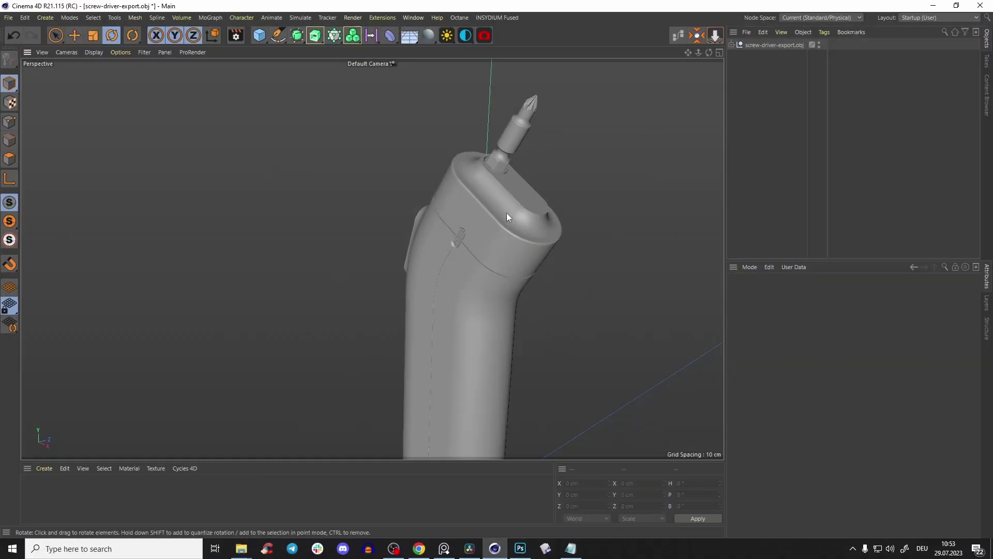
# Step: Display the screwdriver model with Gouraud shading and lines and examine its mesh up close
pyautogui.moveTo(507, 213)
pyautogui.keyDown('alt'); pyautogui.mouseDown()
pyautogui.moveTo(561, 237)
pyautogui.moveTo(818, 200)
pyautogui.mouseUp(); pyautogui.keyUp('alt')
pyautogui.press('n')
pyautogui.press('b')
pyautogui.scroll(5, 565, 214)
pyautogui.keyDown('alt'); pyautogui.moveTo(558, 204); pyautogui.dragTo(502, 275); pyautogui.keyUp('alt')
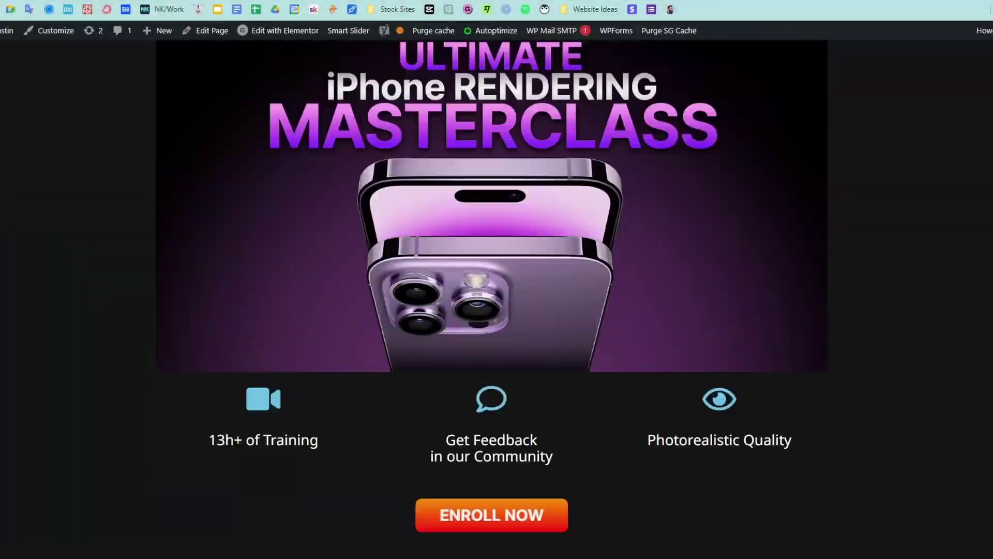
pyautogui.scroll(-20, 491, 300)
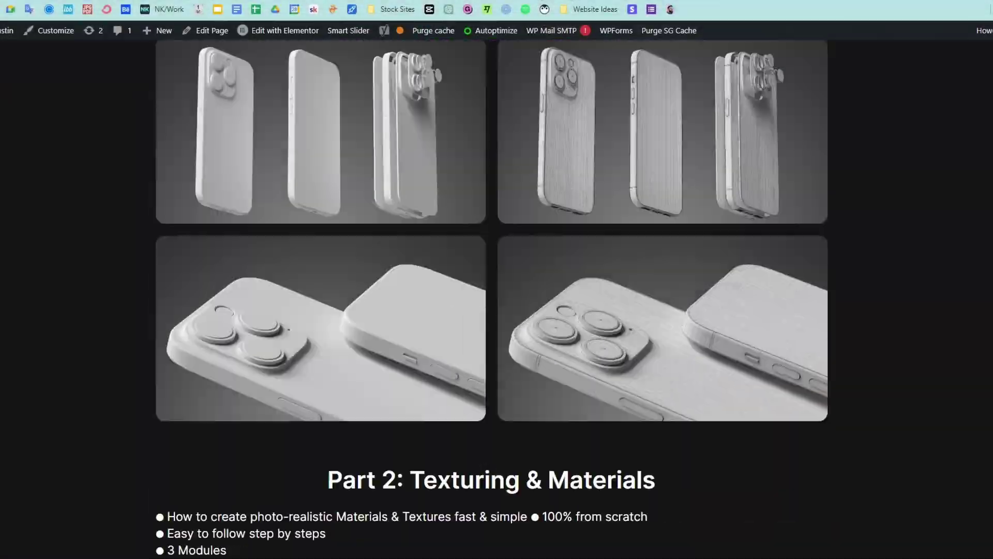
pyautogui.scroll(-20, 492, 300)
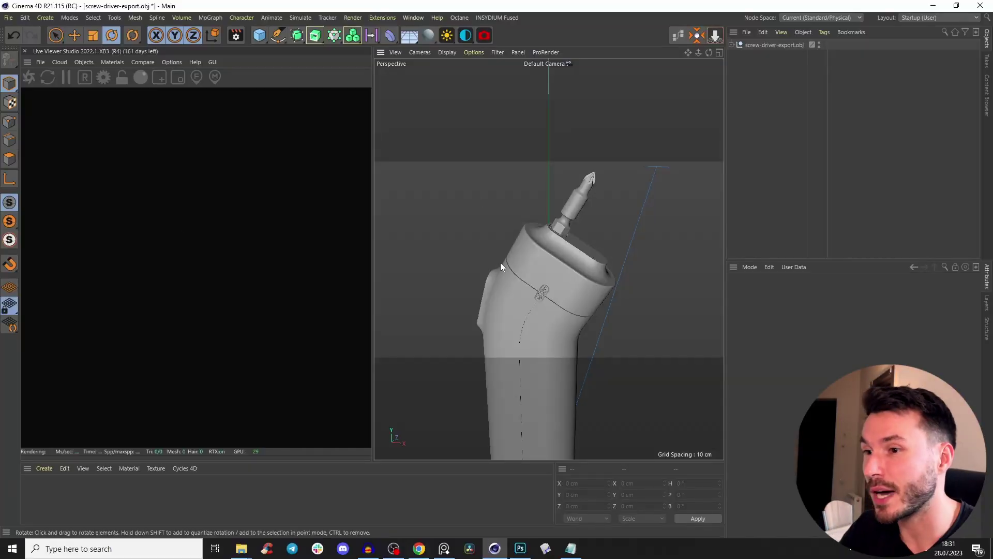
# Step: Widen the 3D viewport, and switch to Chrome to examine the dark screwdriver reference image in the Behance Electric Screwdriver project
pyautogui.moveTo(374, 204); pyautogui.dragTo(318, 207)
pyautogui.click(419, 548)
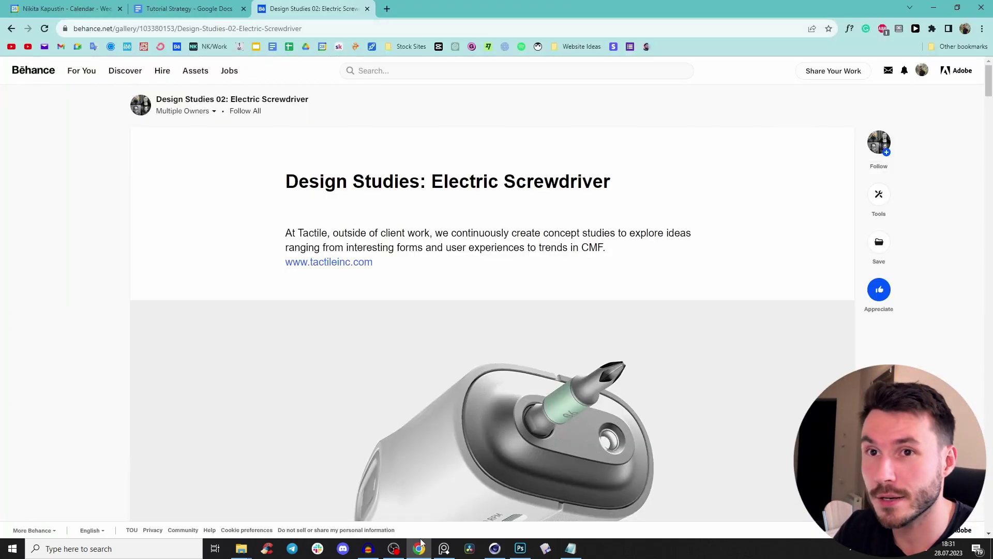
pyautogui.scroll(-20, 492, 303)
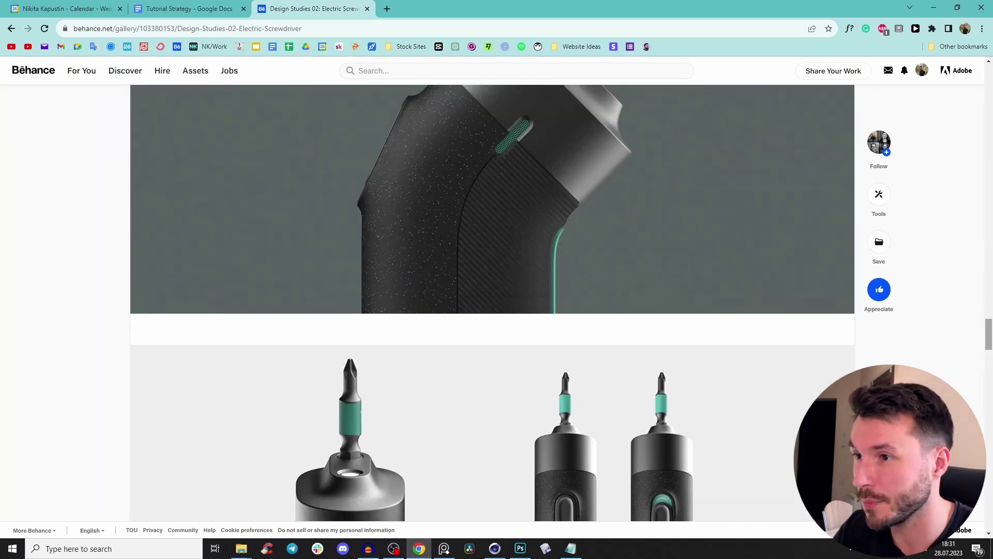
pyautogui.scroll(20, 492, 302)
pyautogui.scroll(-20, 492, 302)
pyautogui.scroll(8, 492, 302)
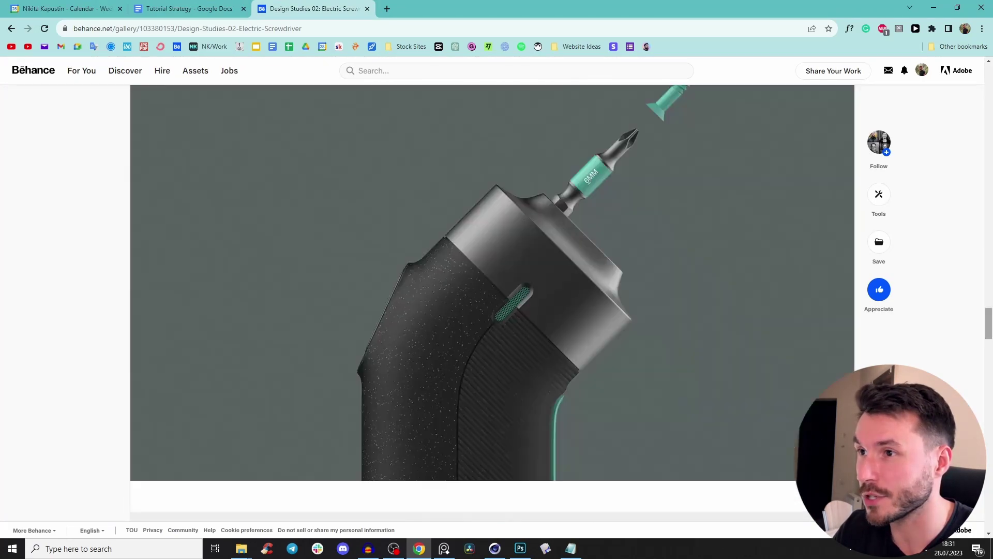
pyautogui.scroll(2, 492, 303)
pyautogui.scroll(-3, 492, 302)
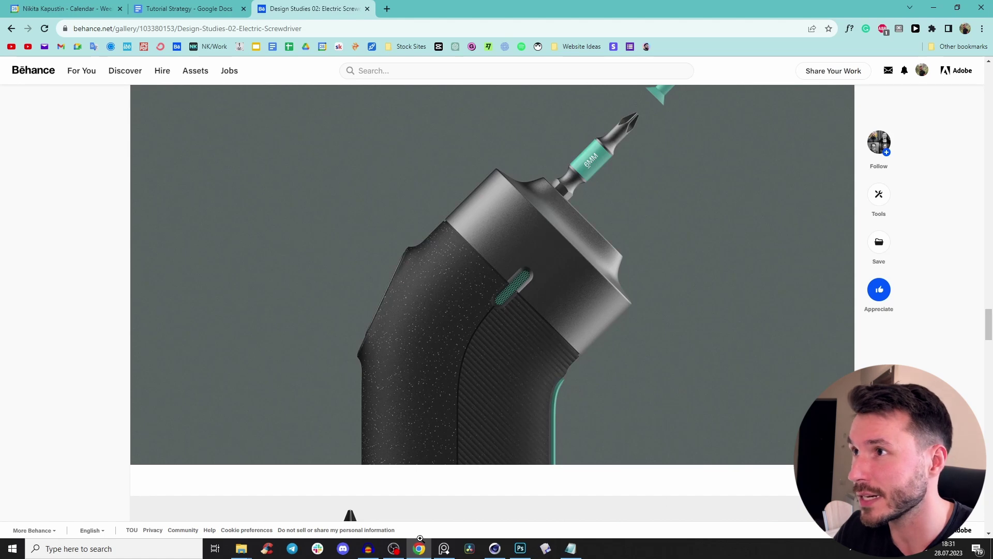
# Step: Switch to Photoshop to examine the Screwdriver thumbnail designs in Thumbnail Ideas.psd, and return to Cinema 4D
pyautogui.click(521, 549)
pyautogui.moveTo(525, 368); pyautogui.dragTo(472, 251)
pyautogui.keyDown('alt'); pyautogui.scroll(-3, 461, 288); pyautogui.keyUp('alt')
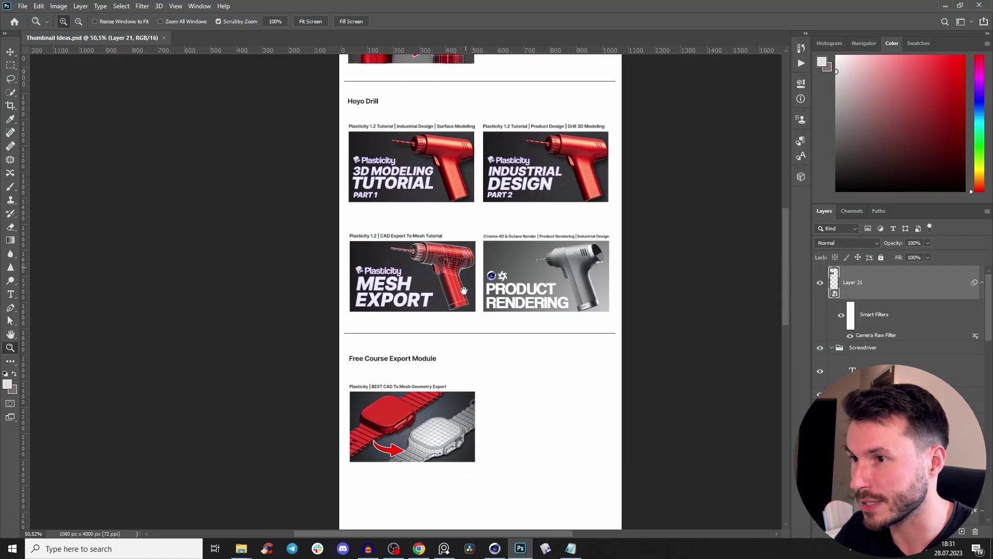
pyautogui.moveTo(483, 103); pyautogui.dragTo(461, 299)
pyautogui.moveTo(472, 157); pyautogui.dragTo(467, 233)
pyautogui.moveTo(467, 217); pyautogui.dragTo(550, 220)
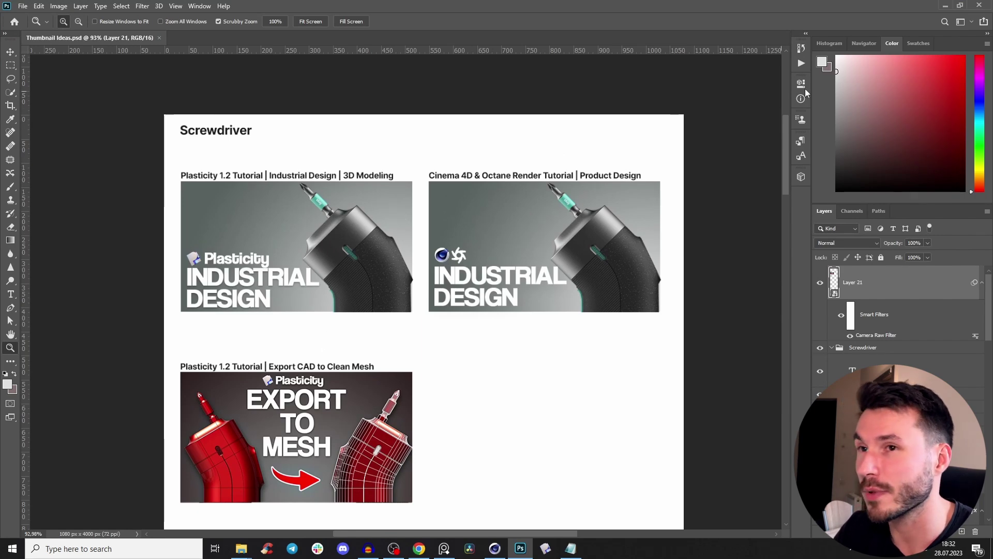
pyautogui.click(944, 7)
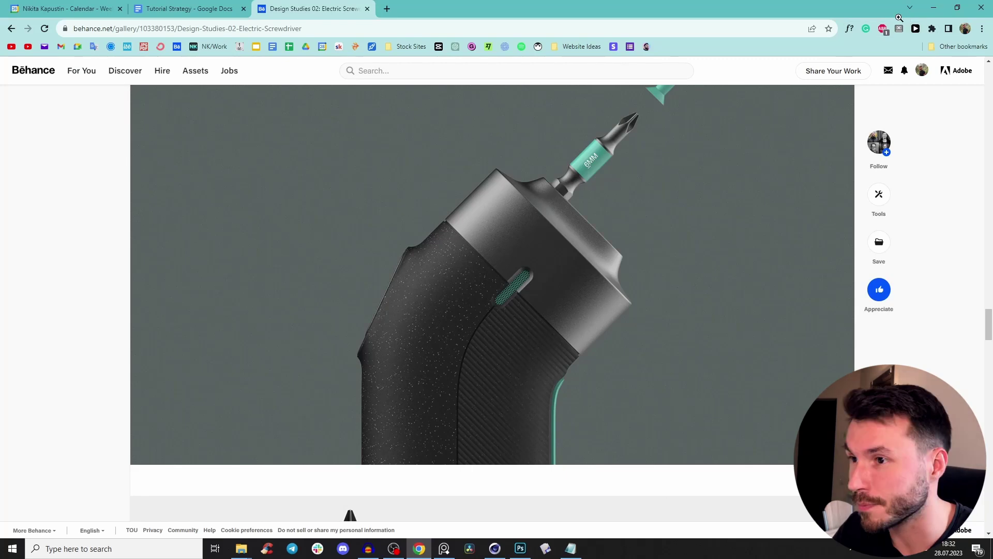
pyautogui.click(934, 8)
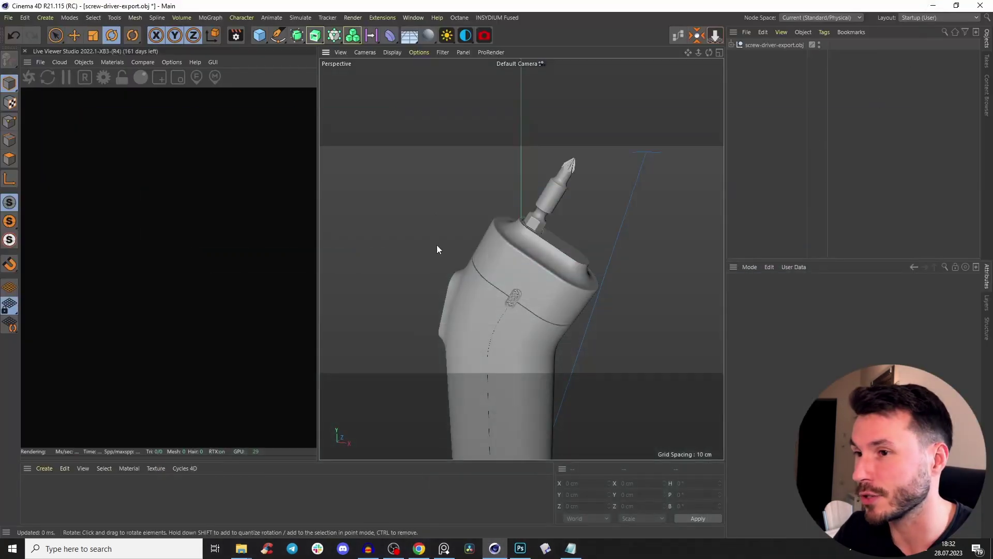
# Step: Set the output width to 2000 pixels in the render settings
pyautogui.keyDown('alt'); pyautogui.moveTo(507, 236); pyautogui.dragTo(528, 234); pyautogui.keyUp('alt')
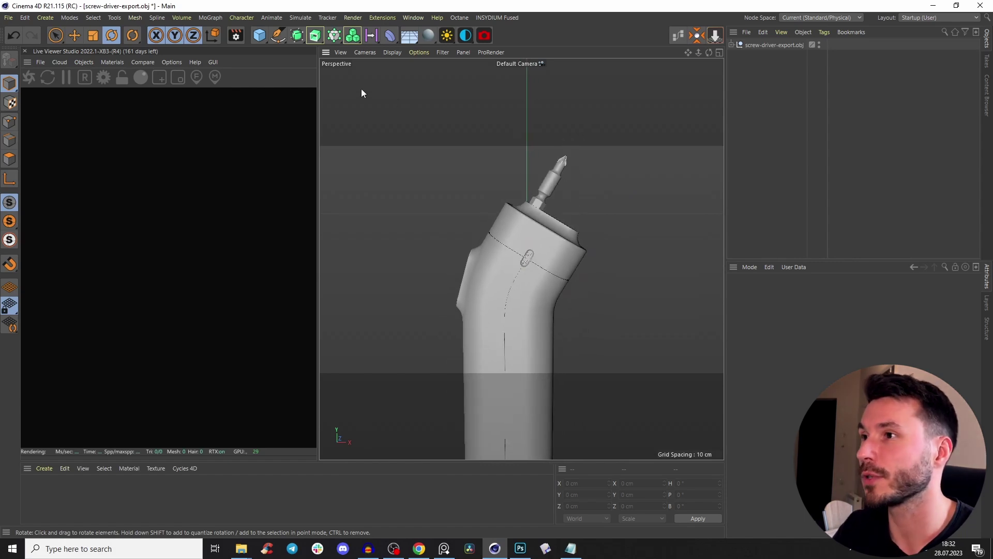
pyautogui.click(236, 35)
pyautogui.write('2000')
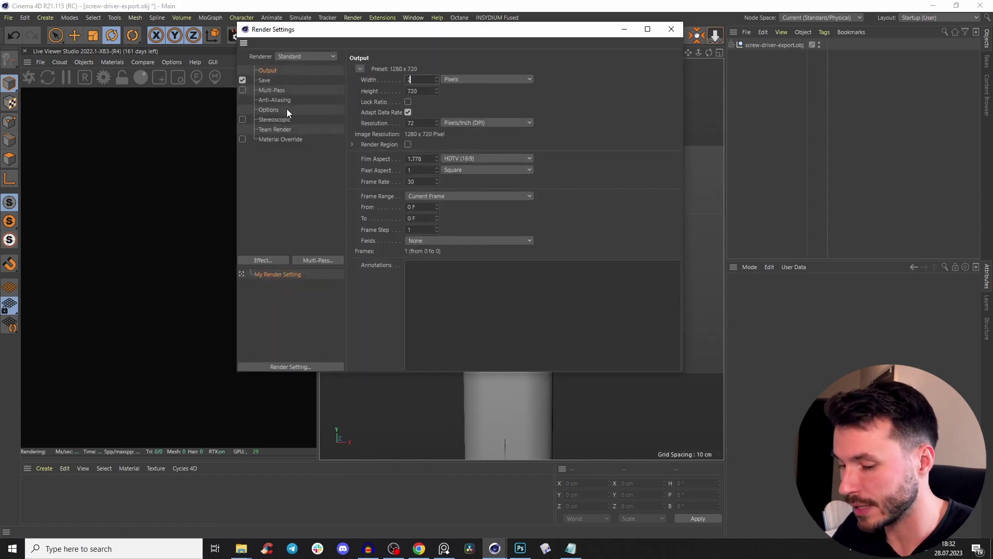
pyautogui.press('Return')
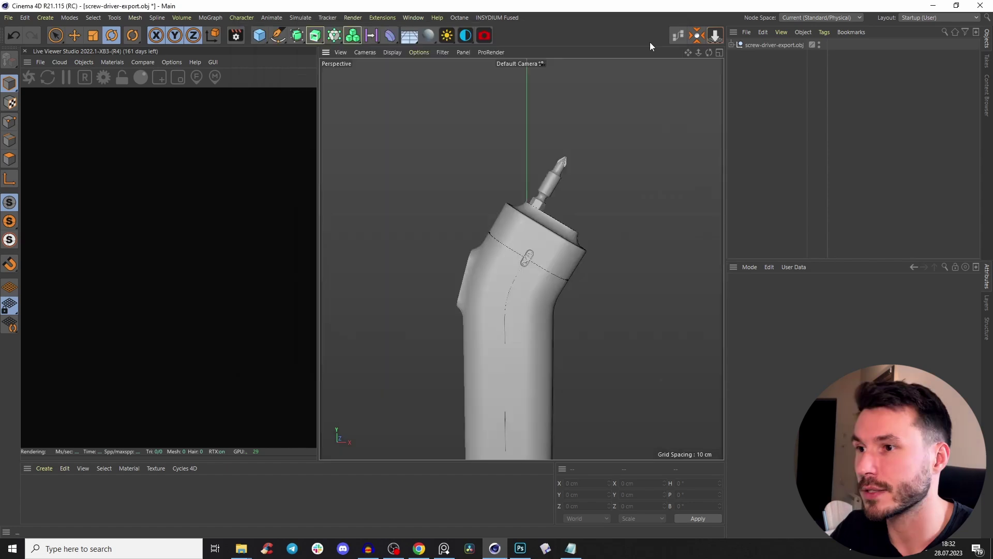
pyautogui.click(671, 29)
# Step: Add an active Octane camera and set its Z position to 0
pyautogui.click(485, 35)
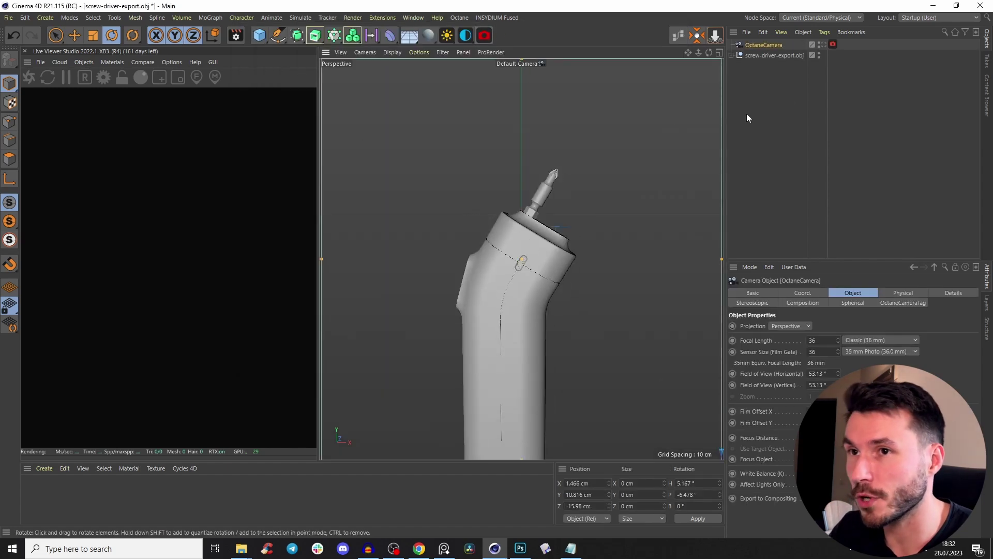
pyautogui.click(823, 45)
pyautogui.click(803, 294)
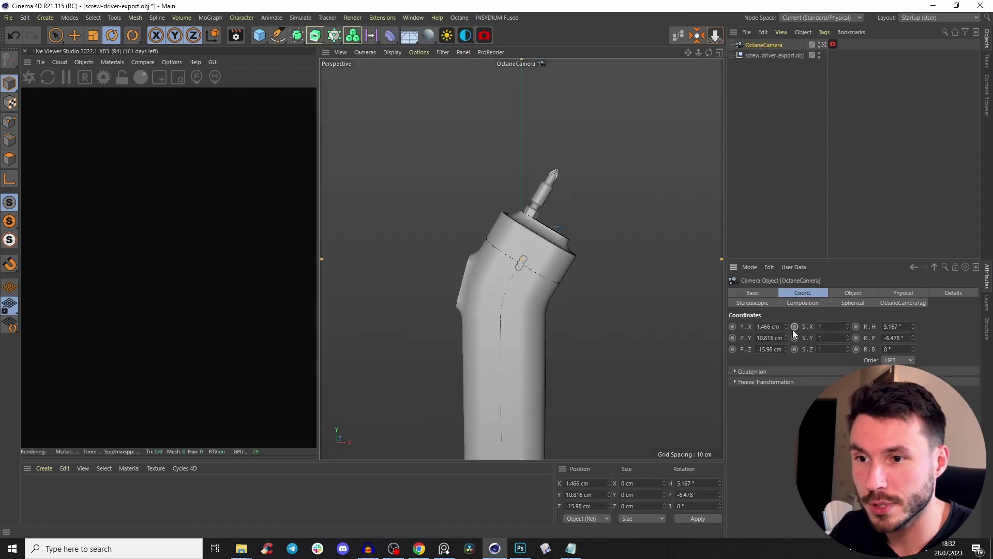
pyautogui.doubleClick(770, 349)
pyautogui.write('0')
pyautogui.click(774, 231)
# Step: Change the top viewport to a perspective view showing the Octane camera at the scene's origin
pyautogui.click(365, 52)
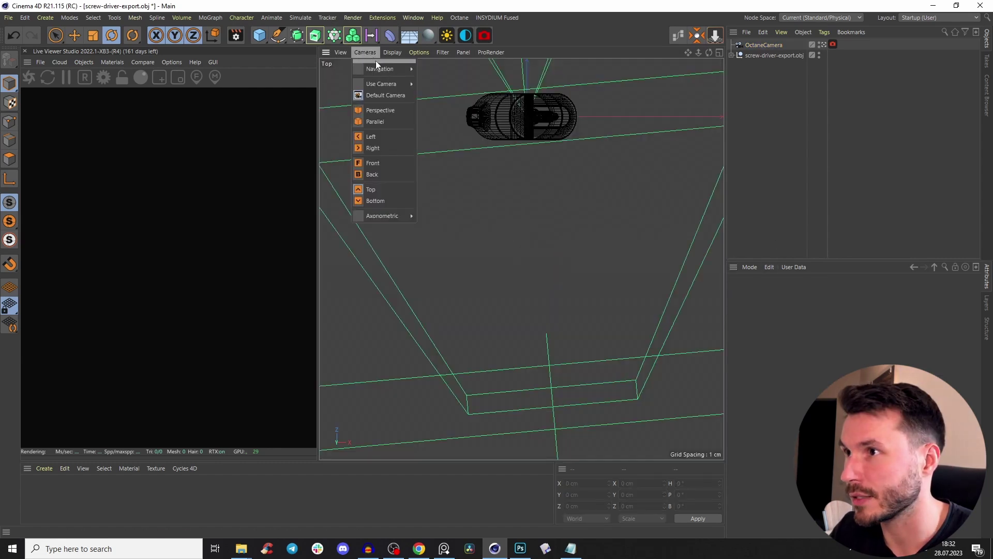
pyautogui.click(383, 108)
pyautogui.scroll(4, 552, 206)
pyautogui.keyDown('alt'); pyautogui.moveTo(552, 206); pyautogui.dragTo(538, 262); pyautogui.keyUp('alt')
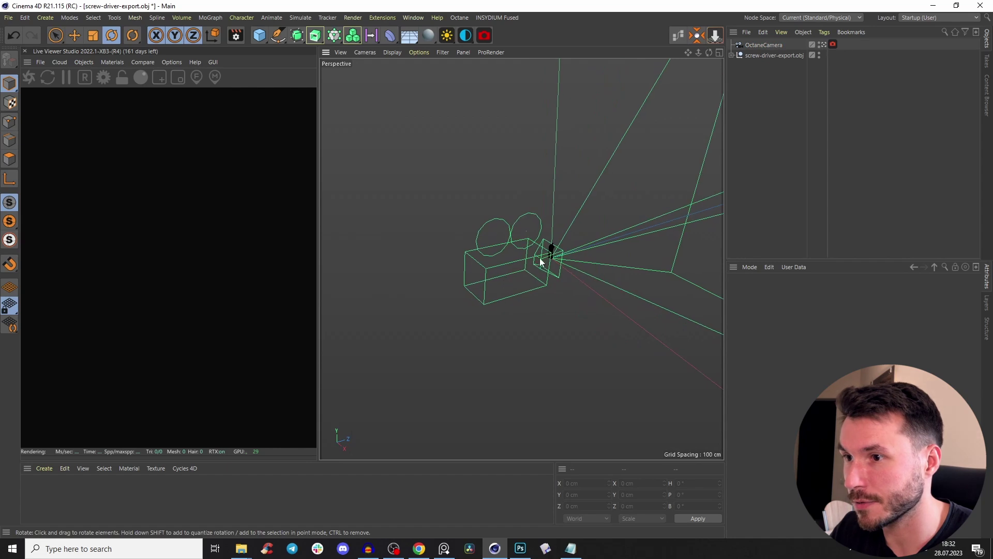
pyautogui.scroll(3, 539, 262)
# Step: Scale up the whole screw-driver-export.obj model so it is much larger than the camera
pyautogui.press('e')
pyautogui.click(771, 55)
pyautogui.press('t')
pyautogui.moveTo(504, 295); pyautogui.dragTo(521, 247)
pyautogui.scroll(-10, 519, 259)
pyautogui.scroll(4, 517, 253)
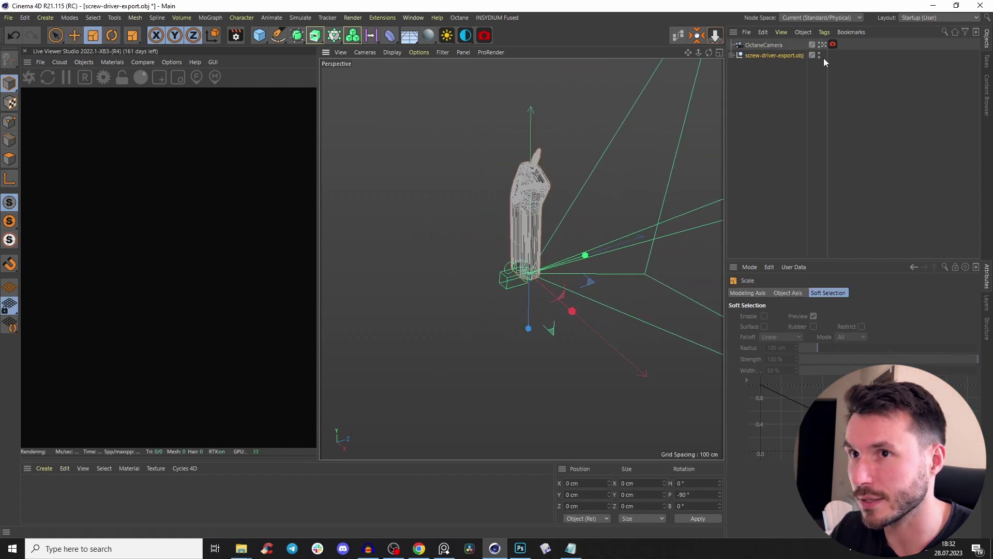
# Step: Move the Octane camera up and back to about X 25.5, Y 137.2, Z -281.8 cm to frame the whole screwdriver
pyautogui.click(759, 44)
pyautogui.click(823, 44)
pyautogui.moveTo(786, 338); pyautogui.dragTo(800, 284)
pyautogui.press('e')
pyautogui.moveTo(535, 189); pyautogui.dragTo(535, 184)
pyautogui.keyDown('alt'); pyautogui.moveTo(536, 184); pyautogui.dragTo(503, 200); pyautogui.keyUp('alt')
pyautogui.moveTo(578, 224); pyautogui.dragTo(418, 225)
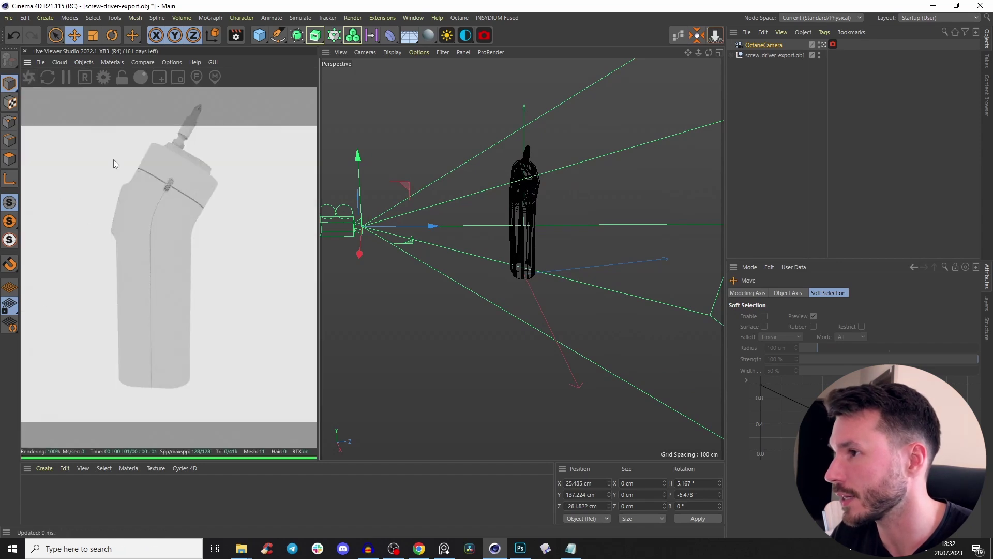
# Step: Set the Octane camera's focal length to 150 mm
pyautogui.click(773, 45)
pyautogui.click(848, 293)
pyautogui.moveTo(819, 340); pyautogui.dragTo(674, 342)
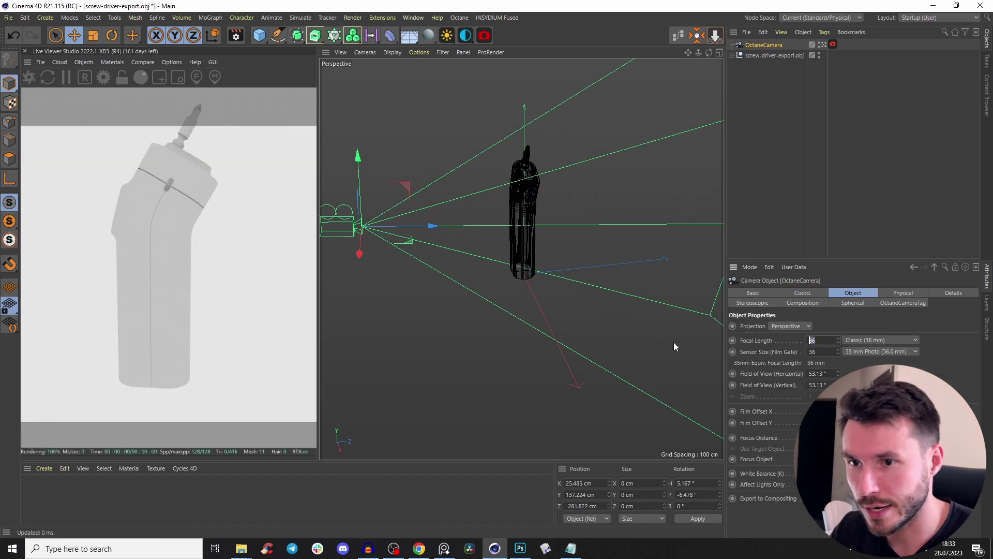
pyautogui.write('150')
pyautogui.press('Return')
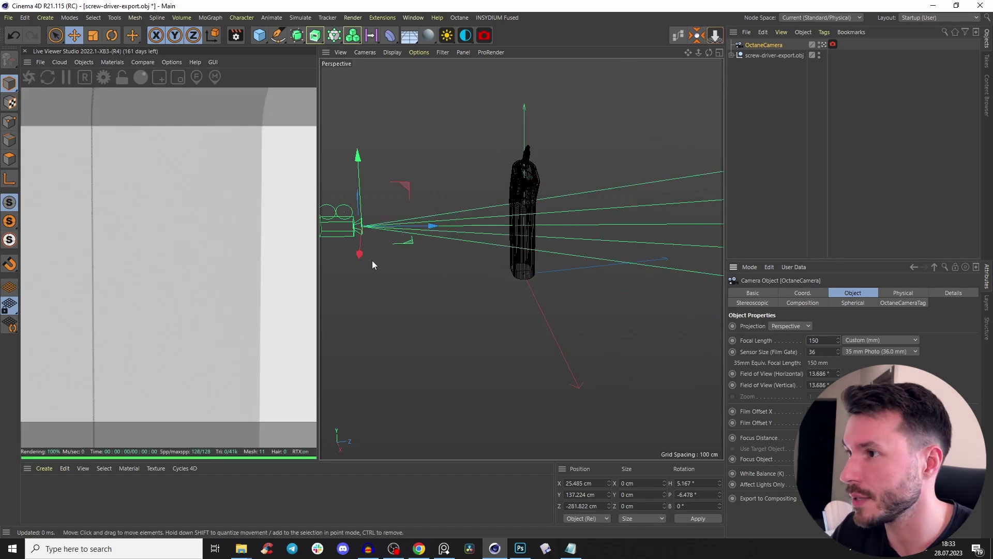
# Step: Move the Octane camera back and up to about X 50.9, Y 260.1, Z -562.6 cm to frame the screwdriver's head and bit
pyautogui.moveTo(431, 227); pyautogui.dragTo(322, 252)
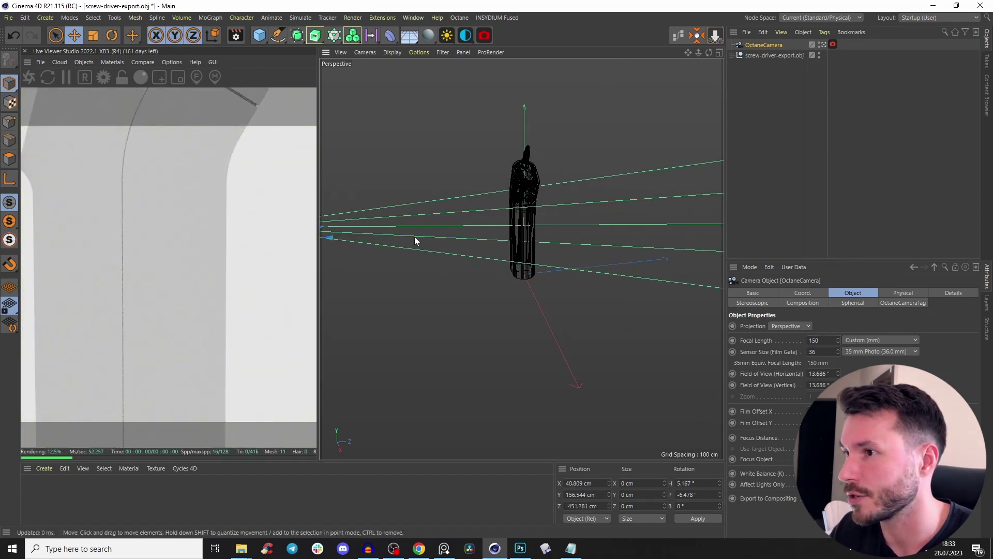
pyautogui.keyDown('alt'); pyautogui.moveTo(514, 222); pyautogui.dragTo(550, 233, button='middle'); pyautogui.keyUp('alt')
pyautogui.scroll(-3, 563, 265)
pyautogui.moveTo(525, 256); pyautogui.dragTo(489, 295)
pyautogui.moveTo(429, 196); pyautogui.dragTo(429, 168)
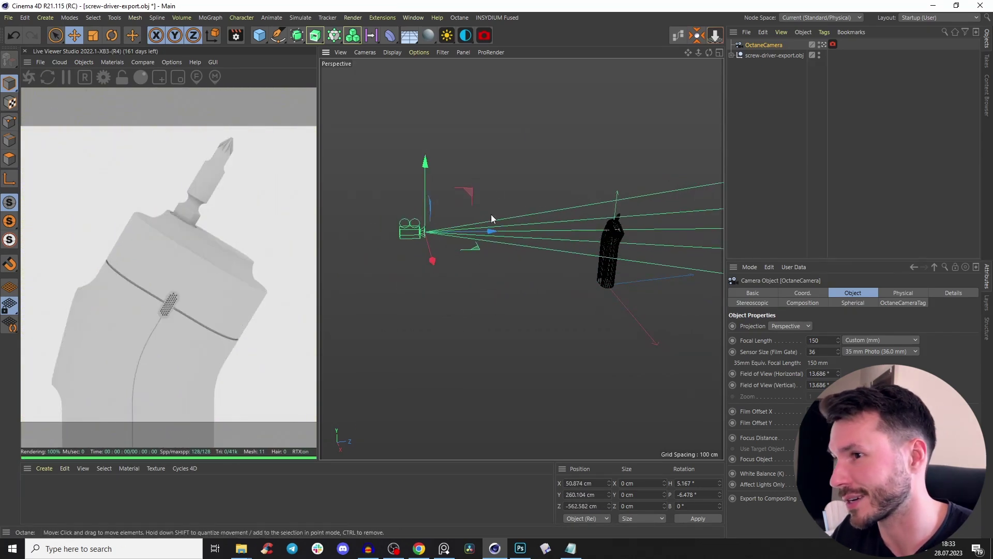
# Step: Compare the view through the Octane camera with the screwdriver reference in Photoshop
pyautogui.press('F1')
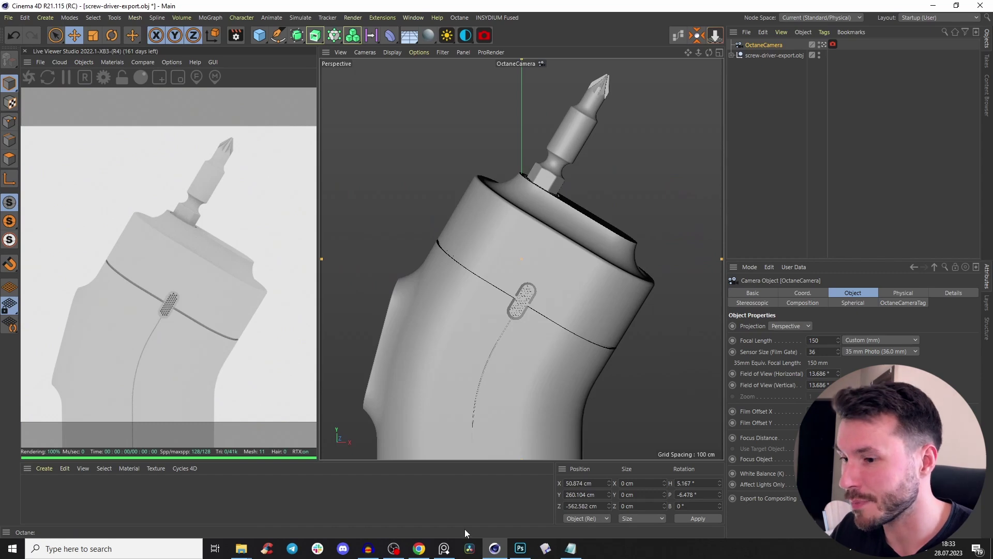
pyautogui.click(517, 545)
pyautogui.click(520, 546)
# Step: Try to rotate the screwdriver model about its vertical axis
pyautogui.press('r')
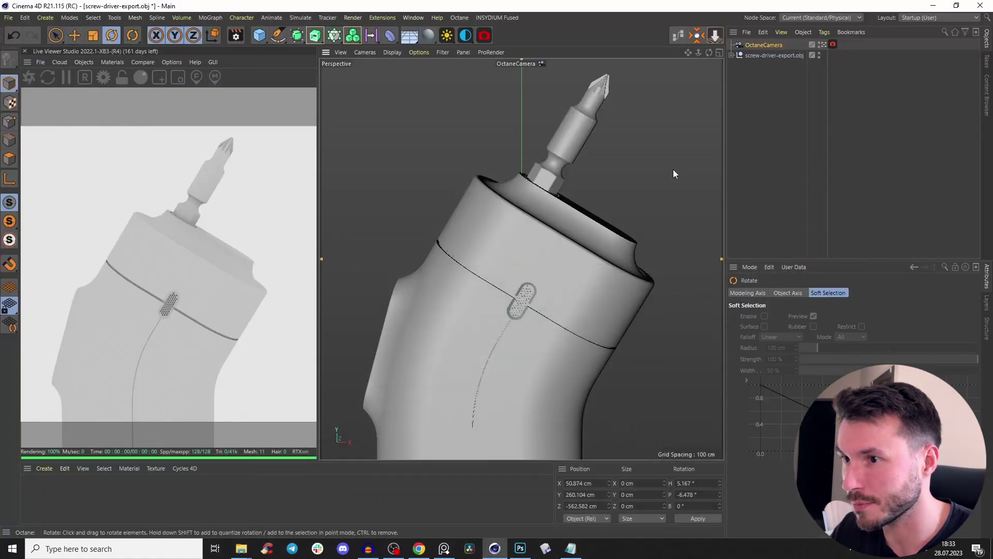
pyautogui.click(757, 55)
pyautogui.press('F2')
pyautogui.press('r')
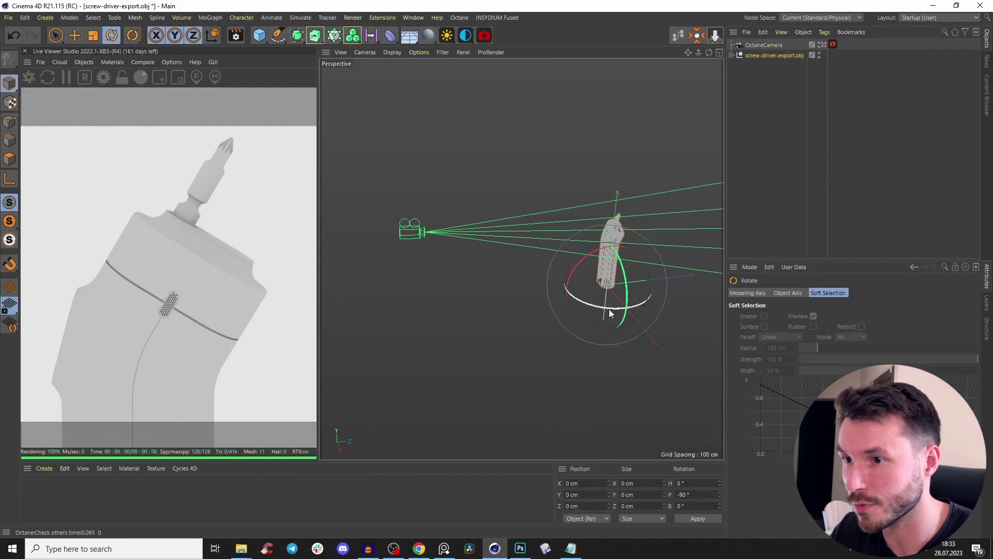
pyautogui.keyDown('shift'); pyautogui.moveTo(609, 312); pyautogui.dragTo(602, 331); pyautogui.keyUp('shift')
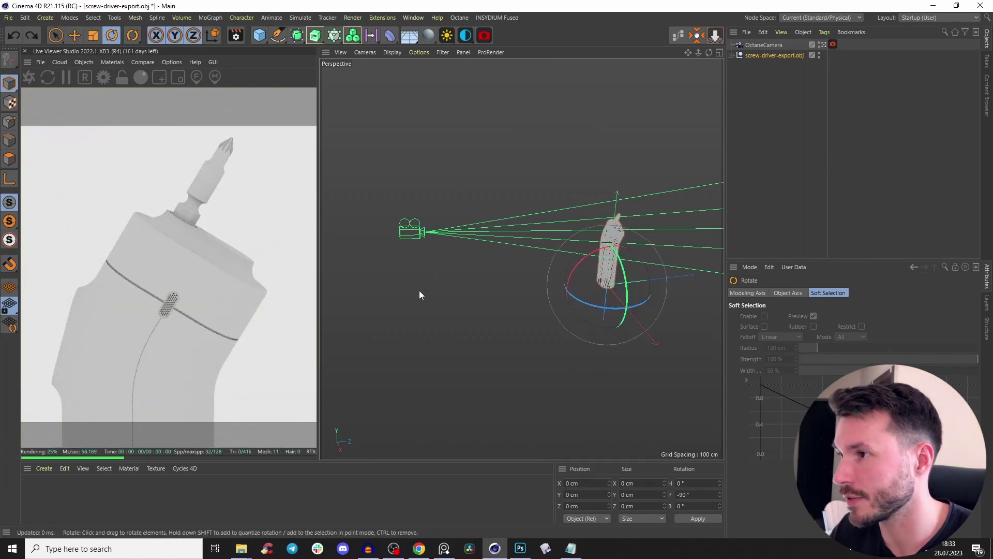
# Step: Open the View settings of the perspective viewport while looking at the scene outside the Octane camera
pyautogui.press('F1')
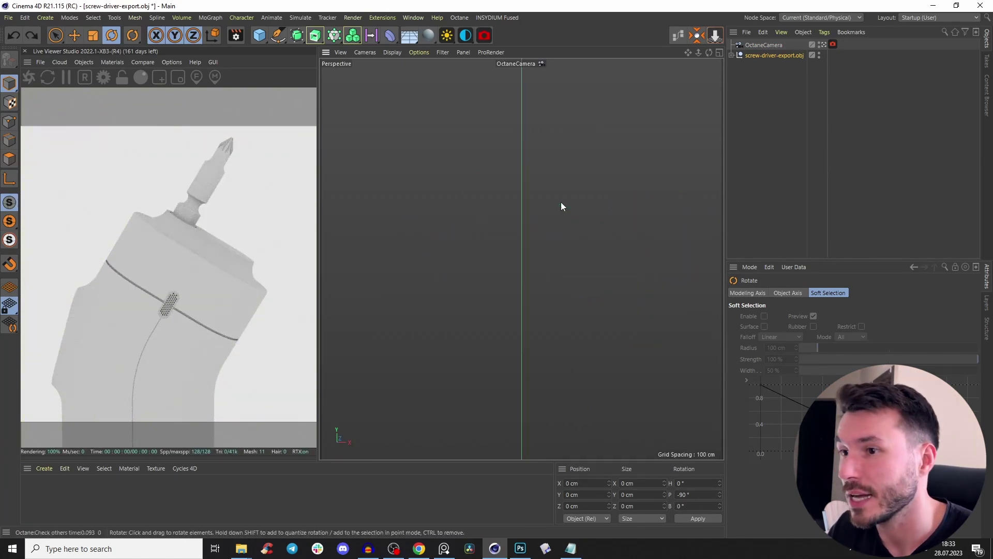
pyautogui.press('F2')
pyautogui.keyDown('alt'); pyautogui.moveTo(529, 238); pyautogui.dragTo(606, 225); pyautogui.keyUp('alt')
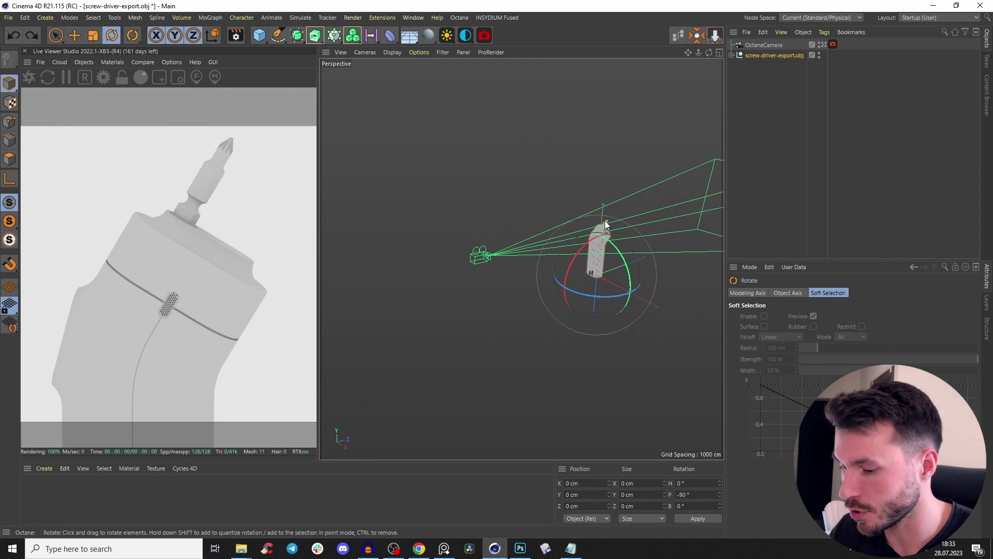
pyautogui.hotkey('shift', 'v')
pyautogui.click(851, 292)
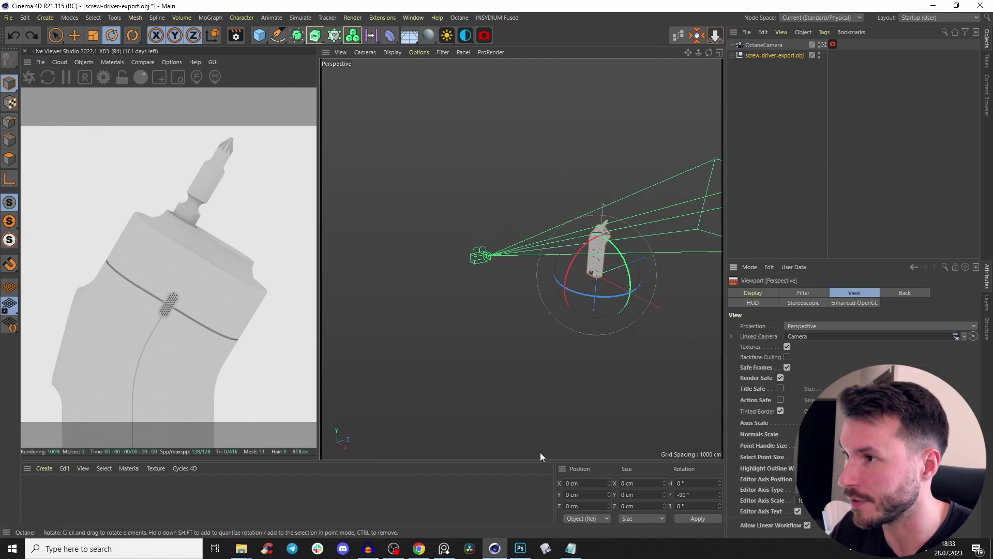
# Step: Return the viewport to the Octane camera view and save the project as screw-driver-rendering
pyautogui.hotkey('ctrl', 'shift', 'z')
pyautogui.click(629, 182)
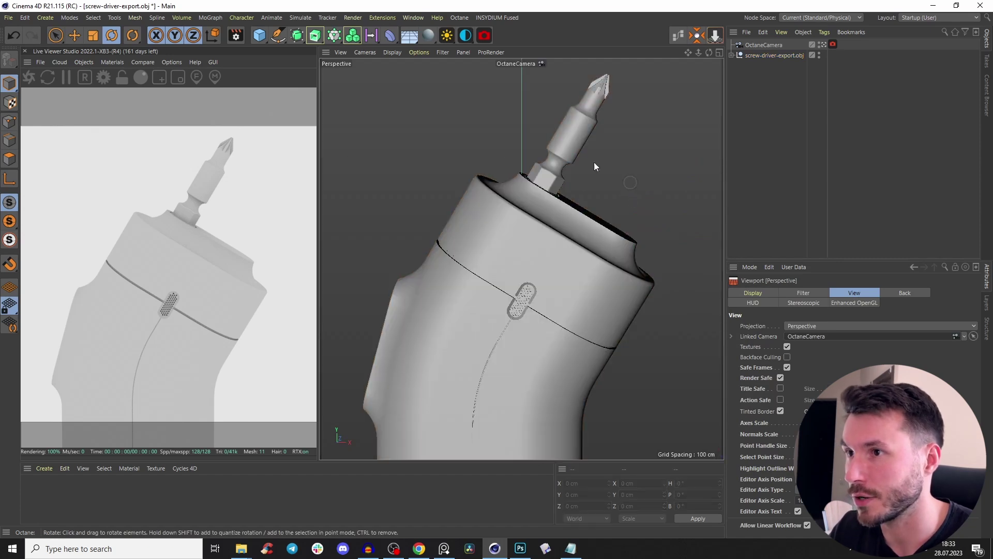
pyautogui.click(38, 76)
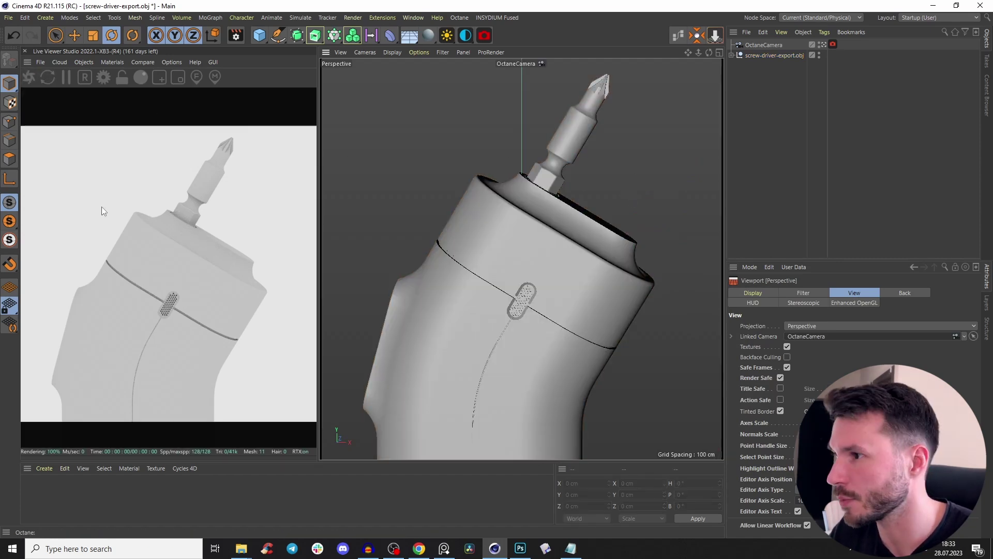
pyautogui.hotkey('ctrl', 's')
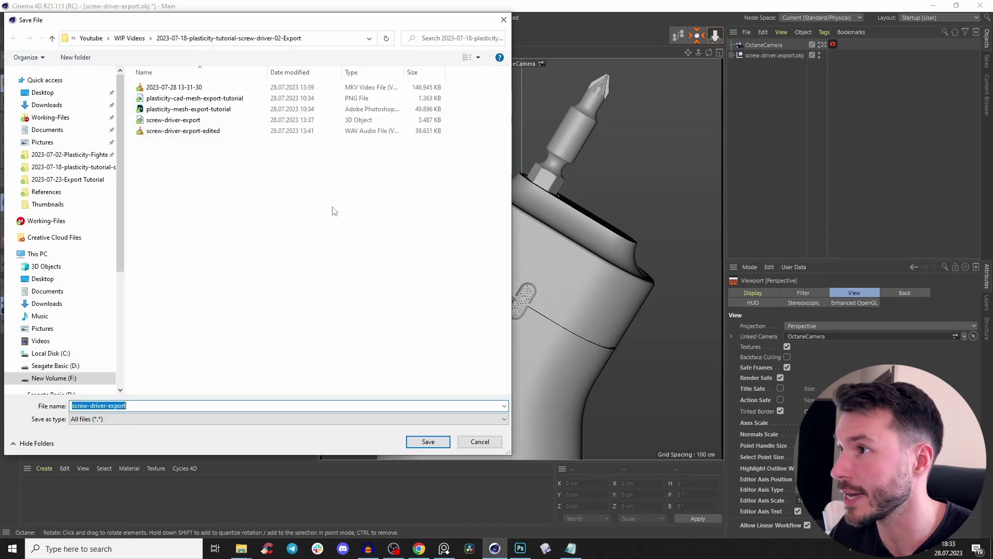
pyautogui.press('Return')
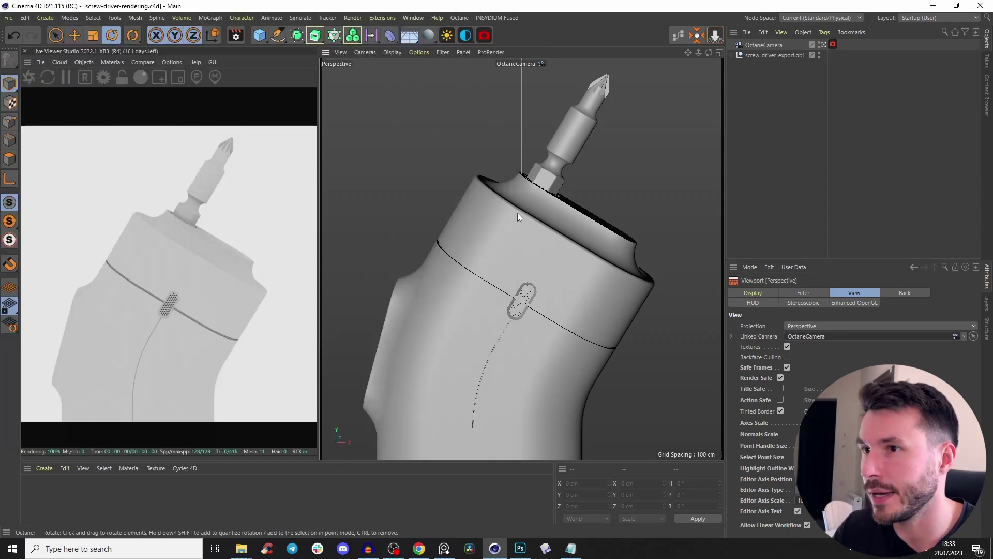
# Step: Set the Octane camera's focal length to 250 mm
pyautogui.click(757, 45)
pyautogui.write('250')
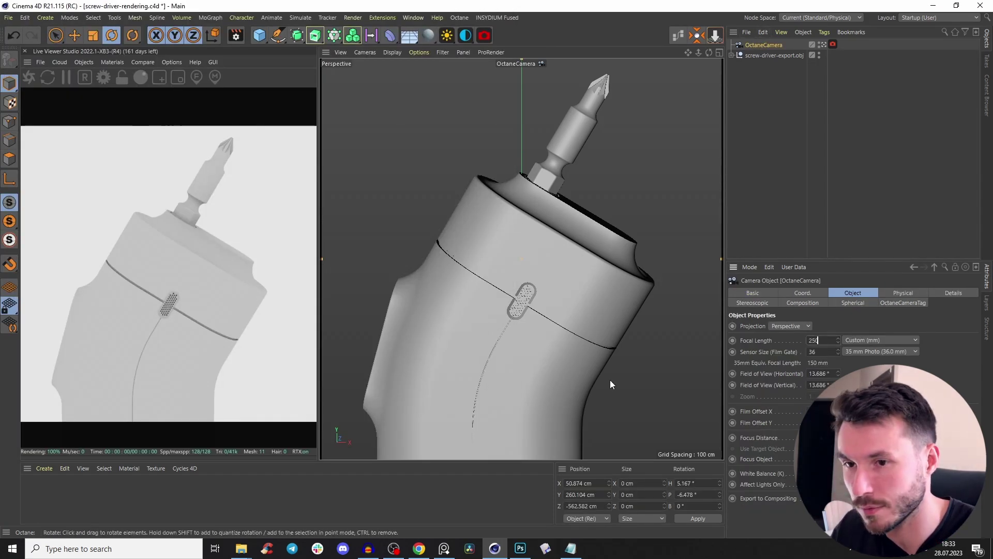
pyautogui.press('Return')
# Step: Move the Octane camera back along its viewing axis to about X 85.0, Y 299.4, Z -940.3 cm
pyautogui.click(541, 64)
pyautogui.press('e')
pyautogui.moveTo(545, 244); pyautogui.dragTo(437, 274)
pyautogui.hotkey('ctrl', 'shift', 'z')
pyautogui.hotkey('ctrl', 'shift', 'y')
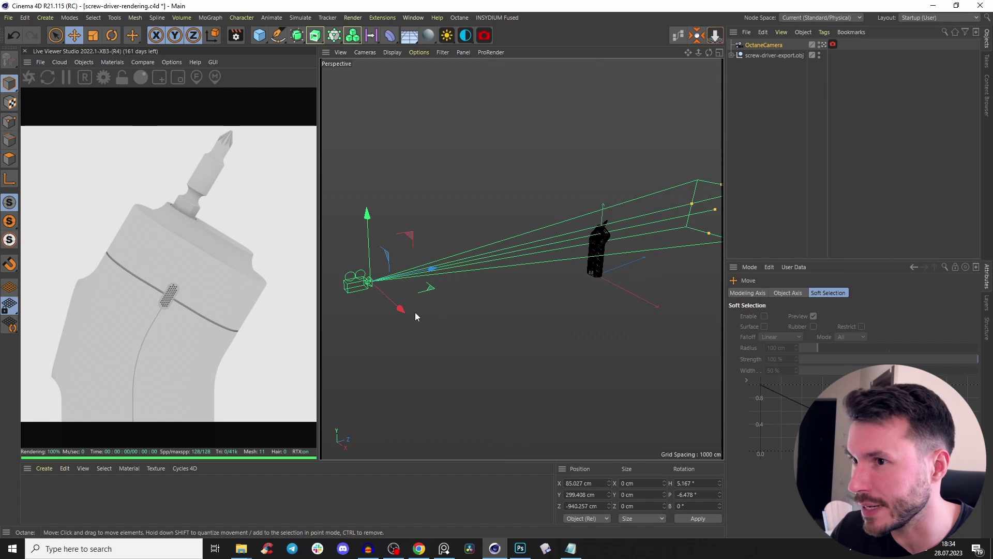
# Step: Load the Octane Rig Pro preset into the scene from the nikomedias octane rig pro library in the Content Browser favorites
pyautogui.click(413, 18)
pyautogui.click(438, 76)
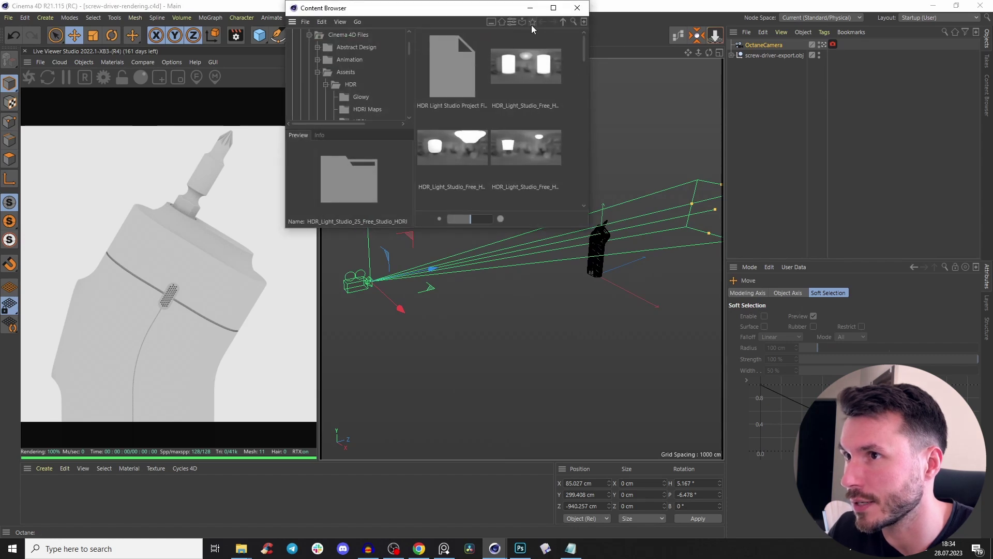
pyautogui.click(532, 24)
pyautogui.click(540, 89)
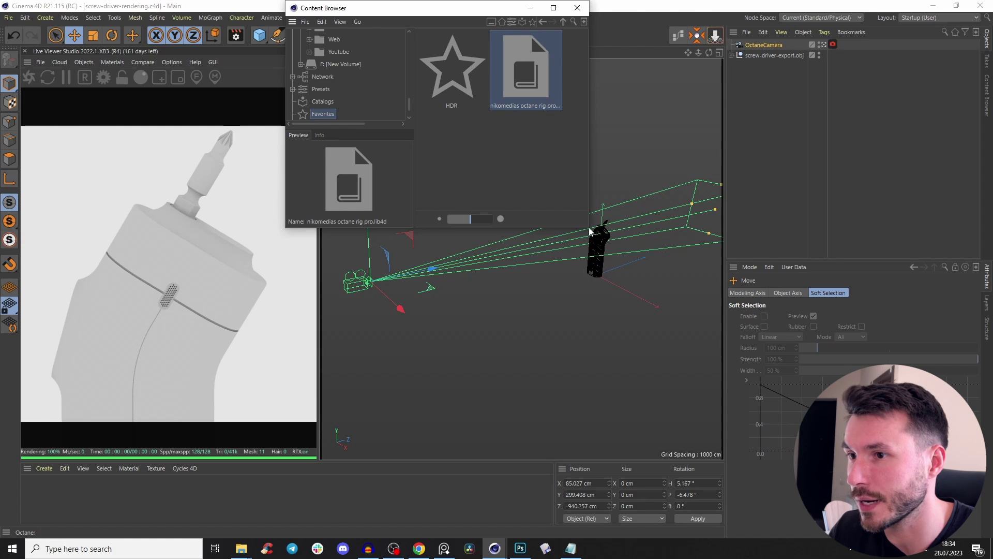
pyautogui.moveTo(589, 230); pyautogui.dragTo(609, 353)
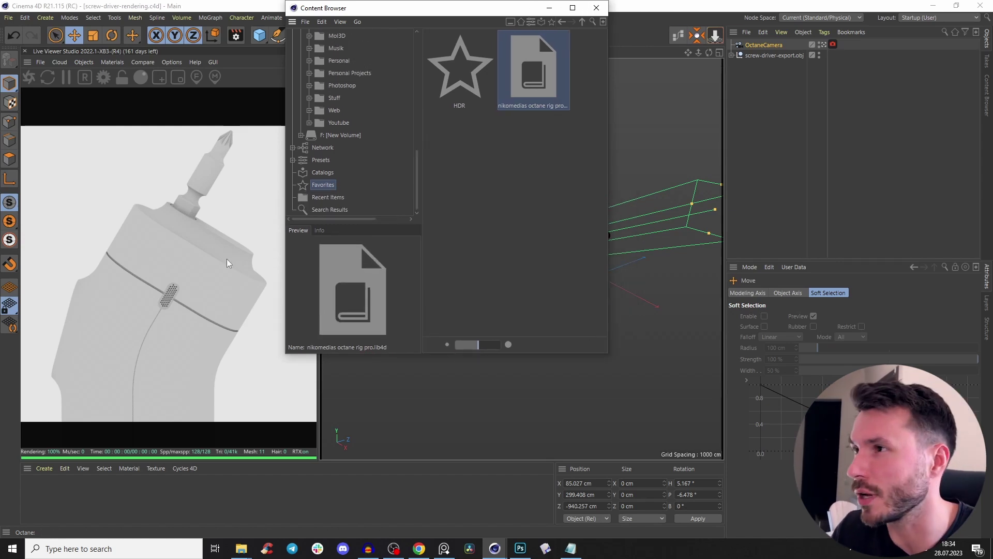
pyautogui.doubleClick(541, 89)
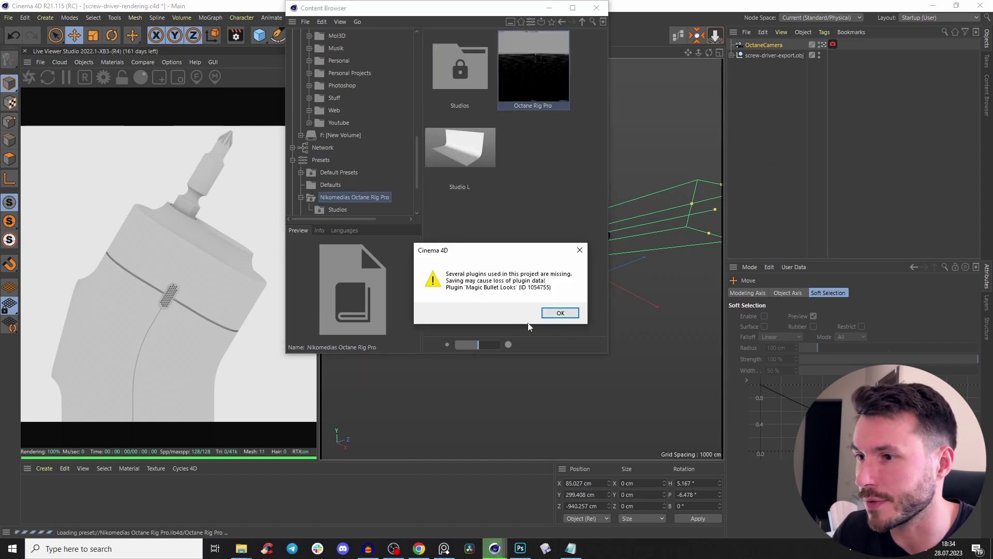
pyautogui.click(559, 313)
pyautogui.click(596, 8)
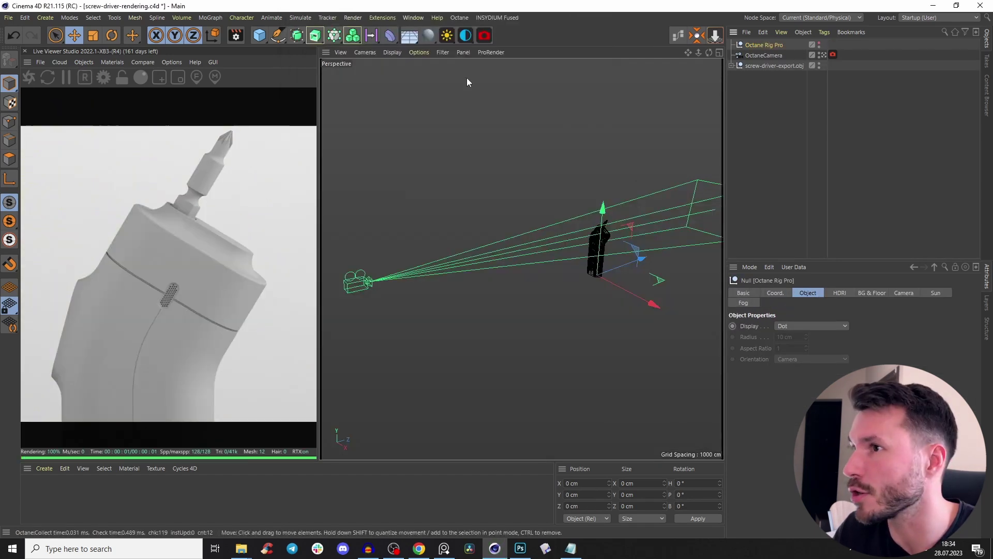
# Step: Display the screwdriver model in the perspective view with Gouraud shading and lines
pyautogui.click(465, 35)
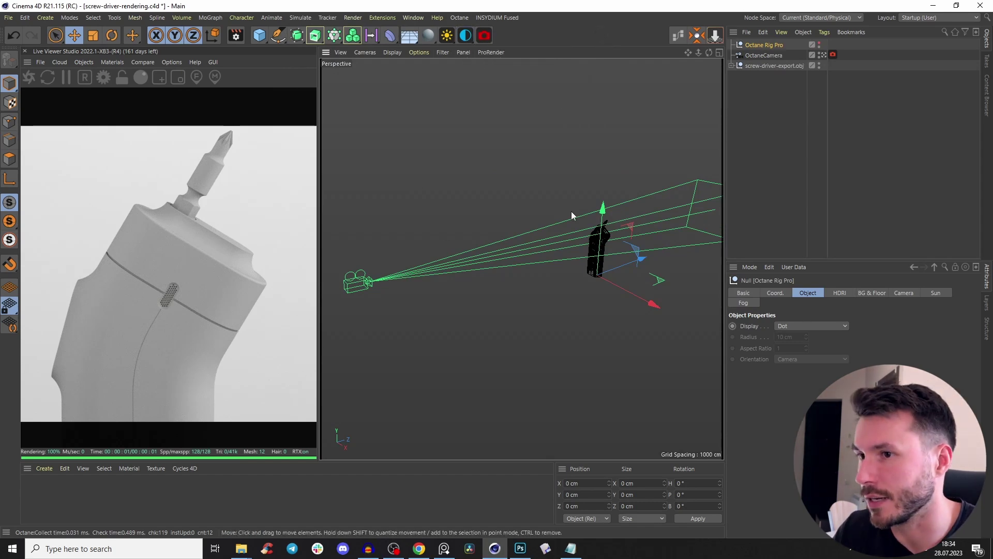
pyautogui.scroll(8, 600, 217)
pyautogui.press('n')
pyautogui.press('b')
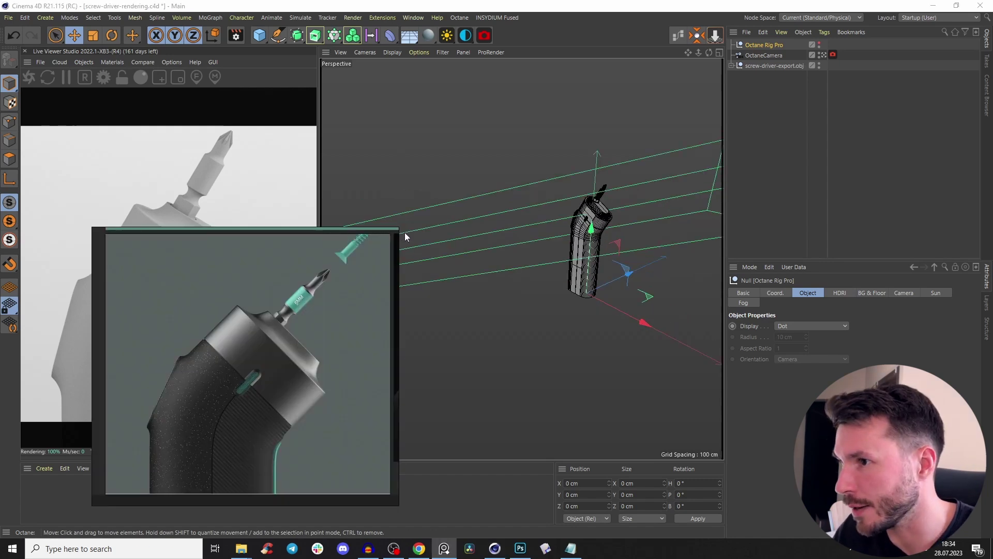
# Step: Resize the floating screwdriver reference image and place it between the live render and the Octane camera view
pyautogui.moveTo(398, 228); pyautogui.dragTo(284, 327)
pyautogui.doubleClick(257, 389)
pyautogui.press('F10')
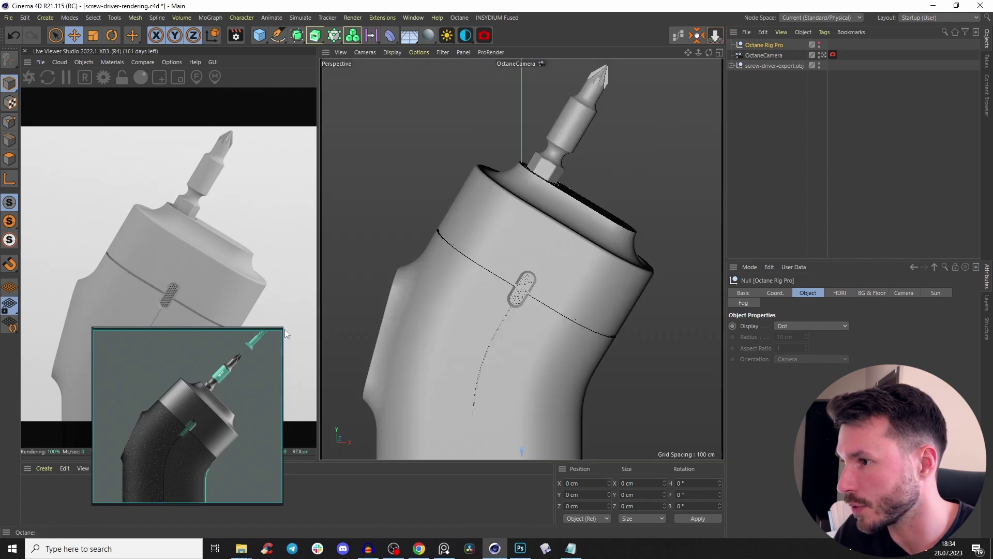
pyautogui.moveTo(284, 328); pyautogui.dragTo(316, 297)
pyautogui.doubleClick(214, 398)
pyautogui.moveTo(213, 400); pyautogui.dragTo(370, 377, button='right')
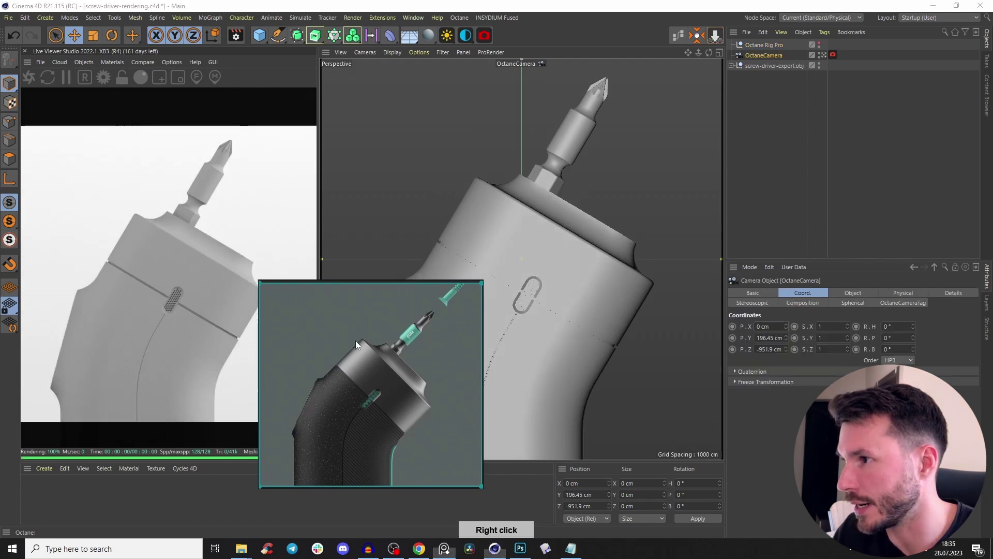
pyautogui.moveTo(355, 341); pyautogui.dragTo(355, 361, button='right')
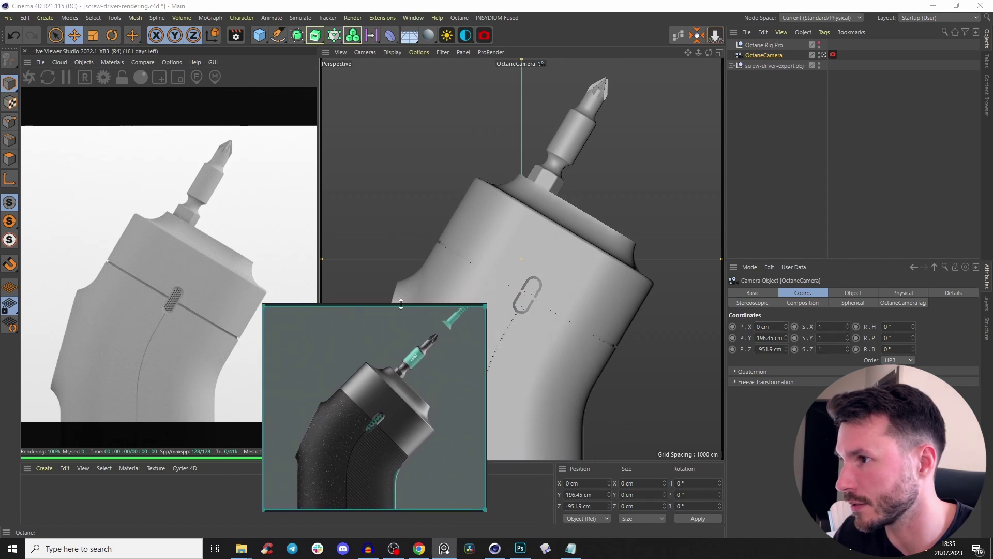
# Step: Clear the selection and save the project
pyautogui.click(453, 157)
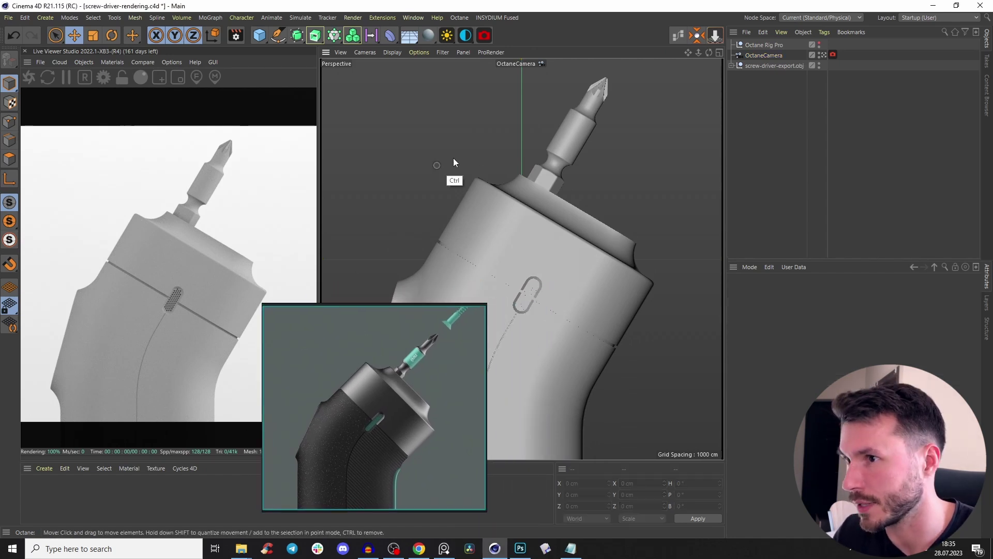
pyautogui.hotkey('ctrl', 's')
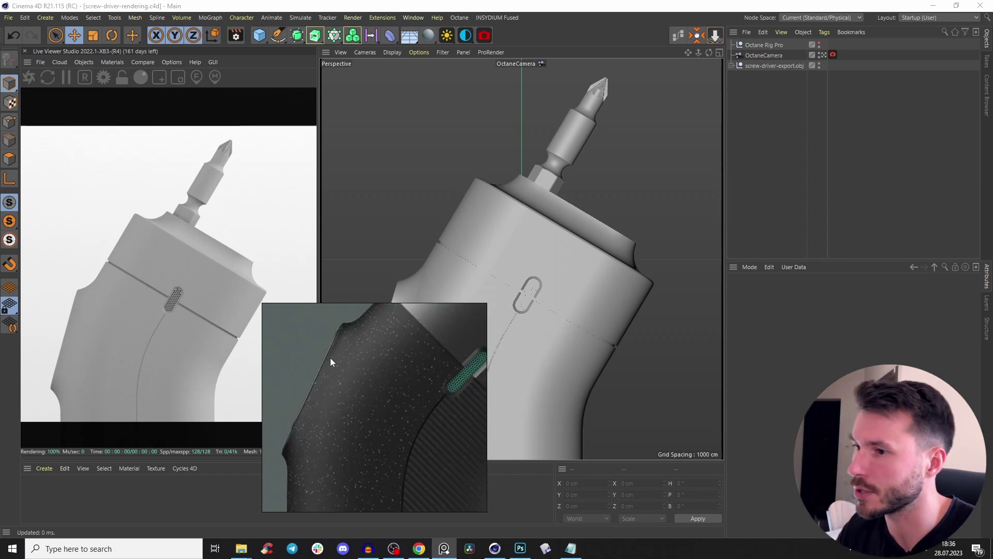
pyautogui.click(434, 190)
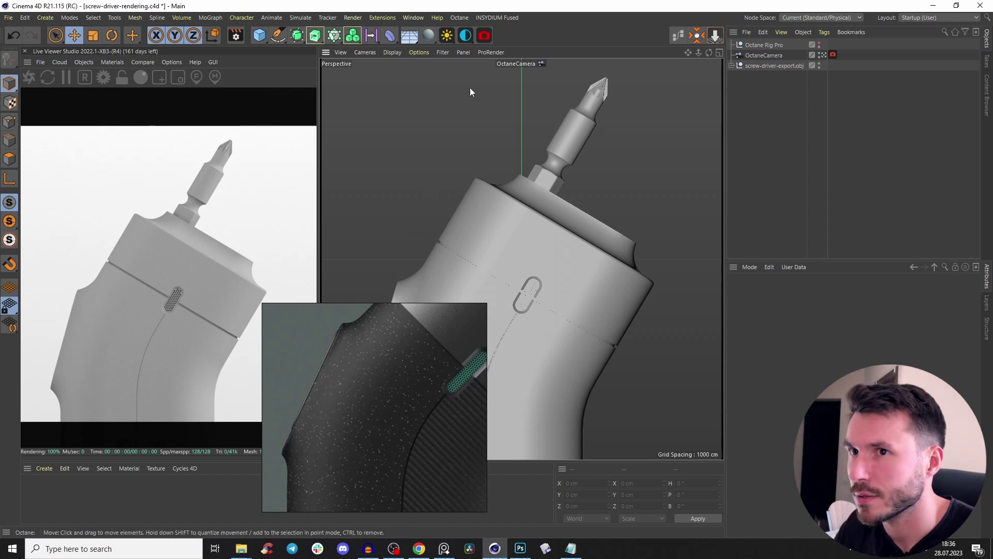
# Step: Expand the screw-driver-export.obj group and delete the missing material tags from all of its solids
pyautogui.click(731, 66)
pyautogui.moveTo(829, 65); pyautogui.dragTo(834, 187)
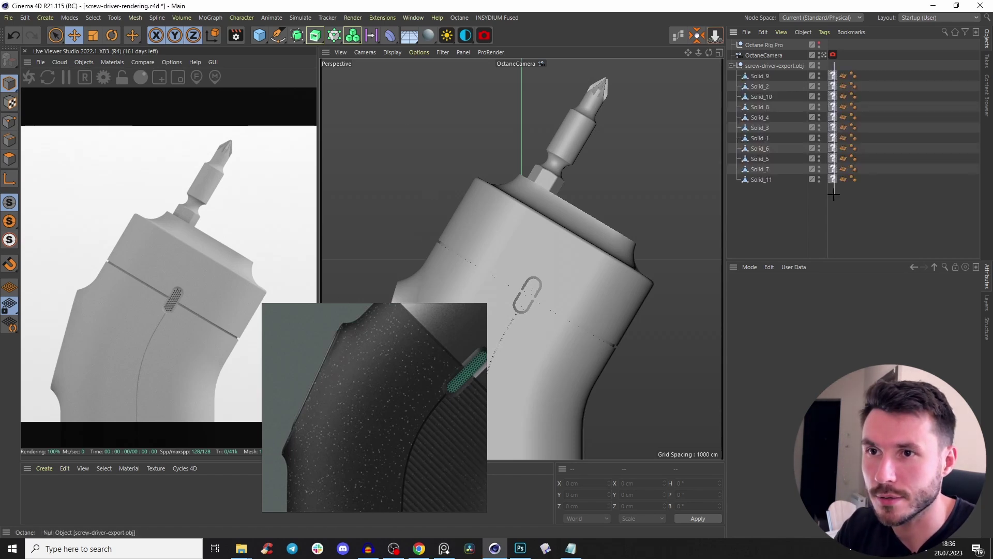
pyautogui.press('Delete')
# Step: Create an Octane Composite material from the c4doctane material types
pyautogui.click(43, 469)
pyautogui.click(44, 467)
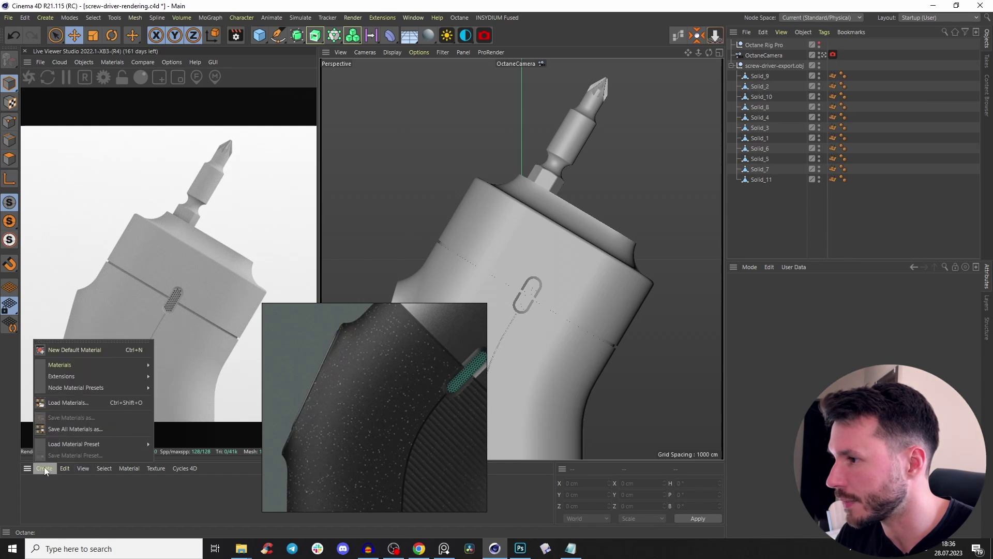
pyautogui.moveTo(67, 366)
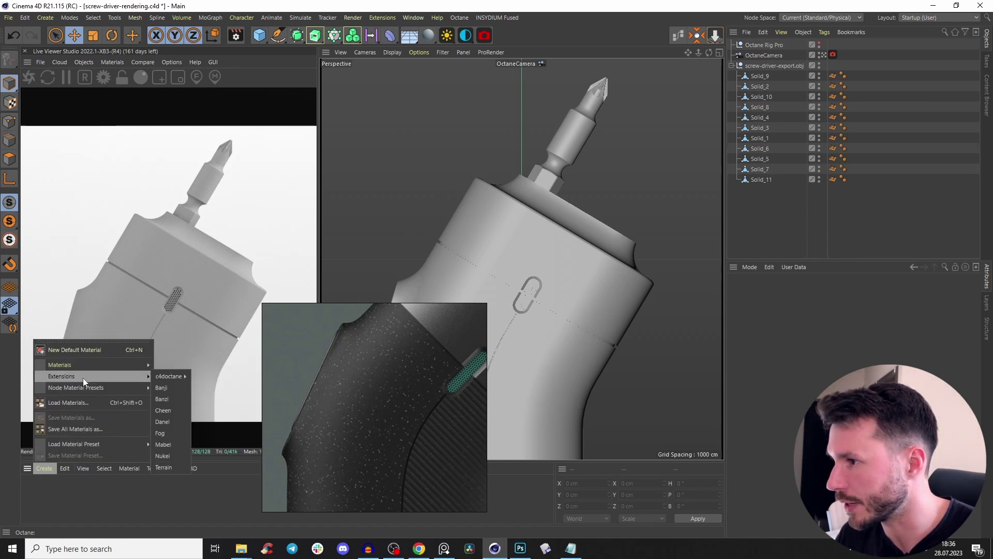
pyautogui.moveTo(166, 374)
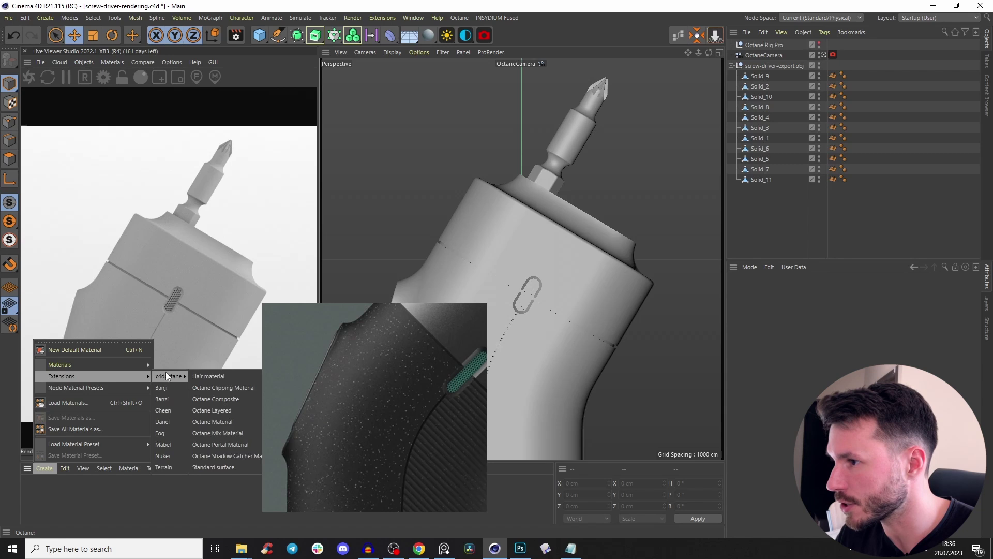
pyautogui.click(228, 401)
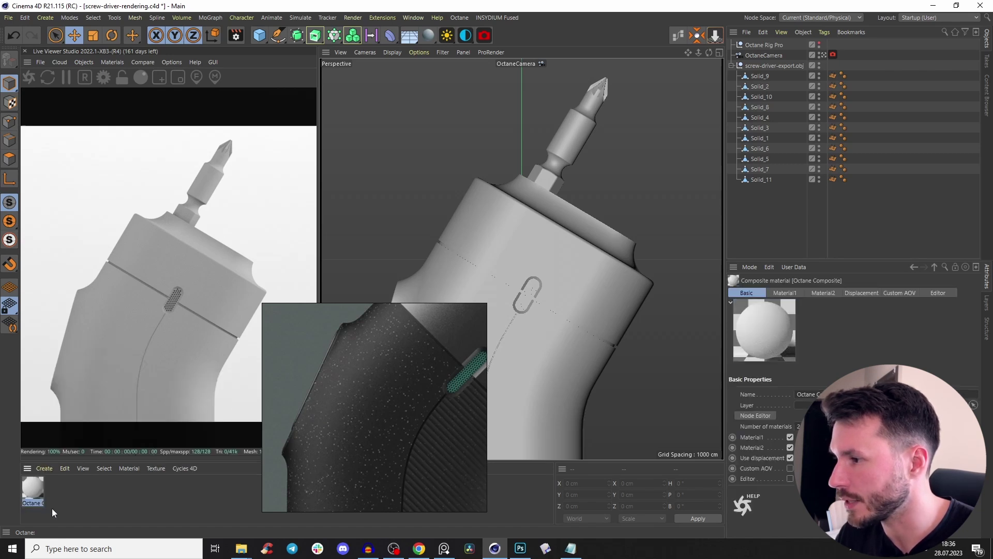
pyautogui.click(72, 495)
# Step: Apply the composite material to the screwdriver's outer handle body and rename the material Dotted
pyautogui.moveTo(424, 41); pyautogui.dragTo(542, 39)
pyautogui.moveTo(37, 487); pyautogui.dragTo(457, 275)
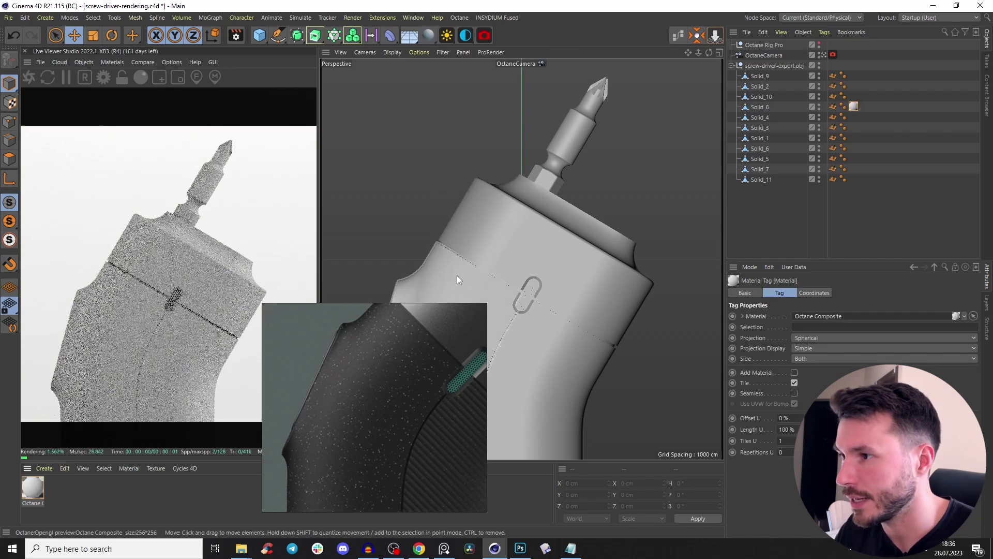
pyautogui.click(34, 505)
pyautogui.write('Dotted')
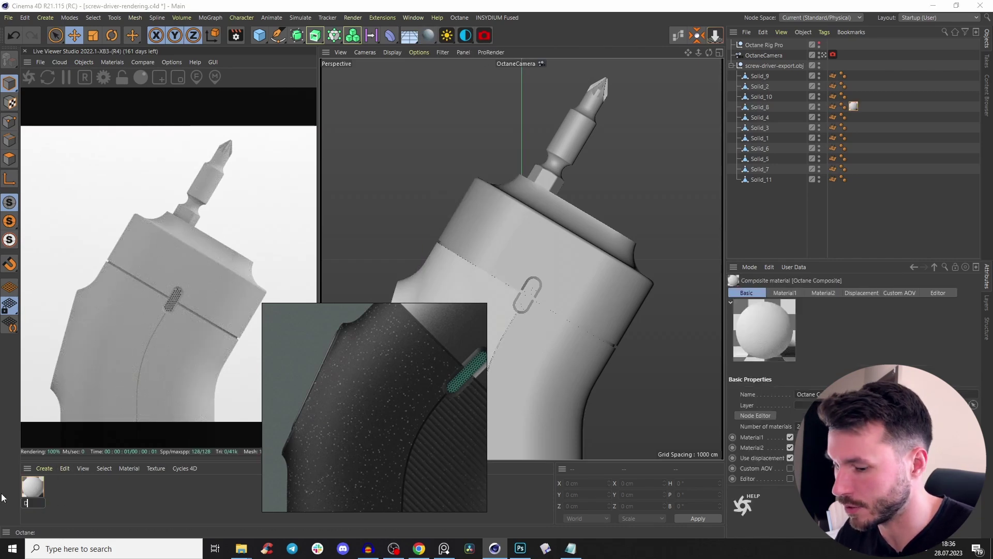
pyautogui.press('Return')
# Step: Open the Dotted material in the Octane Node Editor and arrange the enlarged editor window and node beside the reference image
pyautogui.click(677, 35)
pyautogui.moveTo(408, 200); pyautogui.dragTo(720, 104)
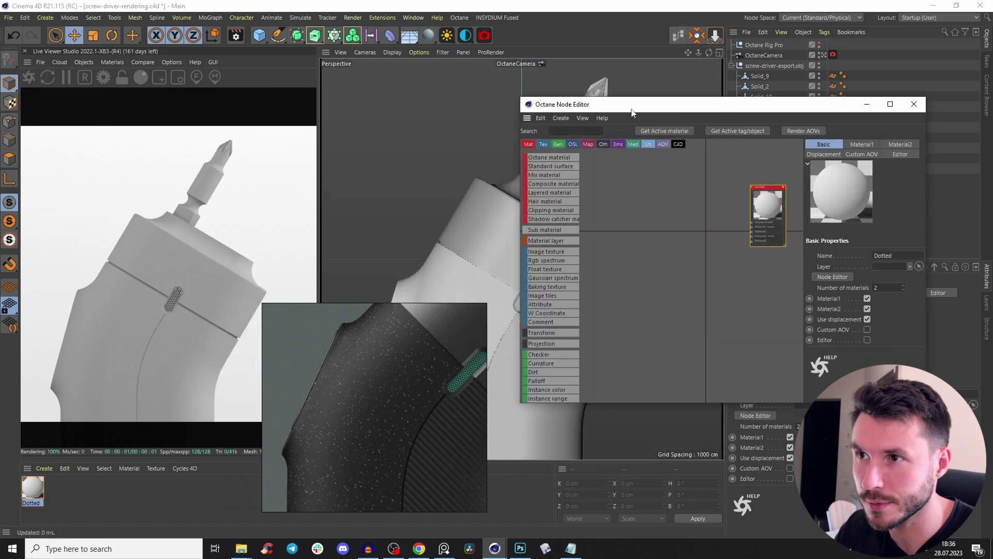
pyautogui.moveTo(749, 129); pyautogui.dragTo(758, 154, button='middle')
pyautogui.scroll(2, 759, 154)
pyautogui.moveTo(759, 176); pyautogui.dragTo(769, 209)
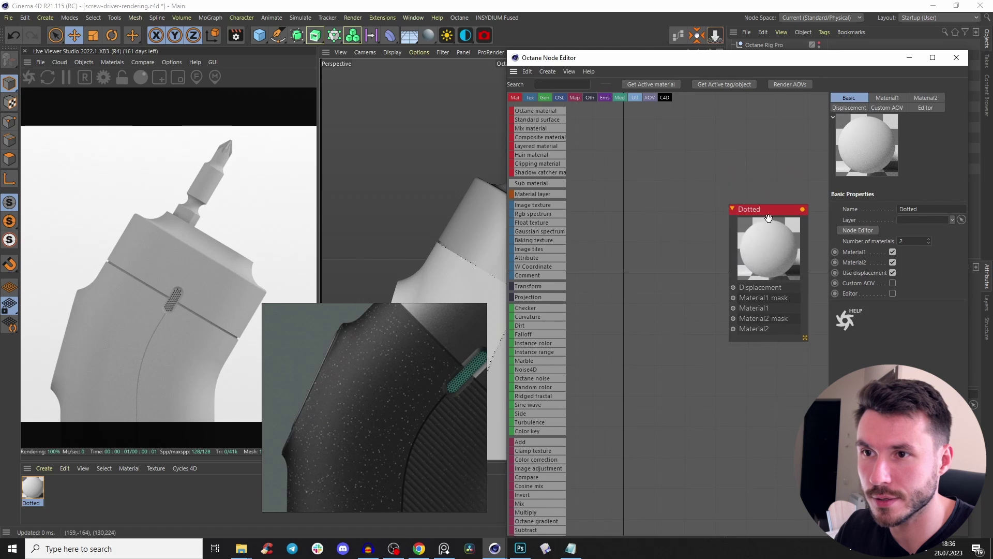
pyautogui.scroll(-3, 766, 186)
pyautogui.moveTo(508, 49); pyautogui.dragTo(470, 36)
# Step: Add a Sub material node, connect it to the Material1 input of the Dotted material, and arrange the two nodes
pyautogui.click(737, 166)
pyautogui.scroll(2, 738, 166)
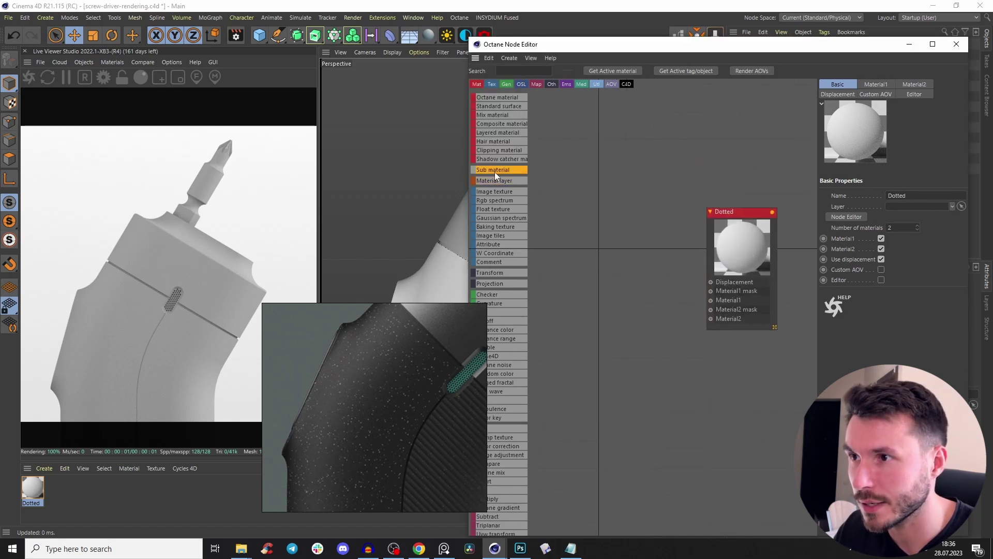
pyautogui.moveTo(703, 321); pyautogui.dragTo(705, 319)
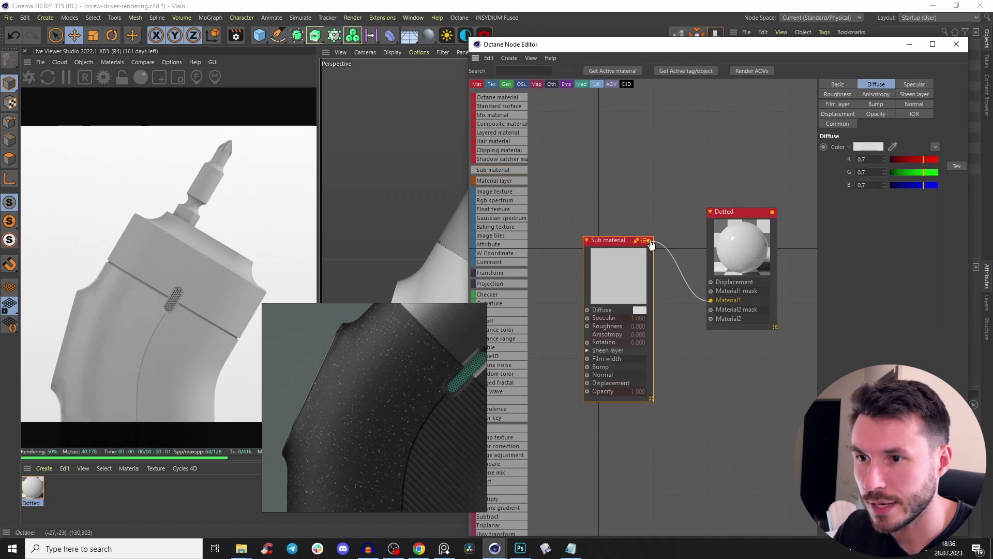
pyautogui.scroll(1, 690, 191)
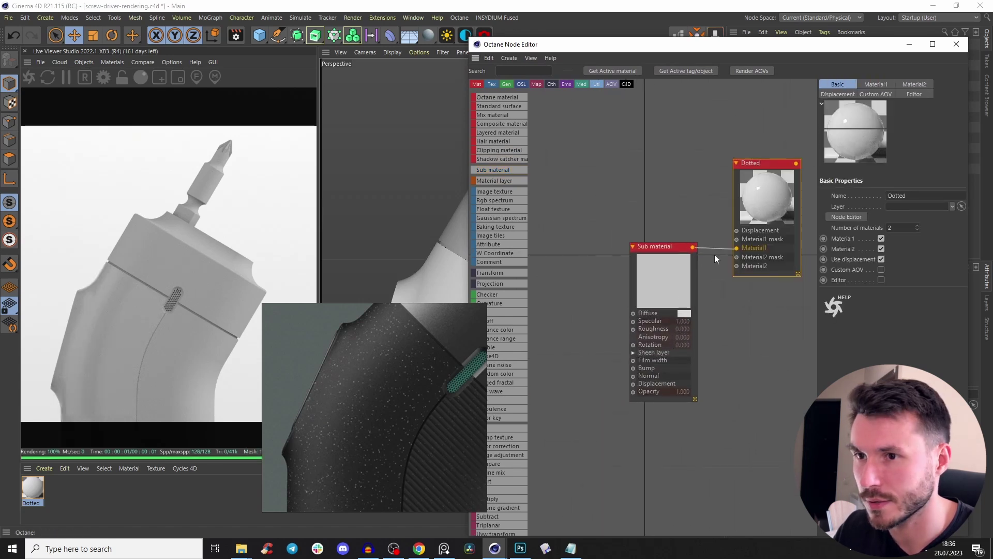
pyautogui.moveTo(744, 202); pyautogui.dragTo(737, 190)
pyautogui.click(684, 215)
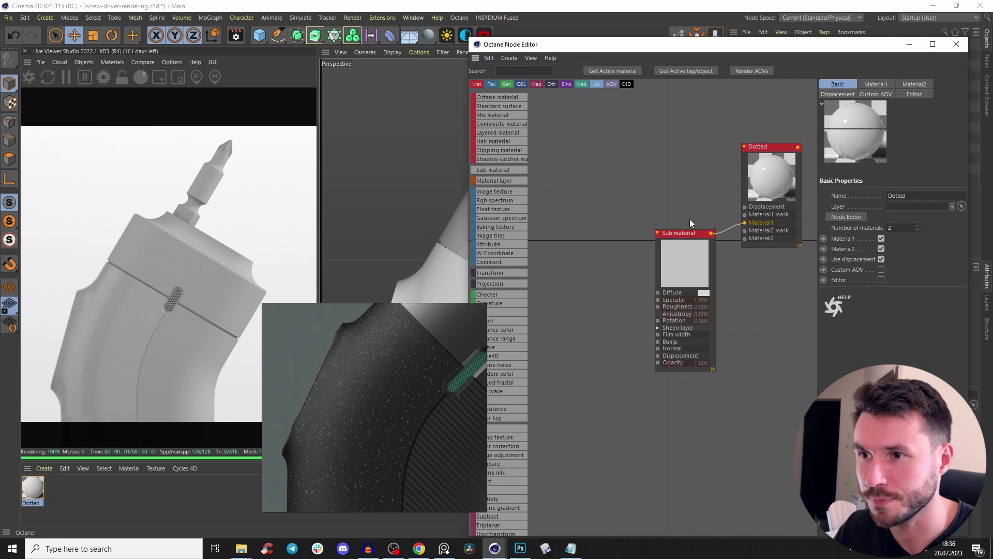
# Step: Set the Sub material's BRDF model to GGX (energy preserving) and its roughness to about 0.39
pyautogui.moveTo(687, 218); pyautogui.dragTo(672, 202)
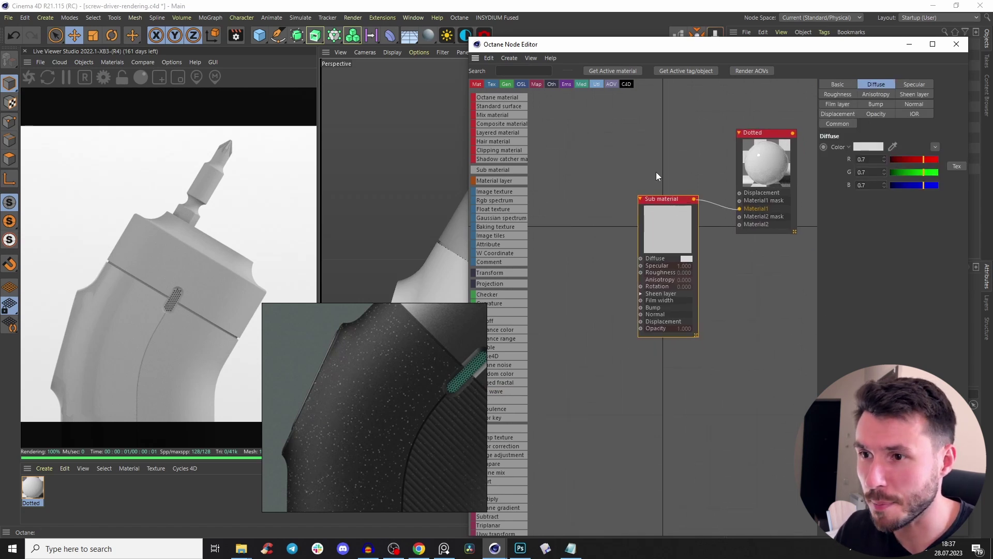
pyautogui.scroll(2, 656, 172)
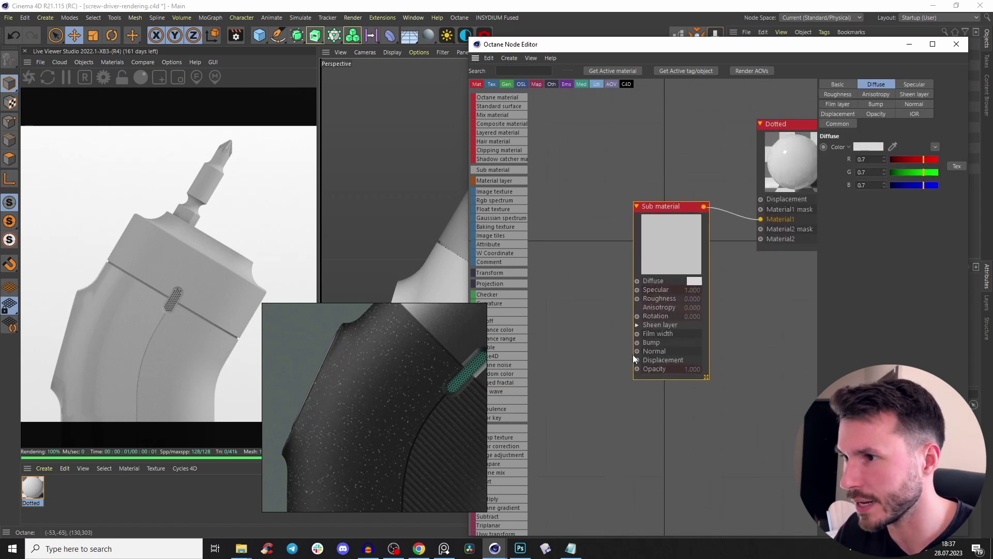
pyautogui.click(838, 85)
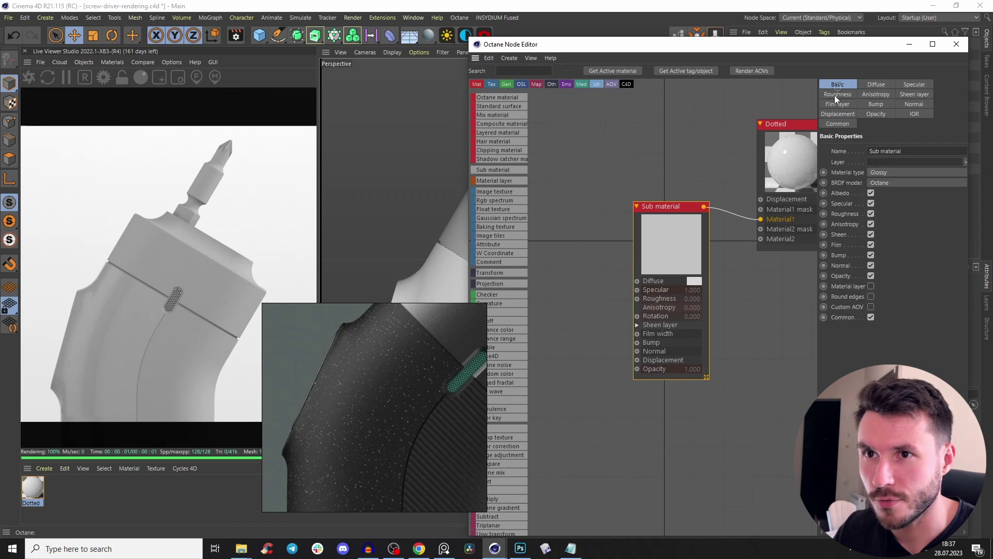
pyautogui.click(875, 182)
pyautogui.click(892, 231)
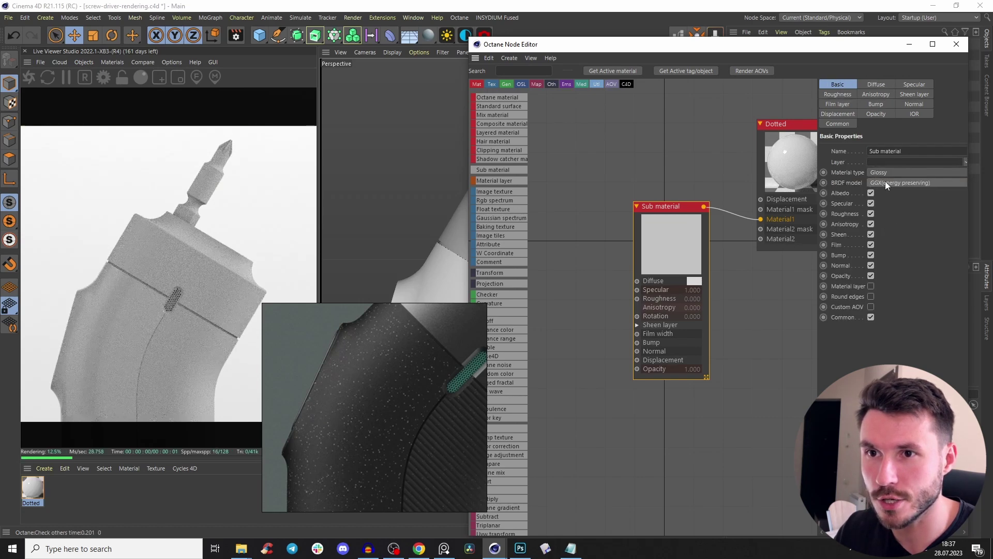
pyautogui.click(838, 94)
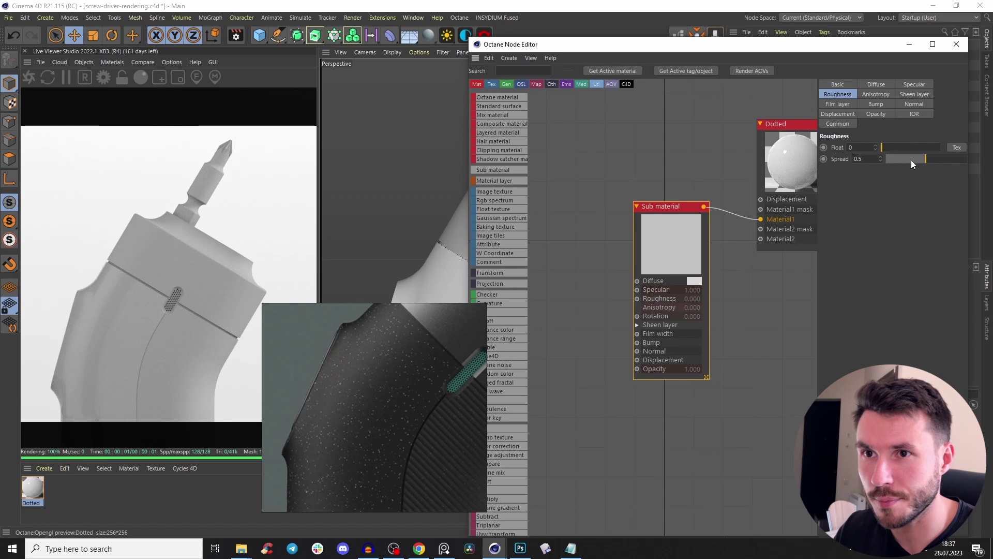
pyautogui.moveTo(903, 148); pyautogui.dragTo(900, 147)
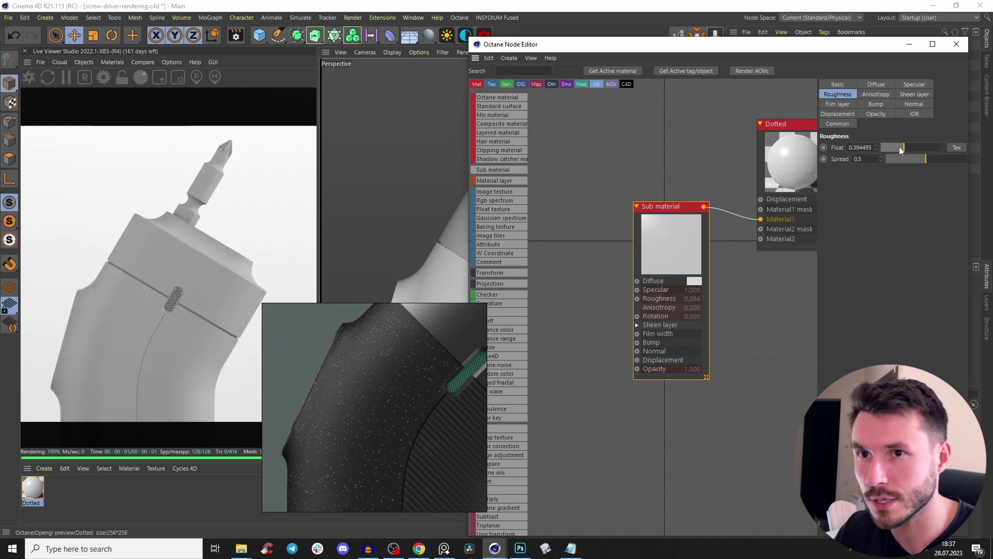
# Step: Connect an Octane noise node to the Sub material's Diffuse input, solo it in the render, and set its type to Circular
pyautogui.scroll(-3, 770, 156)
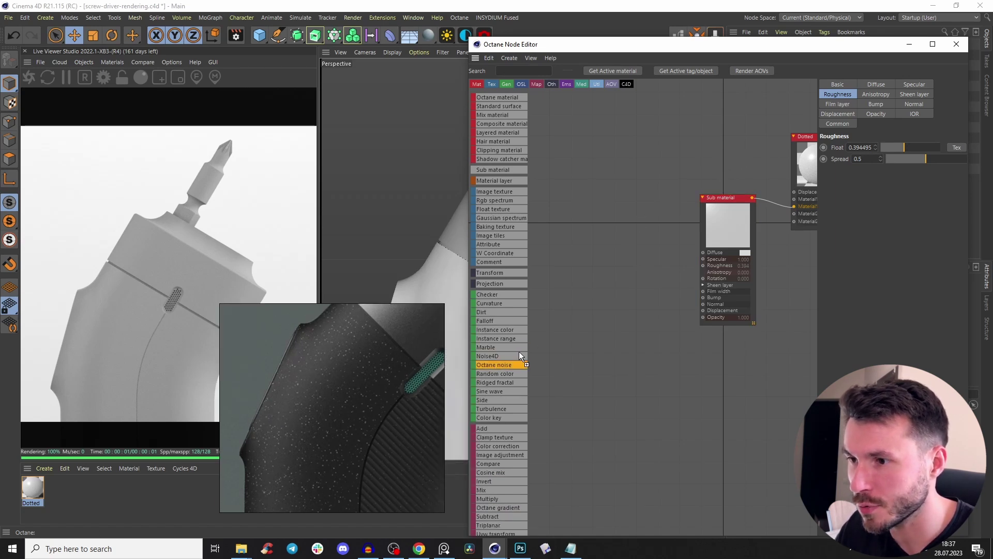
pyautogui.moveTo(699, 257); pyautogui.dragTo(643, 243)
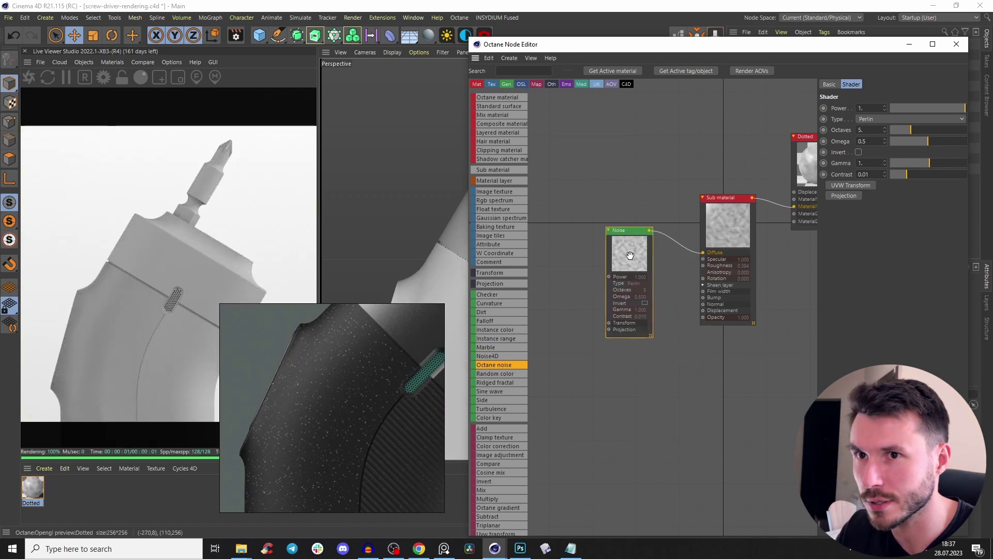
pyautogui.press('s')
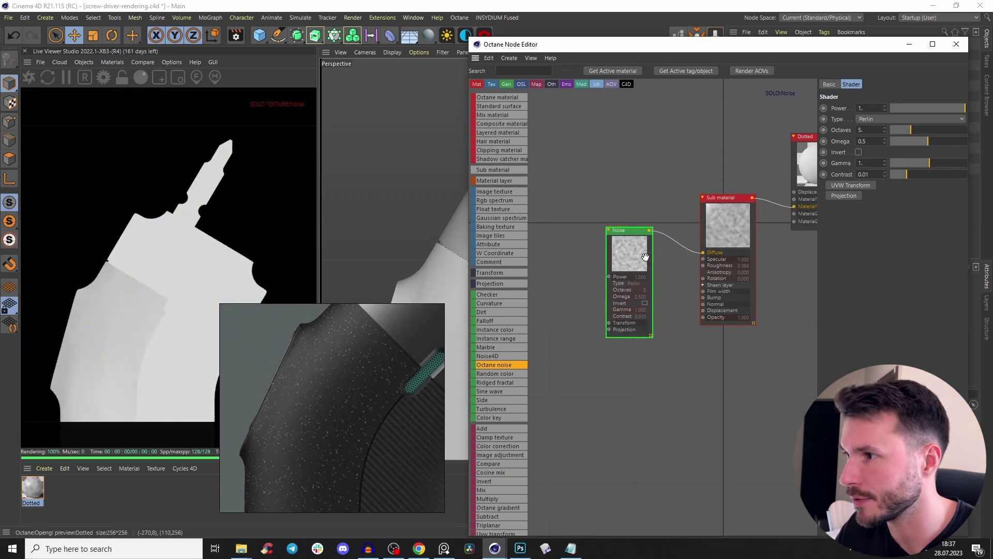
pyautogui.click(871, 118)
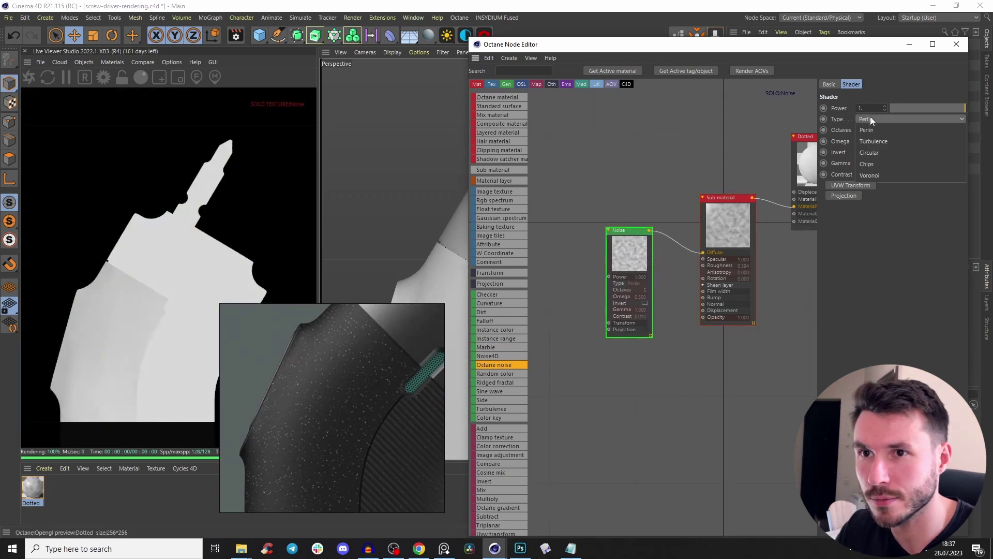
pyautogui.click(870, 153)
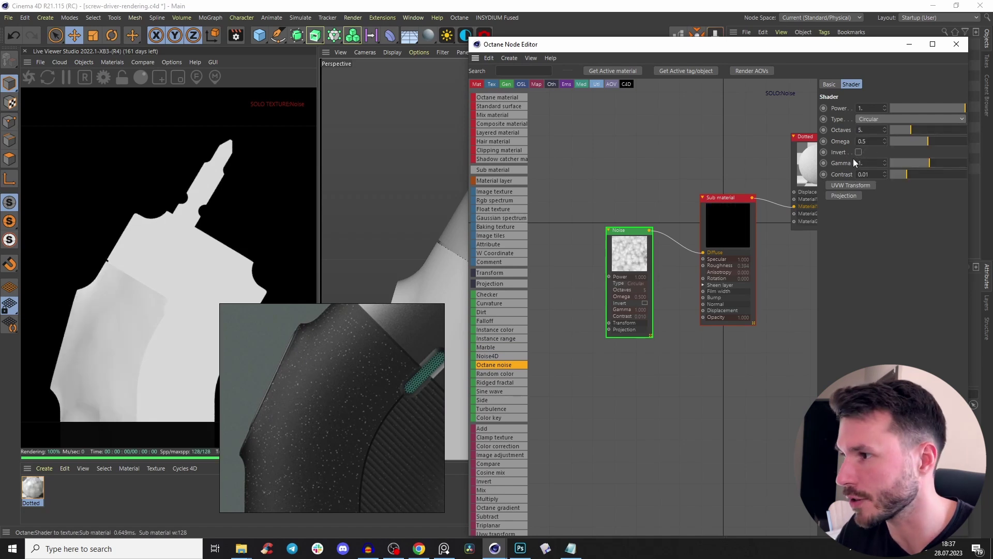
# Step: Reposition the Noise node and lower its Omega to about 0.028 and Gamma to about 0.25
pyautogui.rightClick(641, 257)
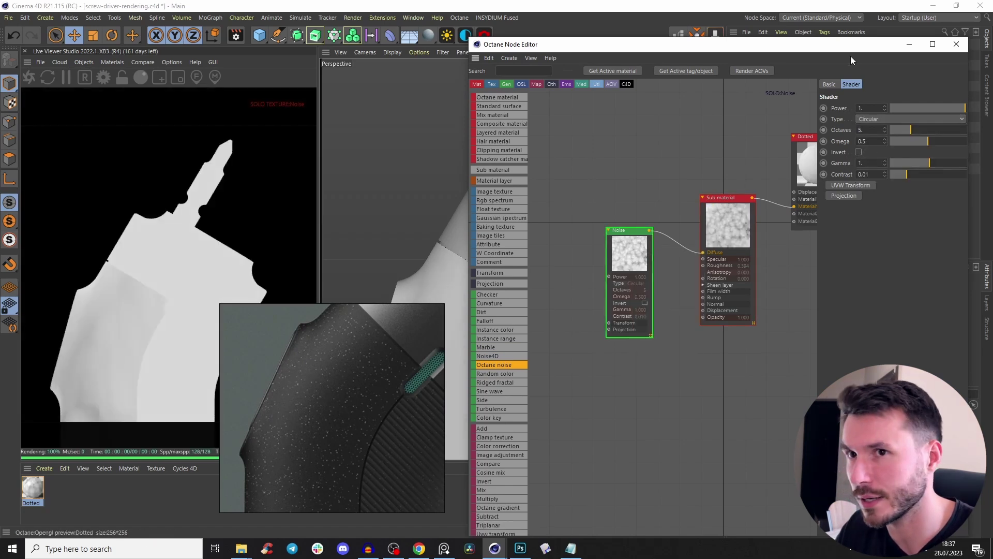
pyautogui.click(909, 44)
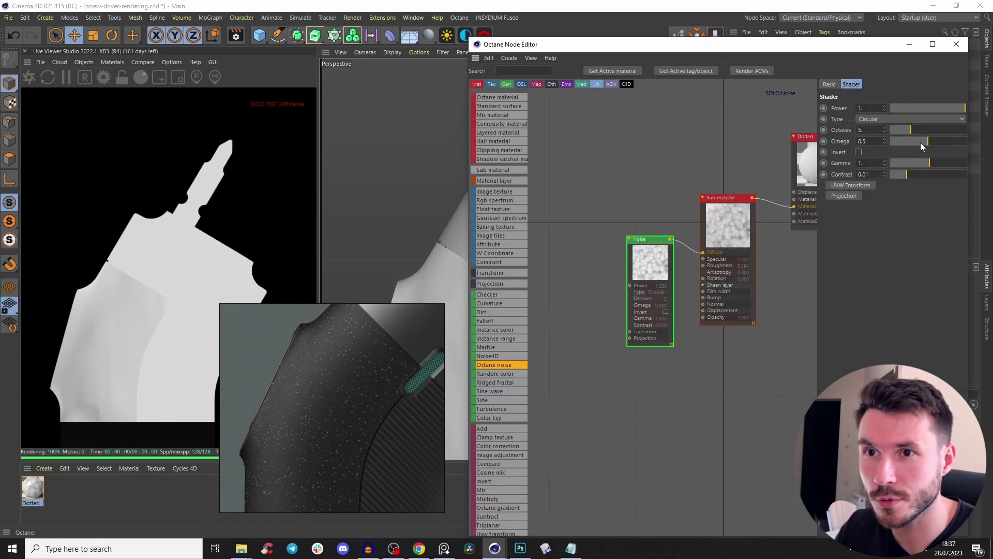
pyautogui.moveTo(920, 142); pyautogui.dragTo(877, 142)
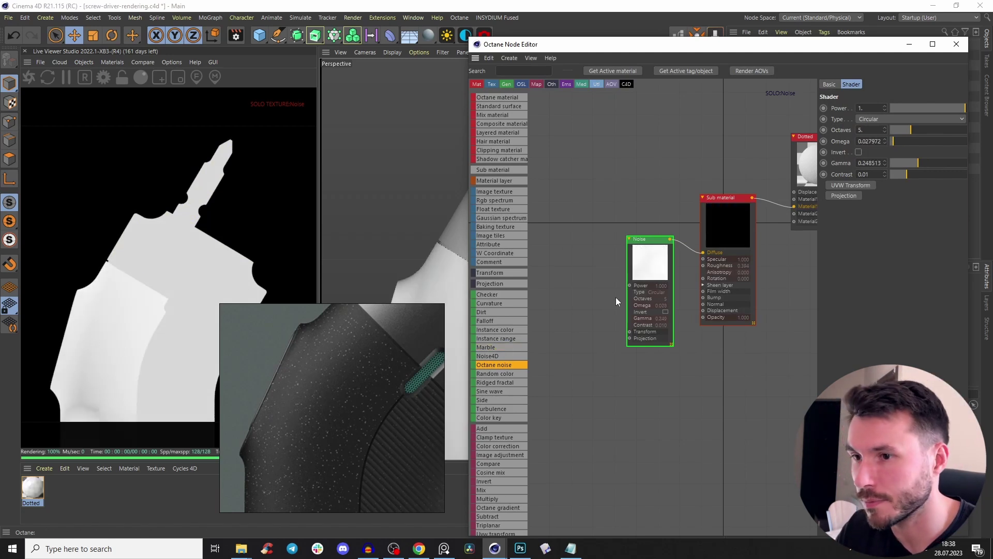
# Step: Add a Texture Projection node to the Noise node's Projection input and set its projection to Box
pyautogui.click(630, 339)
pyautogui.click(649, 317)
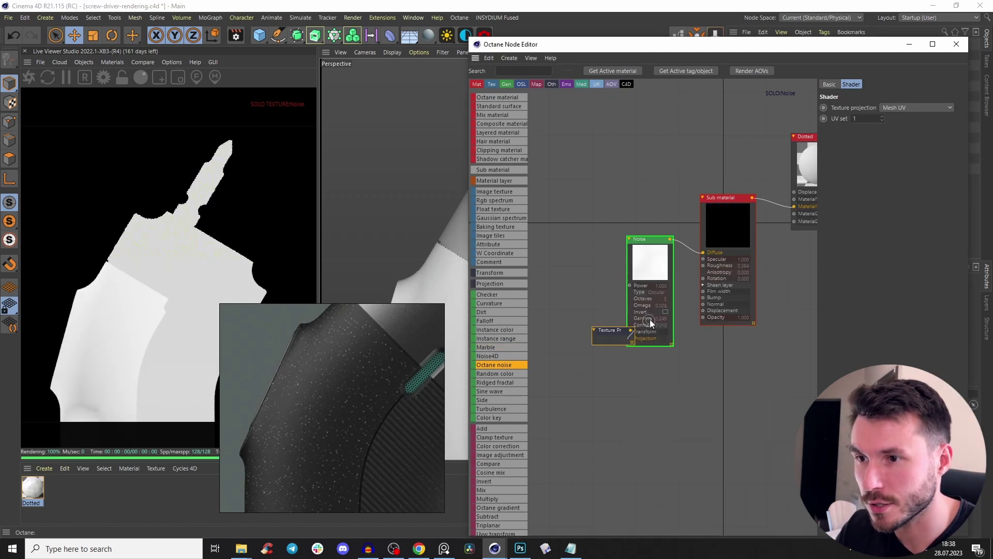
pyautogui.click(896, 108)
pyautogui.click(887, 118)
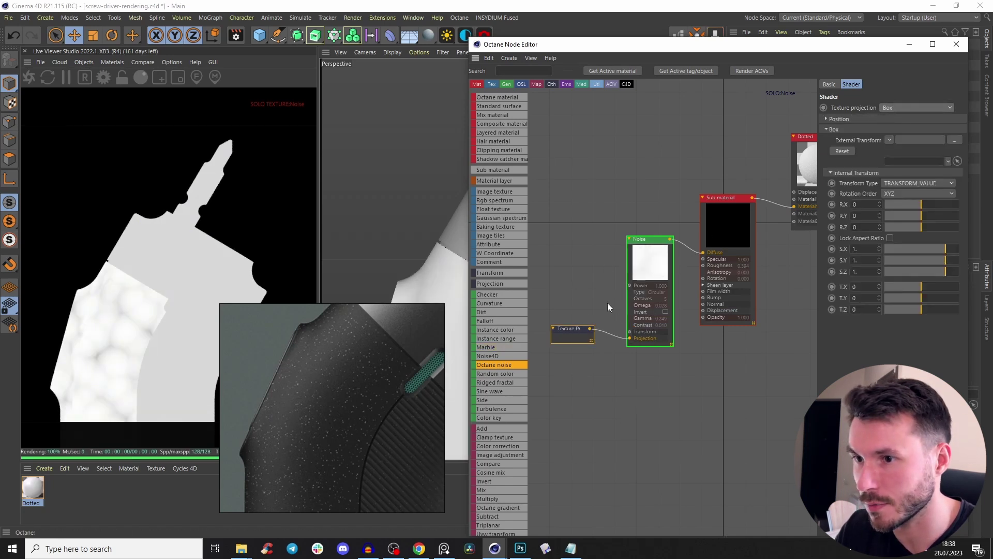
# Step: Set the Noise node's Omega to 0, Gamma to about 24.85 and Contrast to about 5.26
pyautogui.moveTo(653, 259); pyautogui.dragTo(651, 257)
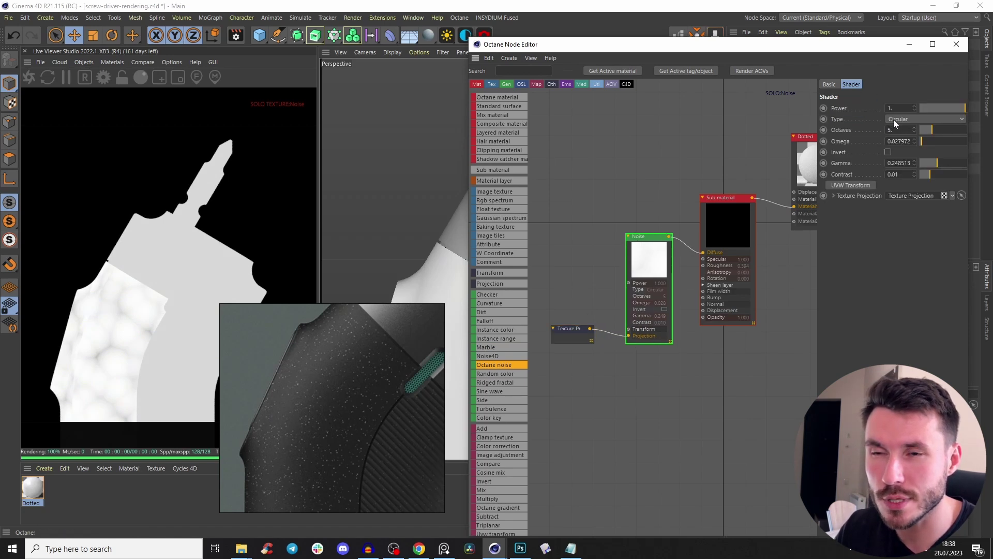
pyautogui.moveTo(932, 143); pyautogui.dragTo(703, 174)
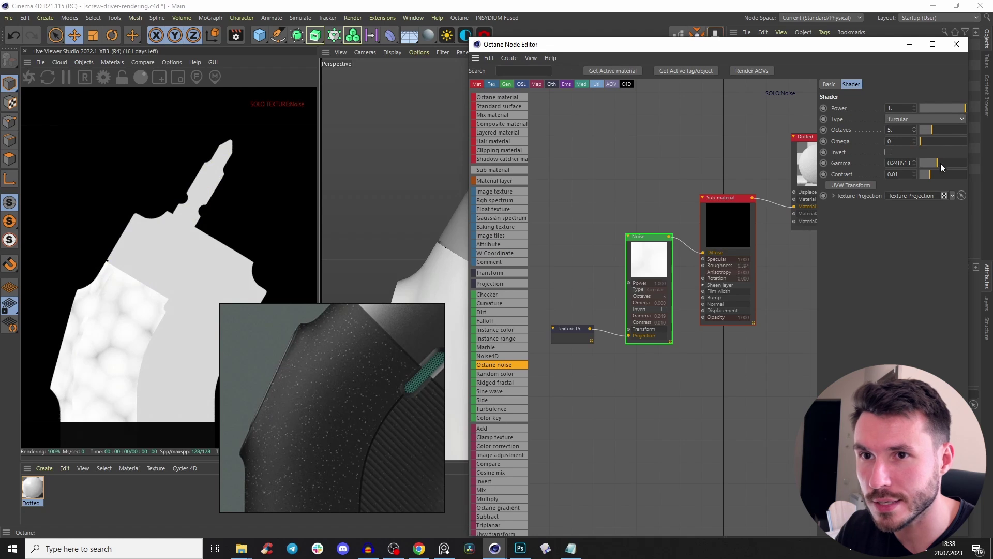
pyautogui.moveTo(941, 163); pyautogui.dragTo(957, 161)
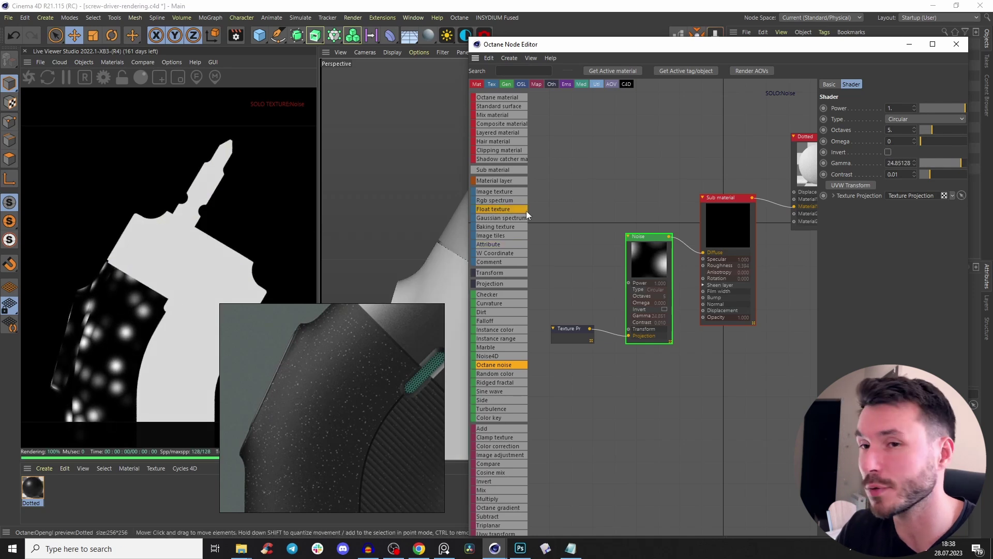
pyautogui.moveTo(934, 174); pyautogui.dragTo(954, 176)
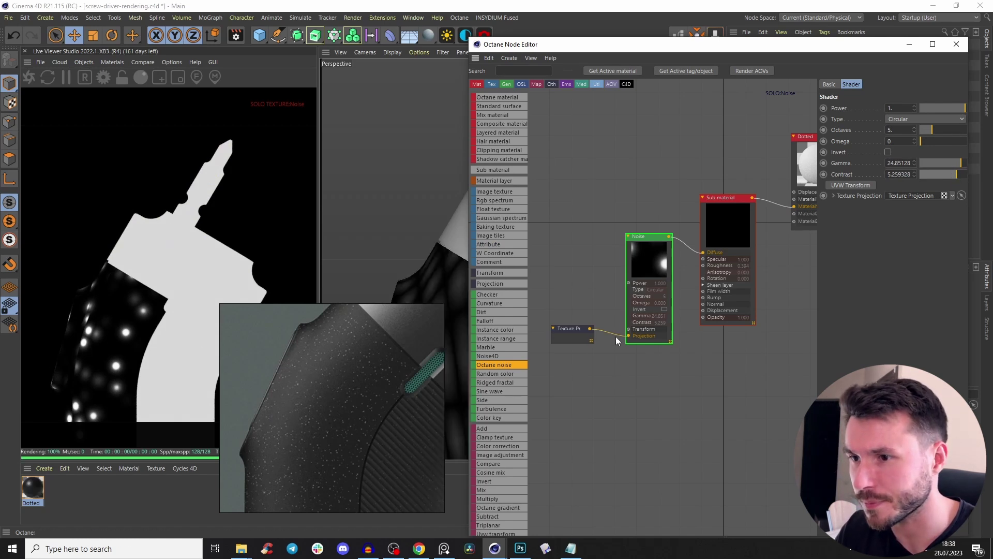
# Step: Add a Transform node to the Noise node's Transform input and scale it uniformly to about 0.127
pyautogui.moveTo(629, 329); pyautogui.dragTo(616, 287)
pyautogui.click(660, 280)
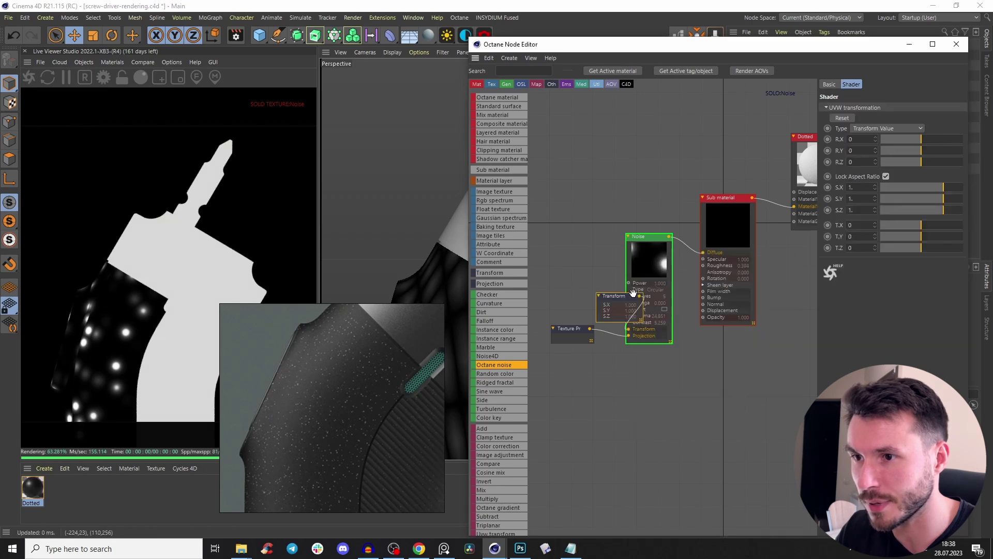
pyautogui.moveTo(941, 189); pyautogui.dragTo(921, 190)
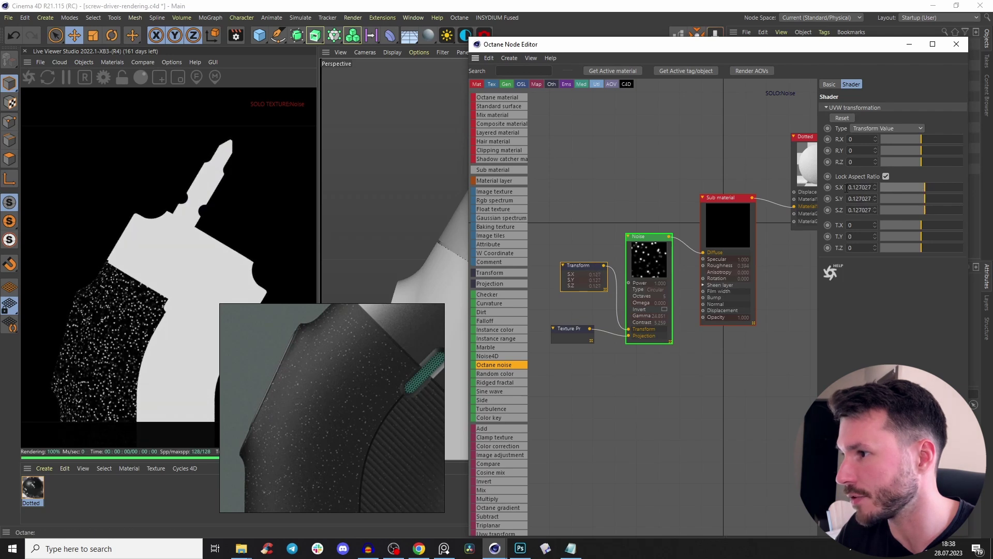
pyautogui.moveTo(591, 269); pyautogui.dragTo(573, 273)
# Step: Raise the Noise node's Gamma to 100 and Contrast to about 26.2
pyautogui.click(638, 263)
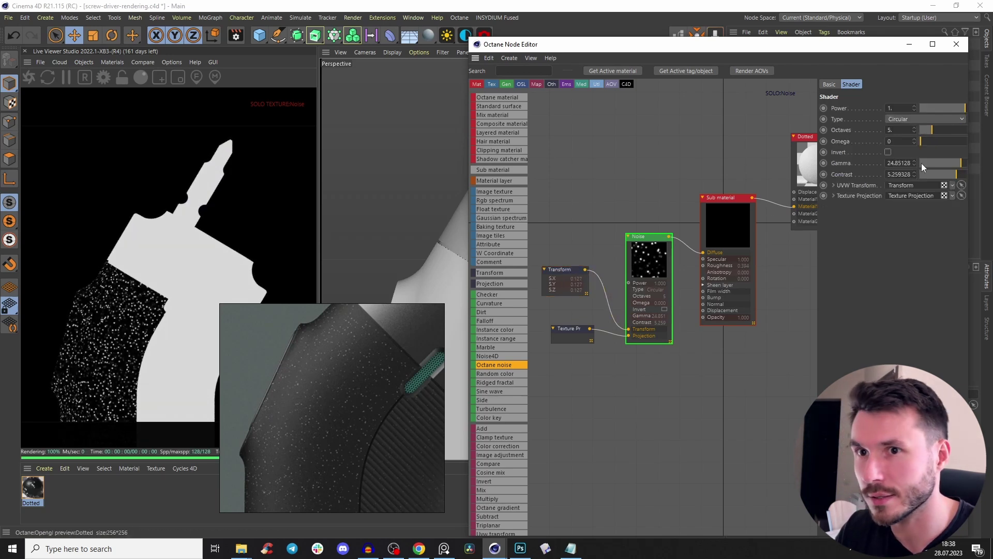
pyautogui.moveTo(960, 167)
pyautogui.mouseDown()
pyautogui.moveTo(939, 165)
pyautogui.moveTo(966, 166)
pyautogui.mouseUp()
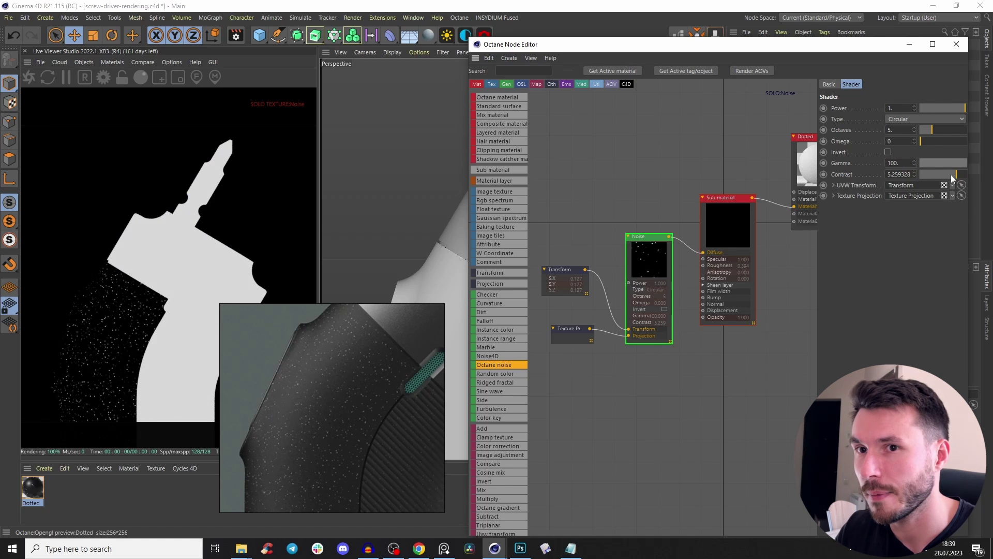
pyautogui.moveTo(951, 174)
pyautogui.mouseDown()
pyautogui.moveTo(966, 175)
pyautogui.moveTo(940, 177)
pyautogui.moveTo(958, 176)
pyautogui.mouseUp()
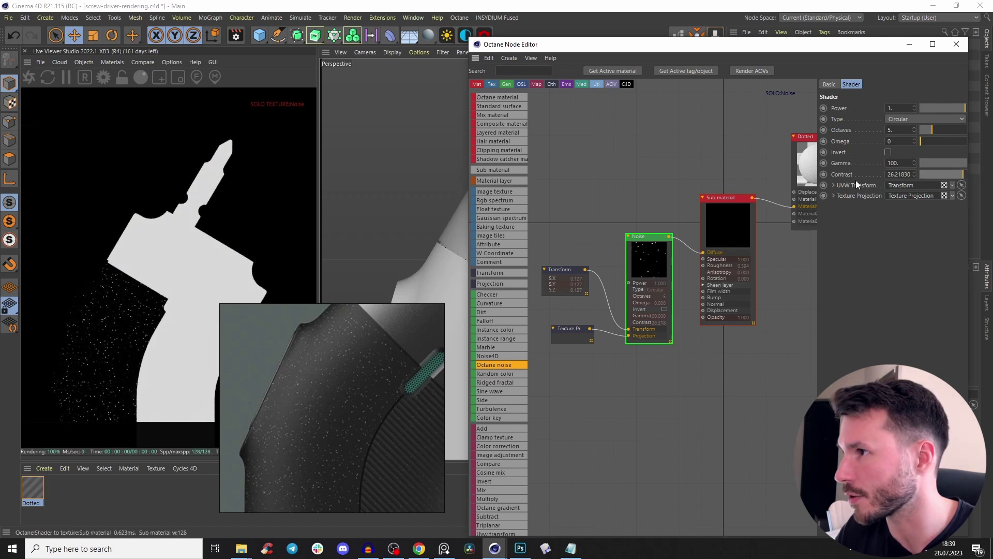
# Step: Lock the Live Viewer resolution and load the Standart preset with path tracing in the Octane settings
pyautogui.click(122, 77)
pyautogui.click(103, 77)
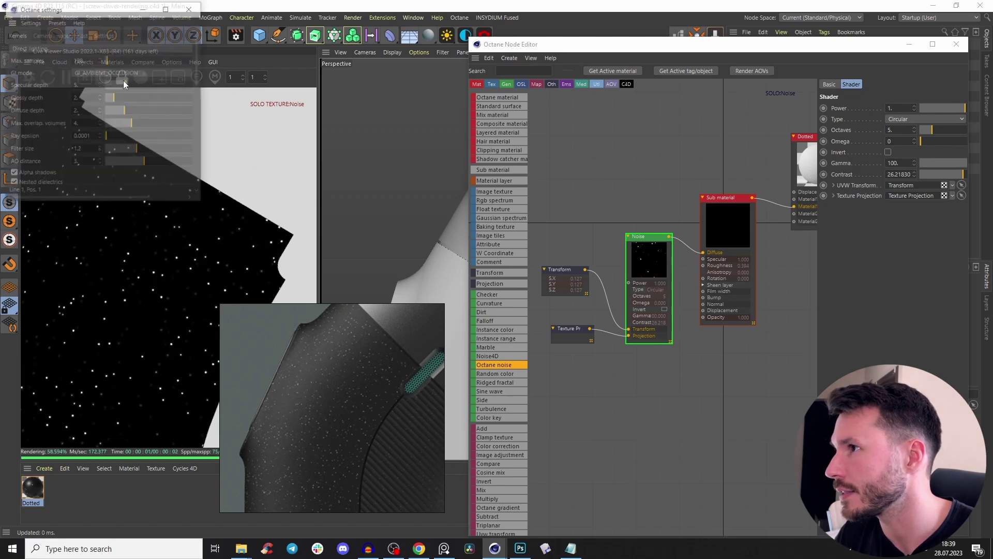
pyautogui.click(46, 47)
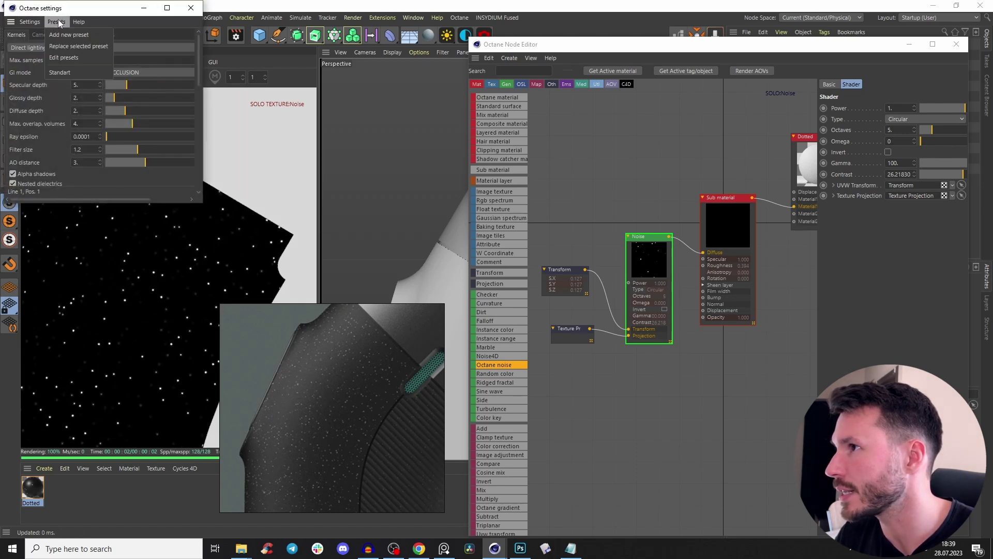
pyautogui.click(60, 72)
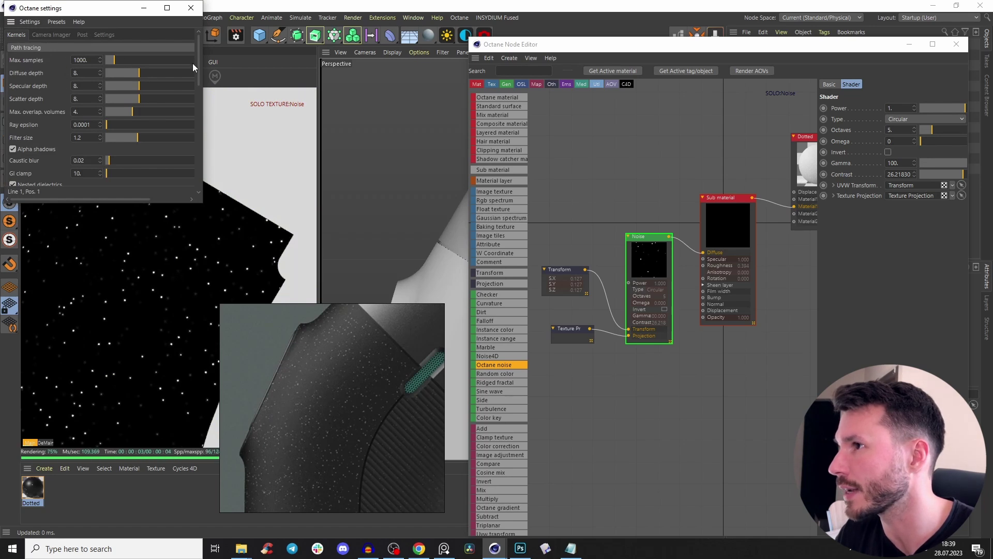
pyautogui.click(190, 8)
pyautogui.moveTo(180, 252); pyautogui.dragTo(253, 191)
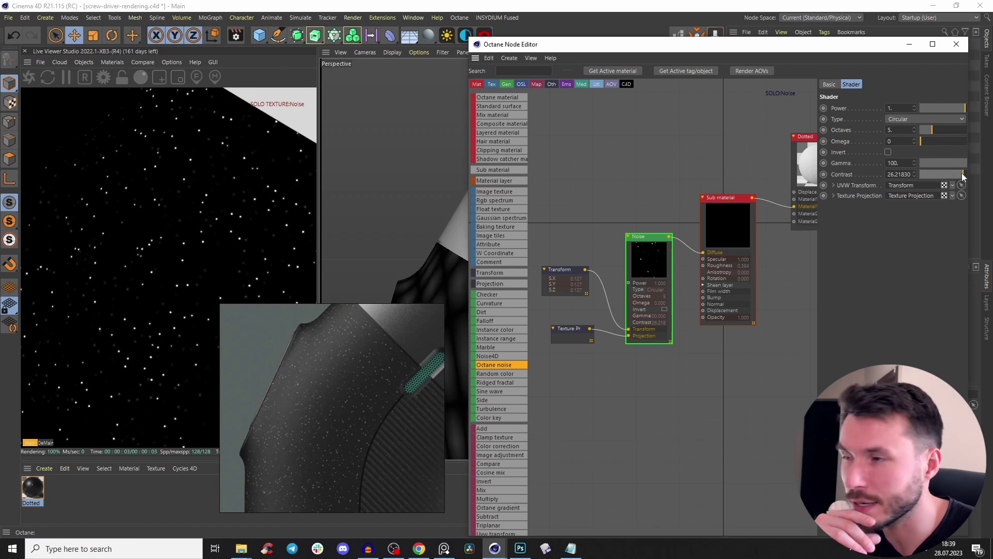
# Step: Try a Noise Contrast of about 0.24 with the render resolution unlocked, and undo the contrast change
pyautogui.moveTo(961, 173); pyautogui.dragTo(936, 176)
pyautogui.click(123, 78)
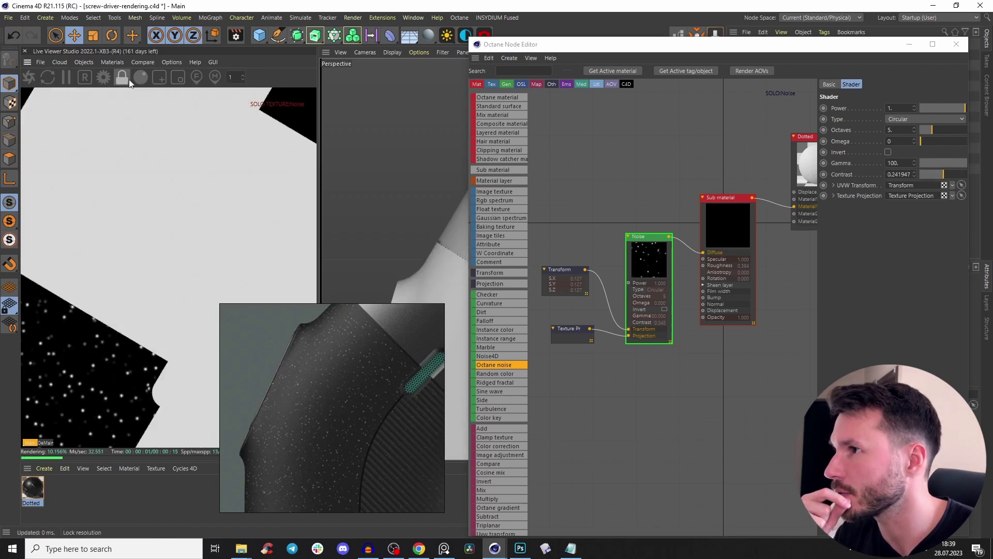
pyautogui.hotkey('ctrl', 'z')
# Step: Restart the render with the full material and set the Noise node's Contrast to about 17.5
pyautogui.click(29, 78)
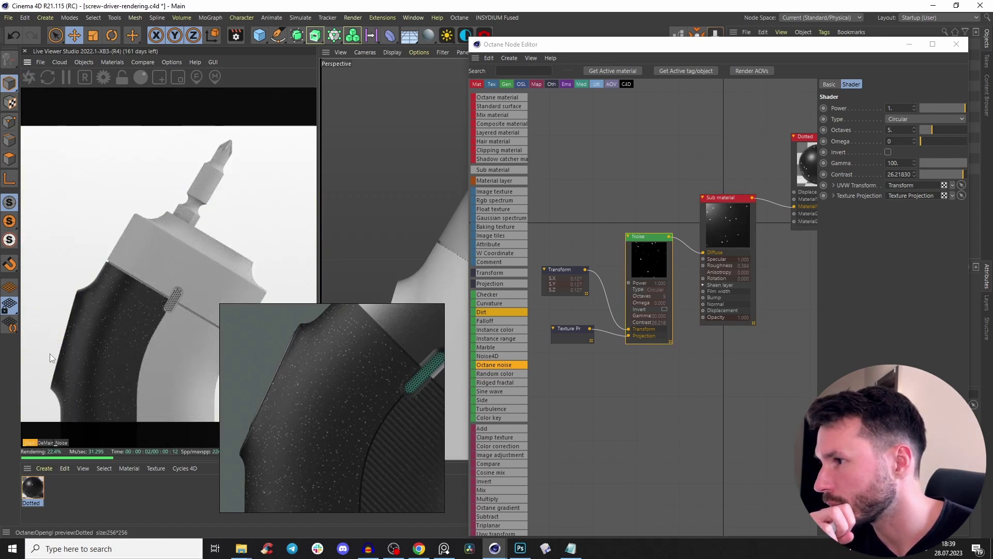
pyautogui.click(960, 175)
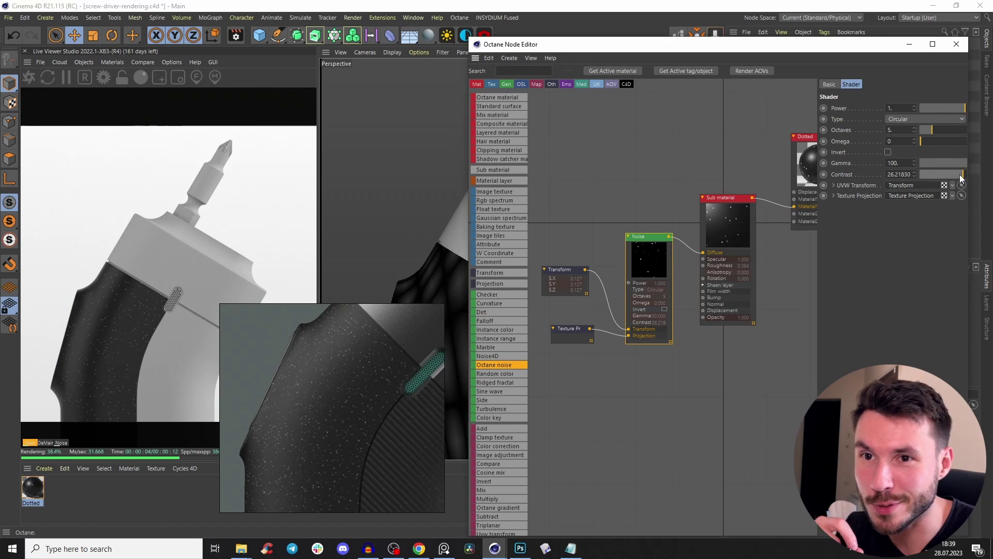
pyautogui.click(959, 176)
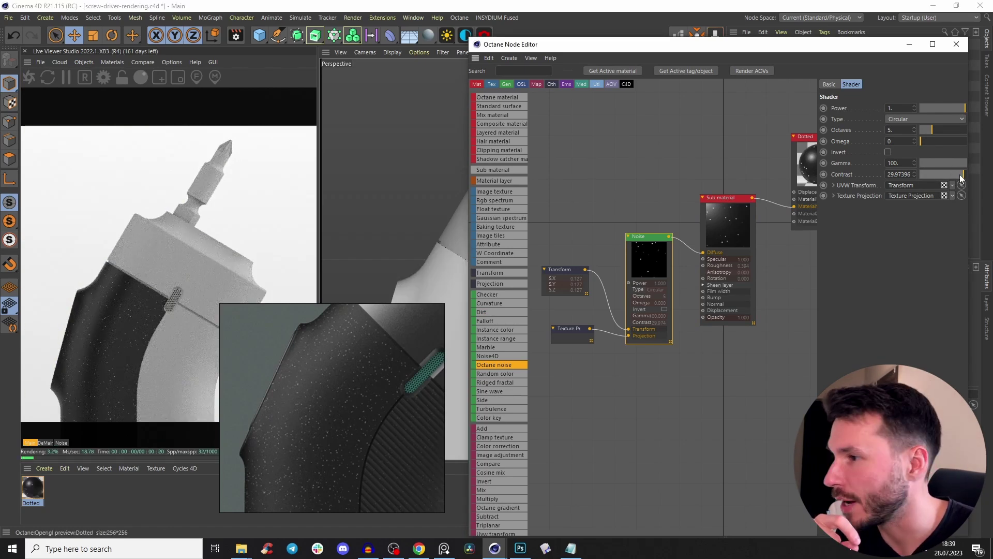
pyautogui.click(958, 173)
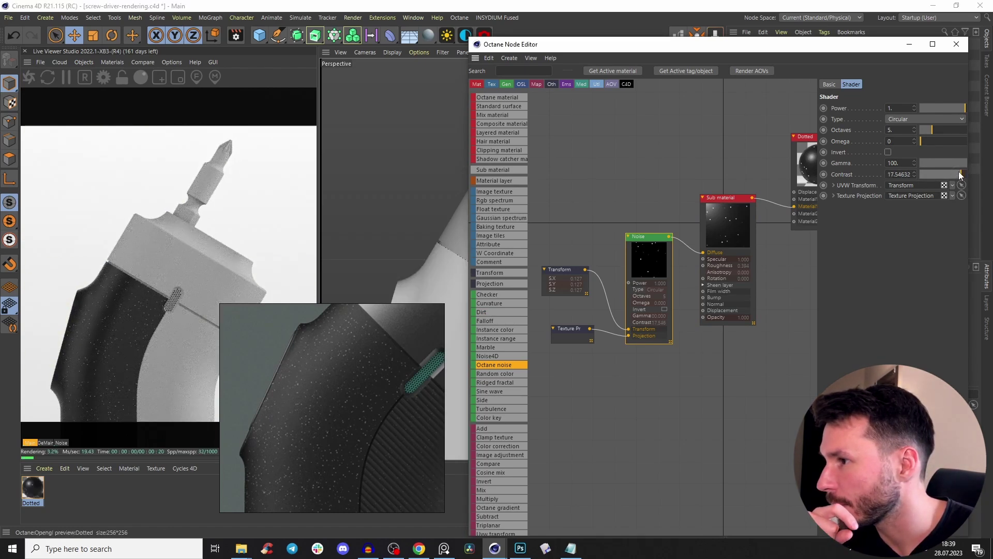
# Step: Lock the render resolution and draw a render region over the upper part of the speckled handle
pyautogui.click(121, 78)
pyautogui.scroll(4, 142, 297)
pyautogui.moveTo(141, 297); pyautogui.dragTo(191, 239, button='middle')
pyautogui.click(159, 78)
pyautogui.moveTo(43, 136); pyautogui.dragTo(300, 339)
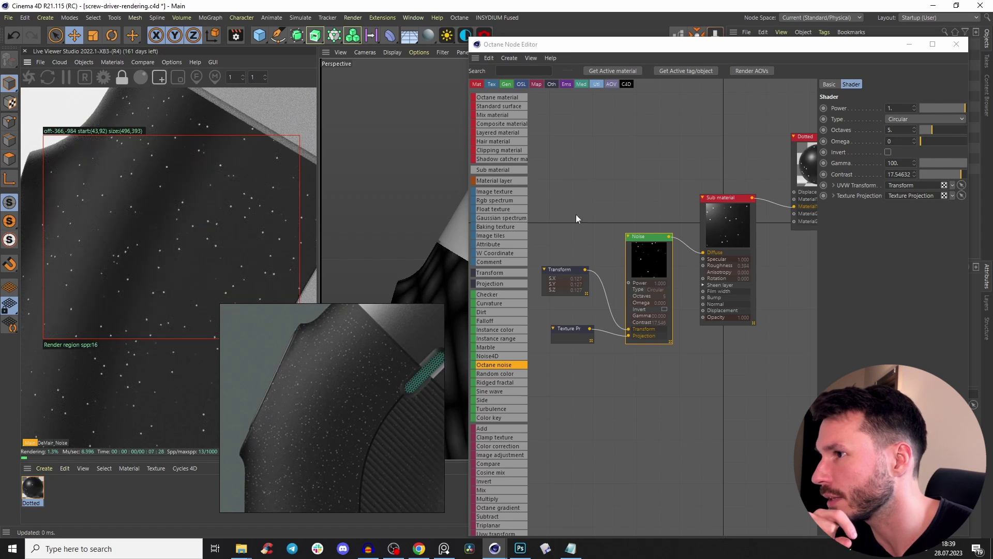
# Step: Set the Noise node's Gamma to about 49.8 and its Contrast to about 5.5
pyautogui.click(956, 163)
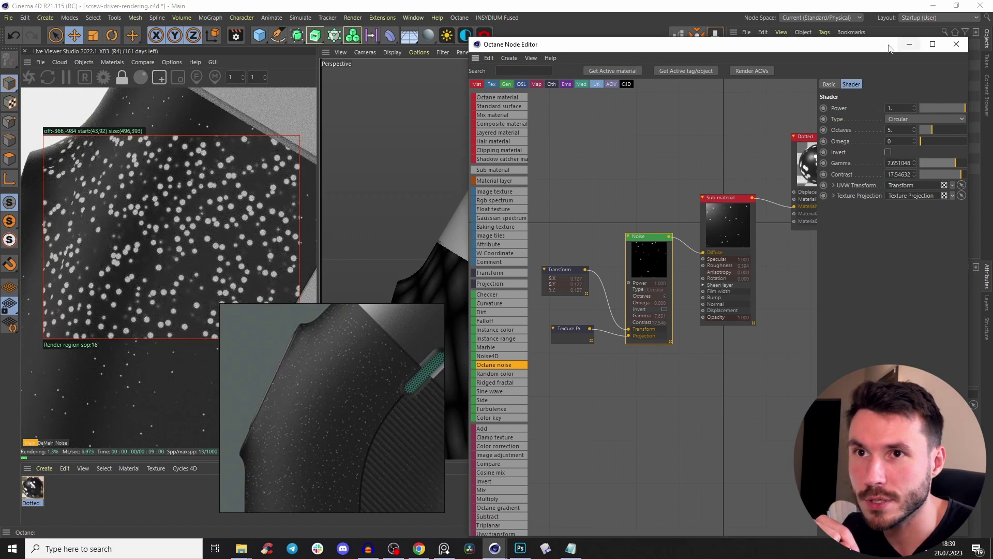
pyautogui.moveTo(497, 45); pyautogui.dragTo(511, 63)
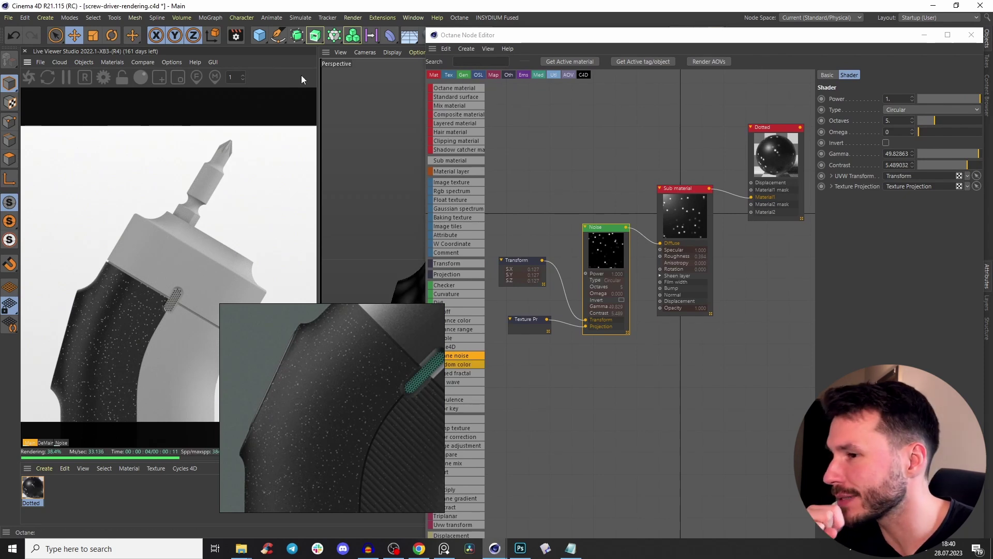
# Step: Insert an Octane gradient between the Noise node and the Diffuse input of the Sub material
pyautogui.moveTo(673, 222); pyautogui.dragTo(680, 212)
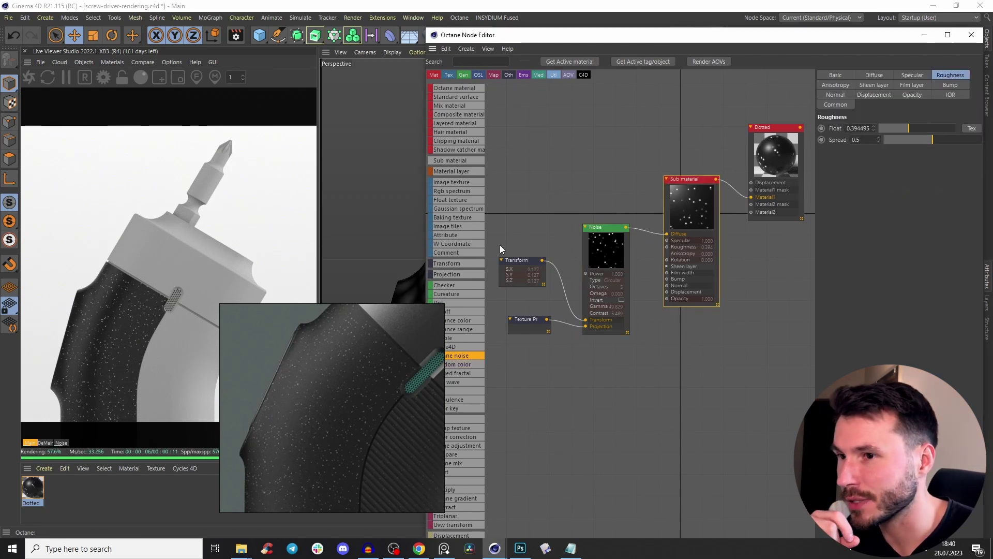
pyautogui.moveTo(385, 400); pyautogui.dragTo(303, 389, button='right')
pyautogui.moveTo(468, 498); pyautogui.dragTo(647, 233)
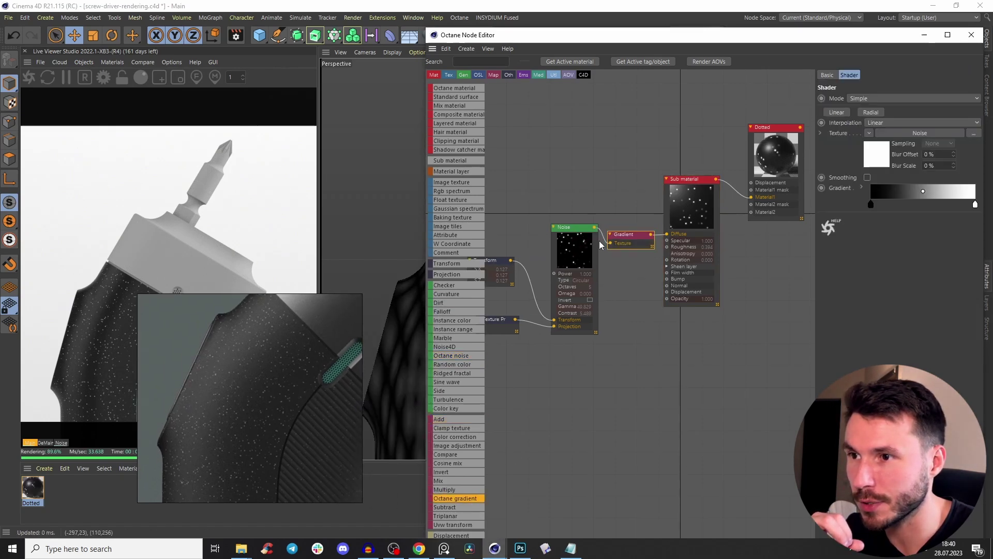
# Step: Tint the gradient's white end knot a slightly darkened pale green with a hue of about 149°
pyautogui.doubleClick(975, 204)
pyautogui.click(885, 216)
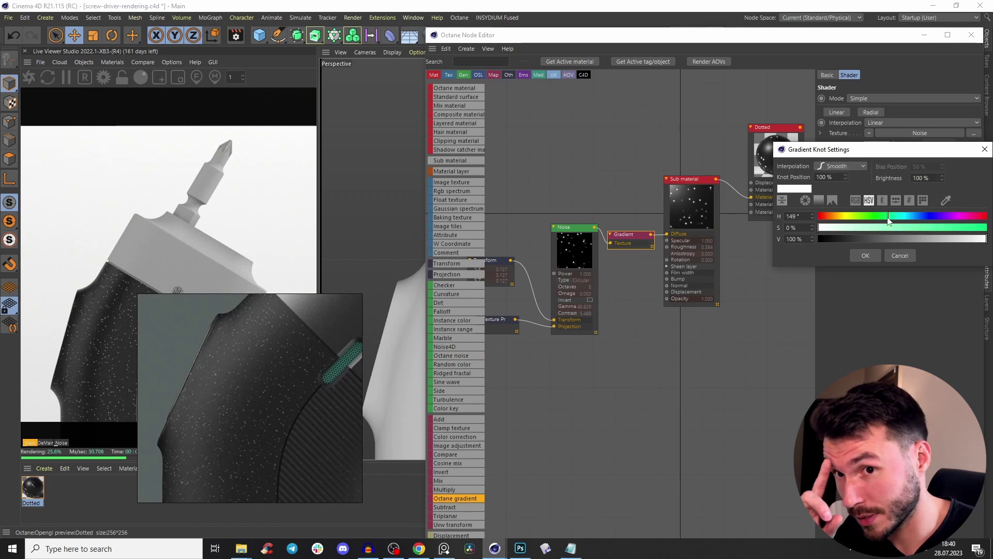
pyautogui.click(838, 227)
pyautogui.moveTo(955, 239)
pyautogui.mouseDown()
pyautogui.moveTo(907, 244)
pyautogui.moveTo(963, 238)
pyautogui.mouseUp()
pyautogui.click(865, 257)
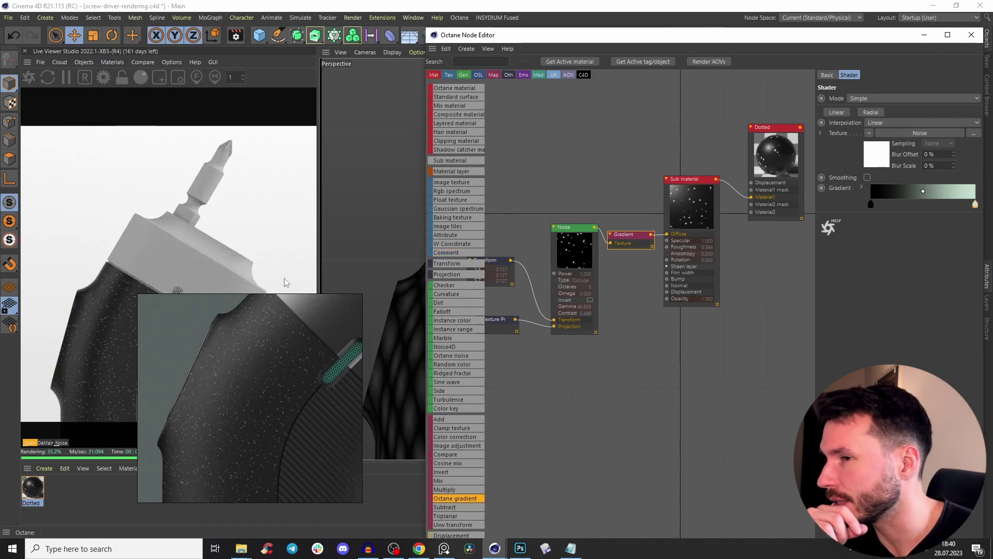
# Step: Set the Sub material's Roughness to about 0.486
pyautogui.click(682, 196)
pyautogui.click(948, 76)
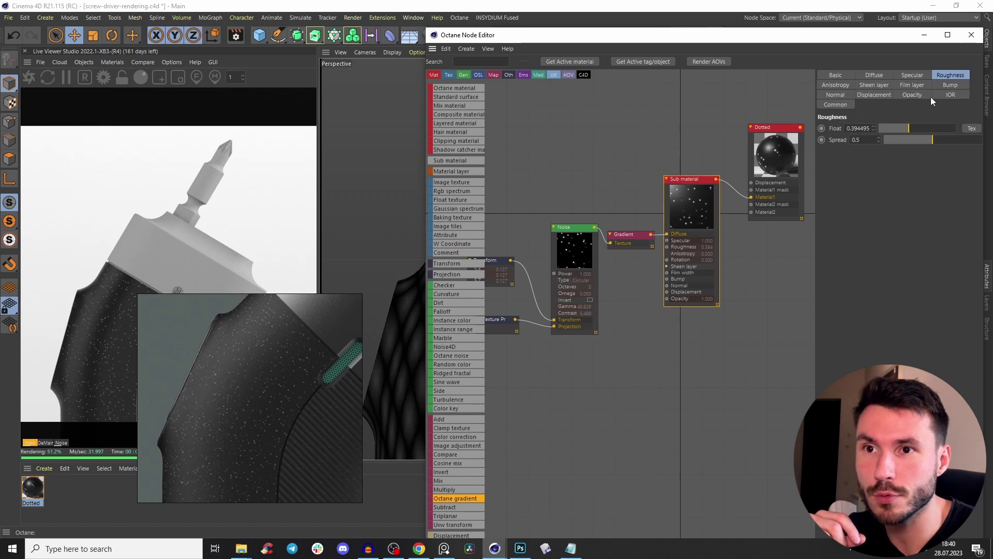
pyautogui.moveTo(910, 129); pyautogui.dragTo(936, 125)
pyautogui.moveTo(914, 128)
pyautogui.mouseDown()
pyautogui.moveTo(924, 125)
pyautogui.moveTo(903, 123)
pyautogui.moveTo(909, 128)
pyautogui.mouseUp()
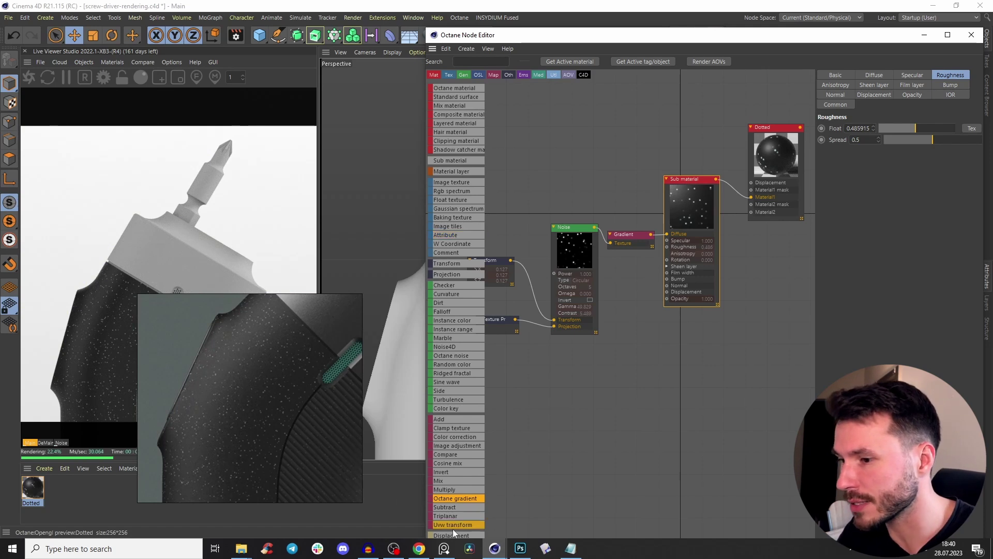
# Step: Compare the reference image with the render and examine its speckled handle and the fine ribs of the grip insert
pyautogui.moveTo(265, 408); pyautogui.dragTo(306, 381, button='right')
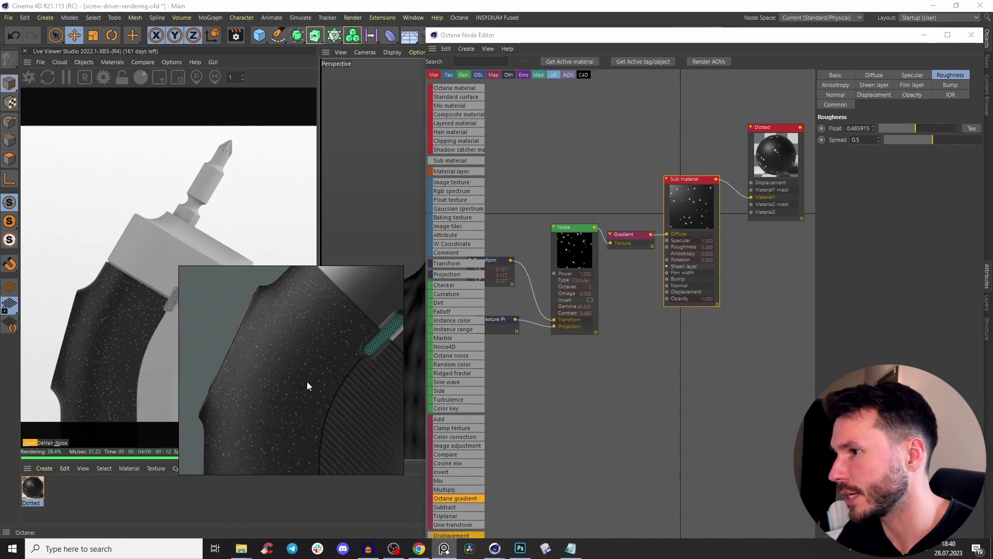
pyautogui.scroll(-2, 307, 380)
pyautogui.moveTo(338, 349); pyautogui.dragTo(327, 360, button='middle')
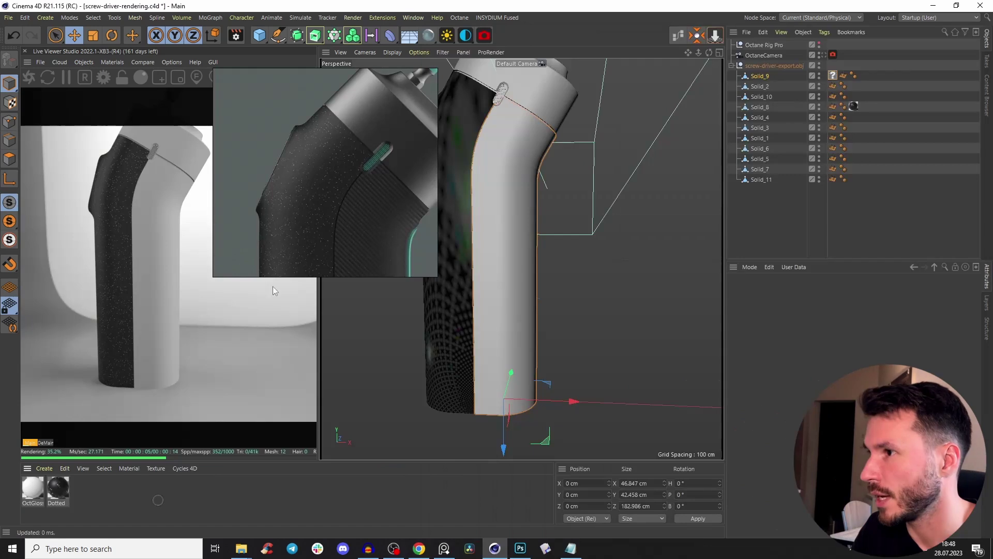
pyautogui.moveTo(273, 287); pyautogui.dragTo(390, 87, button='right')
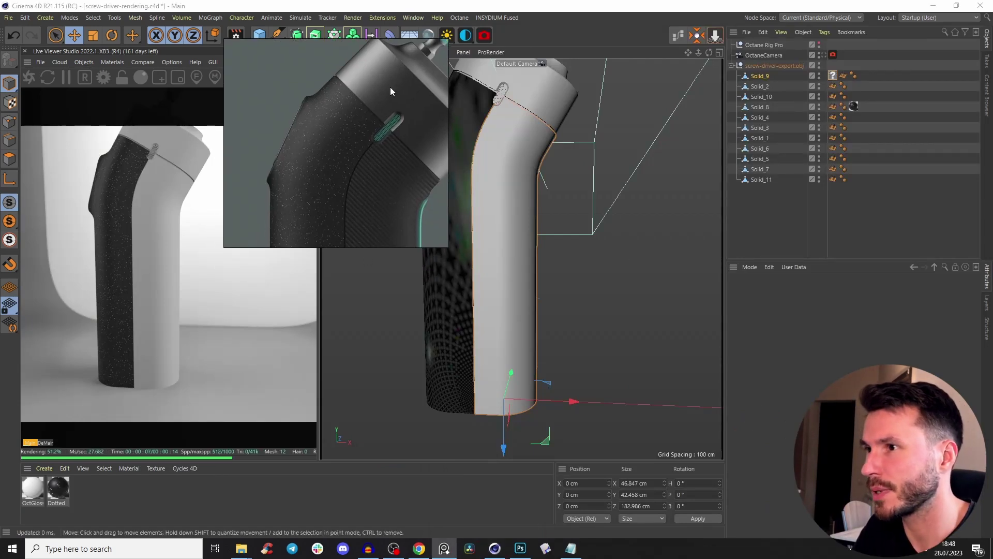
pyautogui.scroll(1, 205, 303)
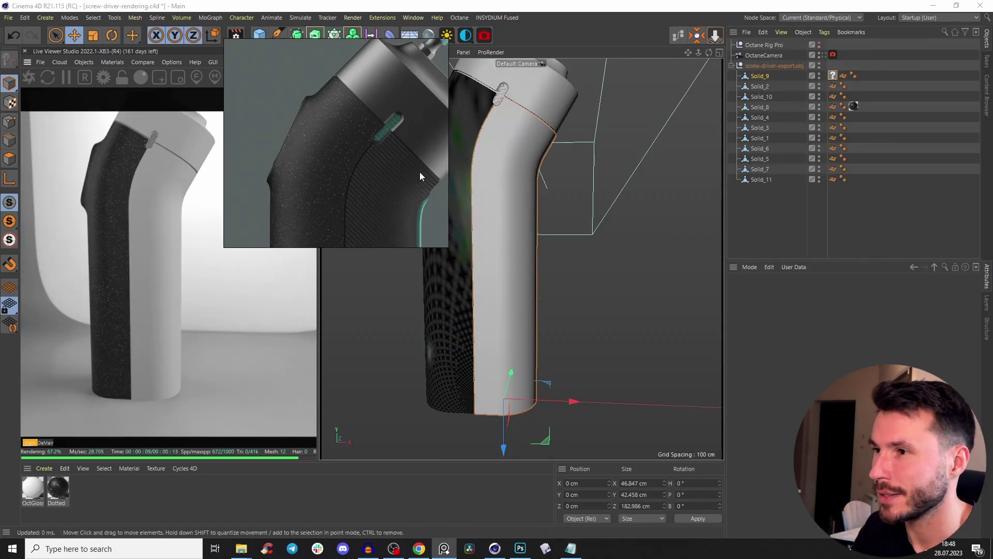
pyautogui.scroll(2, 418, 171)
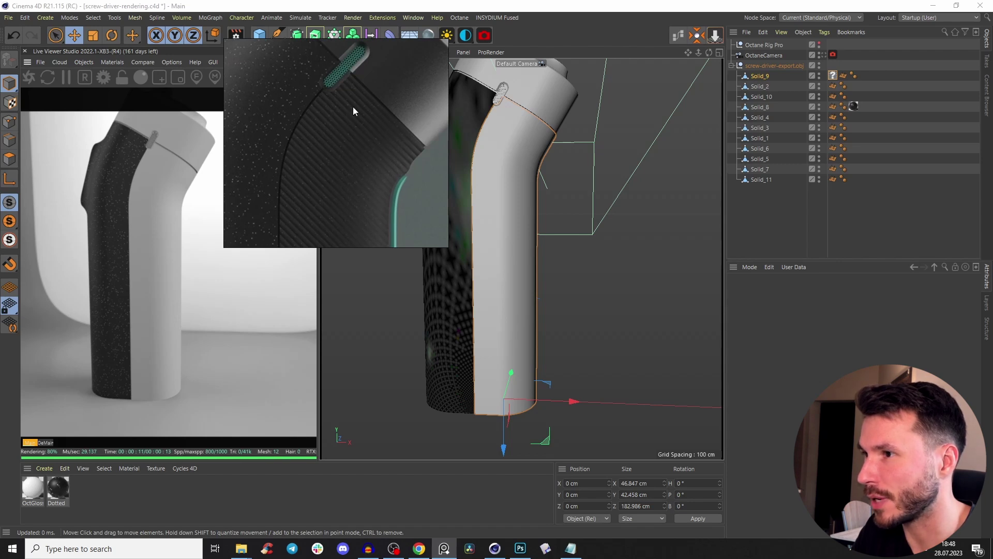
pyautogui.moveTo(340, 159); pyautogui.dragTo(346, 143, button='middle')
pyautogui.scroll(-2, 344, 142)
pyautogui.moveTo(344, 97); pyautogui.dragTo(337, 159, button='middle')
pyautogui.scroll(-1, 333, 179)
pyautogui.scroll(1, 341, 150)
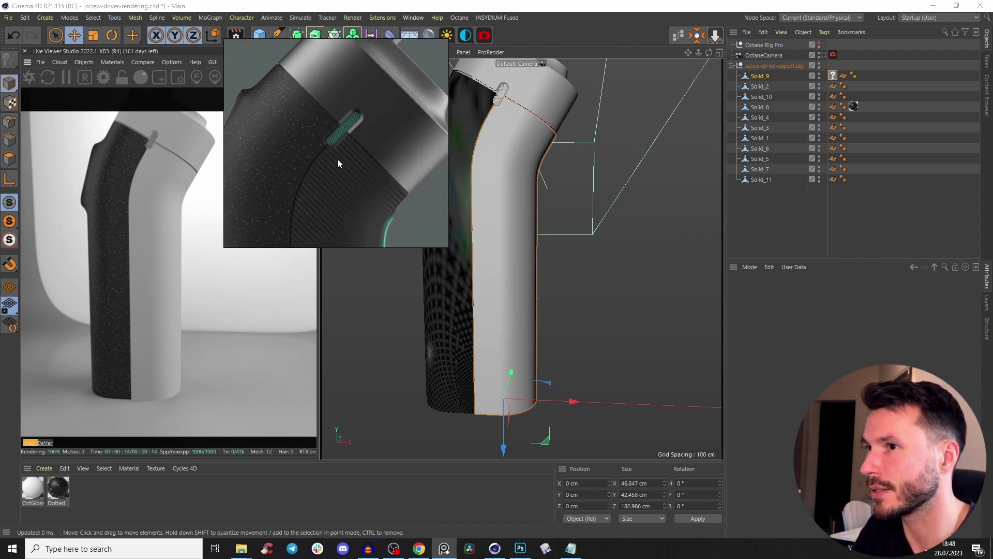
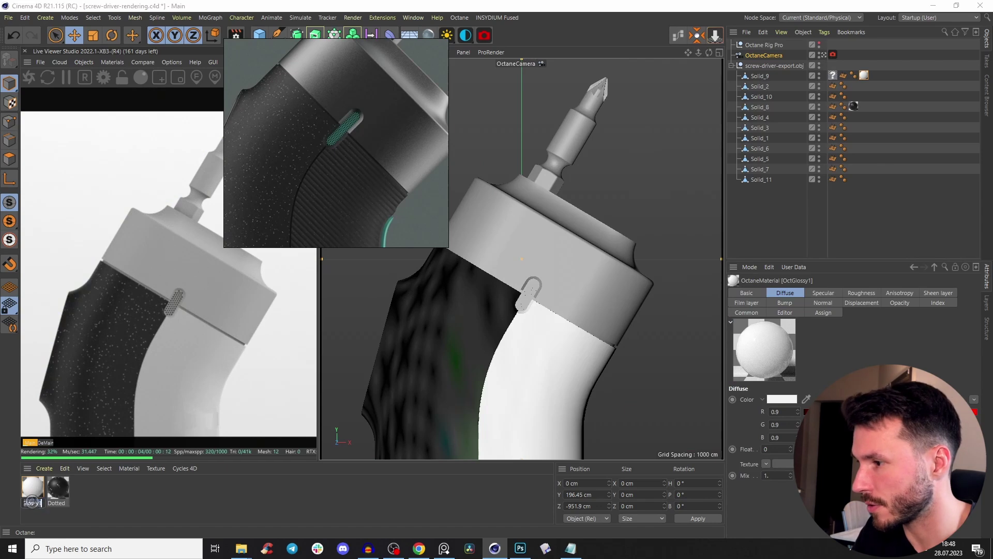
# Step: Rename the white glossy material as grip and open it in the node editor
pyautogui.write('grip')
pyautogui.press('Return')
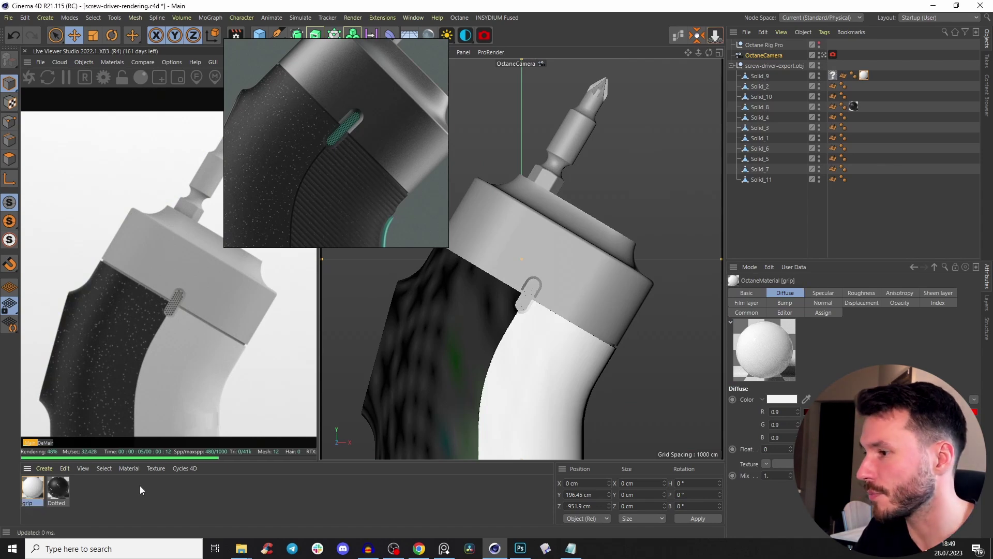
pyautogui.click(678, 35)
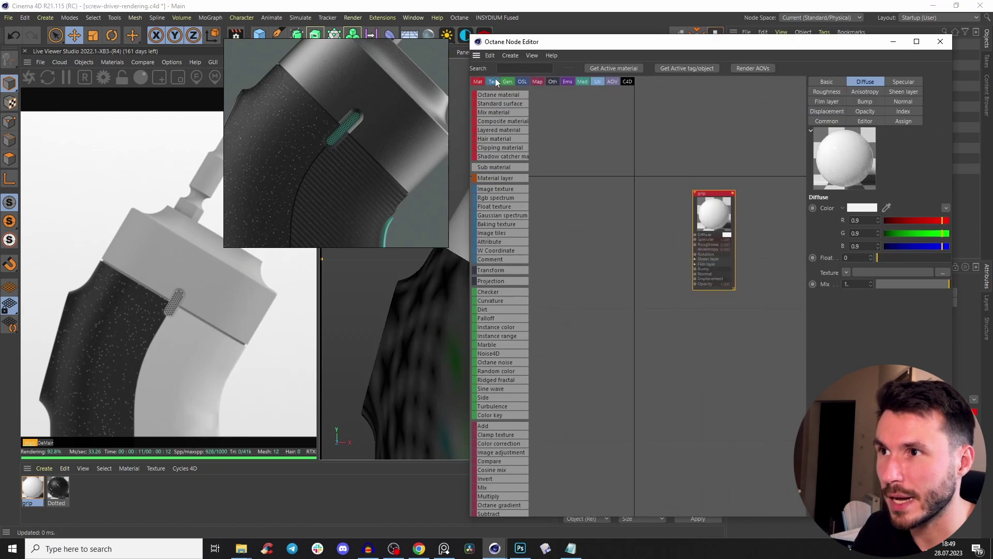
# Step: Add a Gradient shader and connect it to the grip material's Bump input
pyautogui.click(500, 69)
pyautogui.write('gradi')
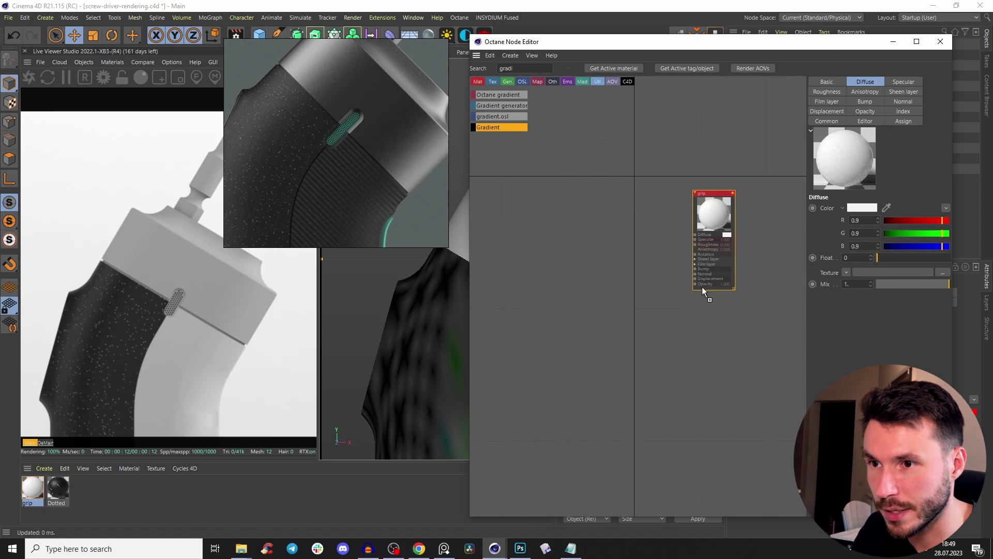
pyautogui.moveTo(696, 269); pyautogui.dragTo(696, 270)
pyautogui.scroll(3, 663, 254)
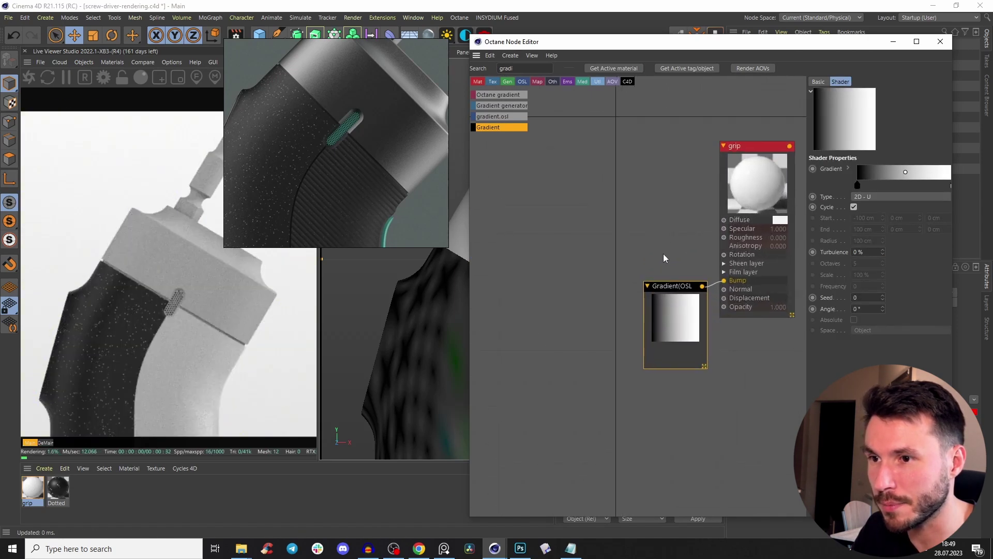
# Step: Solo the Gradient node in the render and set its Type to 3D - Linear
pyautogui.rightClick(653, 298)
pyautogui.click(667, 298)
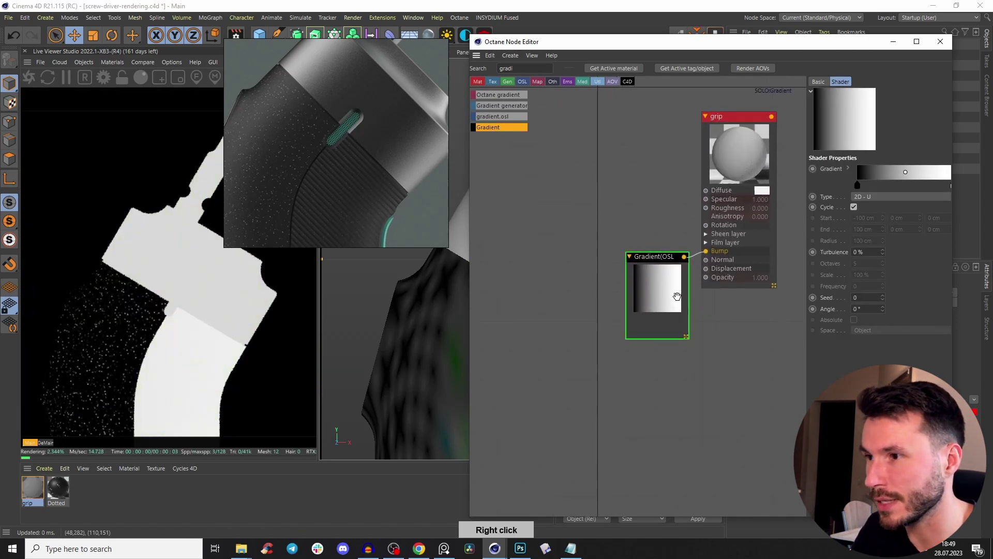
pyautogui.click(872, 198)
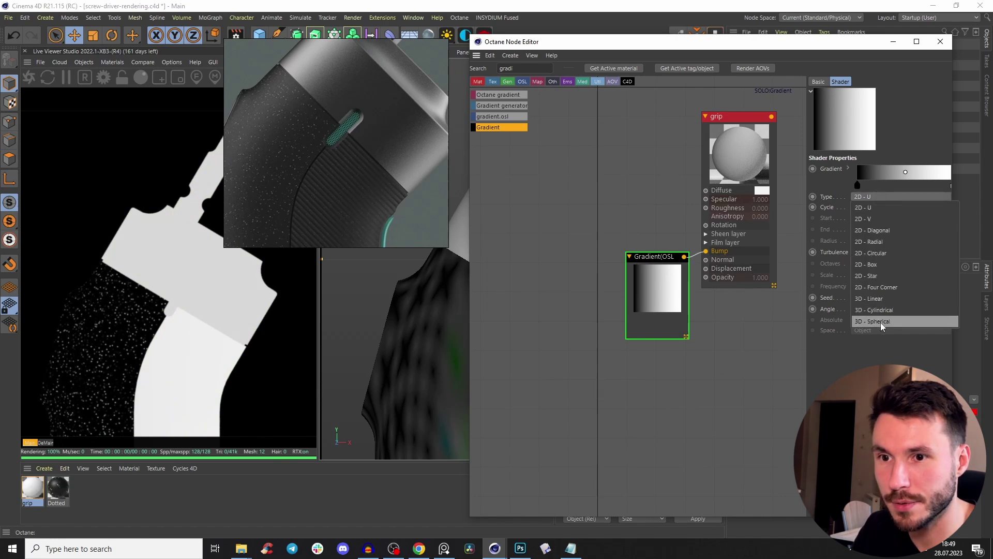
pyautogui.click(880, 301)
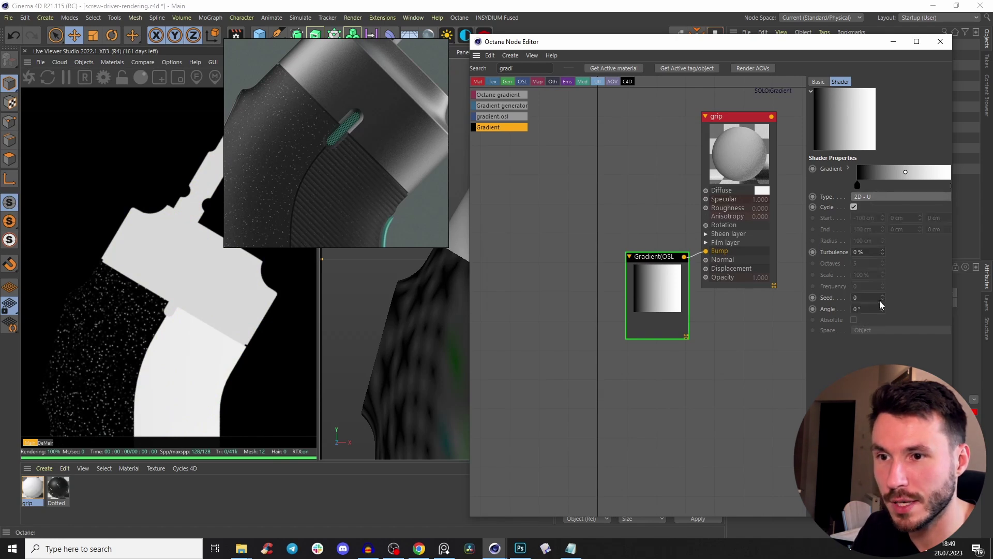
# Step: Double the gradient's knots repeatedly until the grip is covered with narrow, evenly spaced stripes
pyautogui.rightClick(876, 167)
pyautogui.click(900, 189)
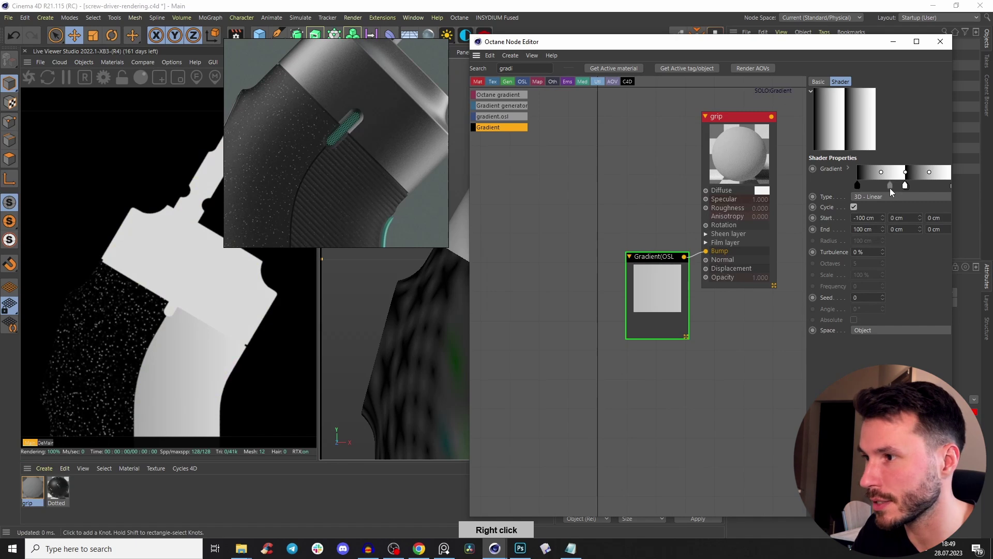
pyautogui.rightClick(885, 176)
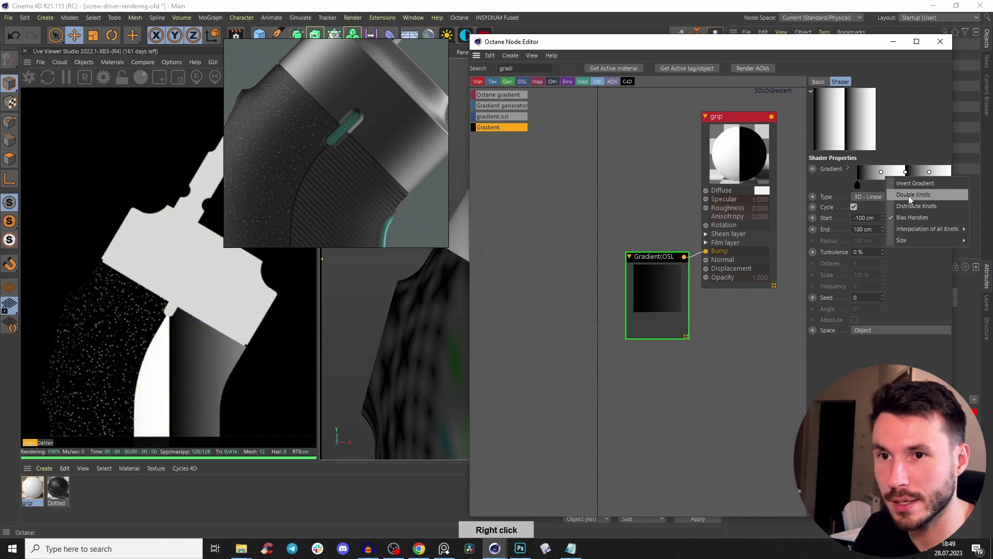
pyautogui.click(910, 198)
pyautogui.rightClick(894, 180)
pyautogui.click(913, 195)
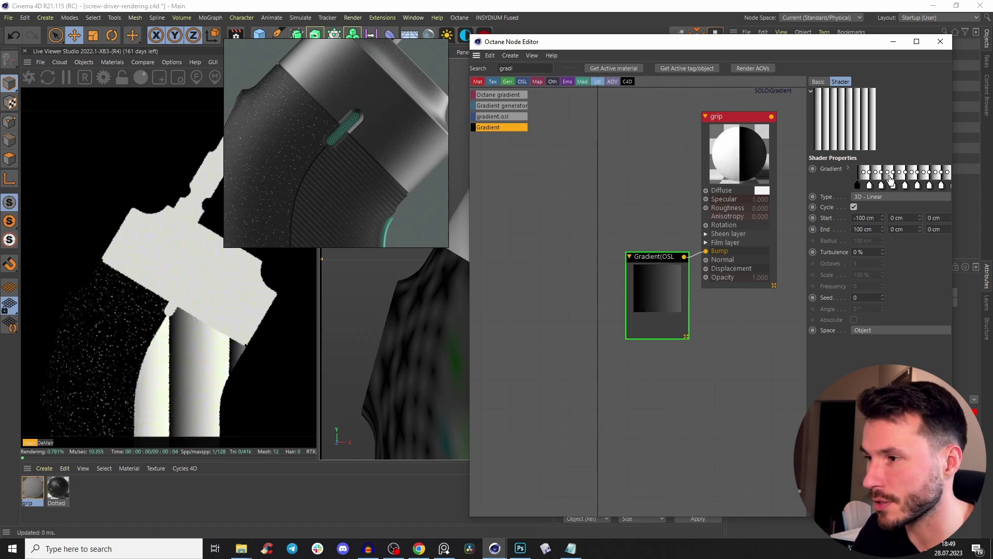
pyautogui.rightClick(891, 180)
pyautogui.click(913, 196)
pyautogui.rightClick(889, 179)
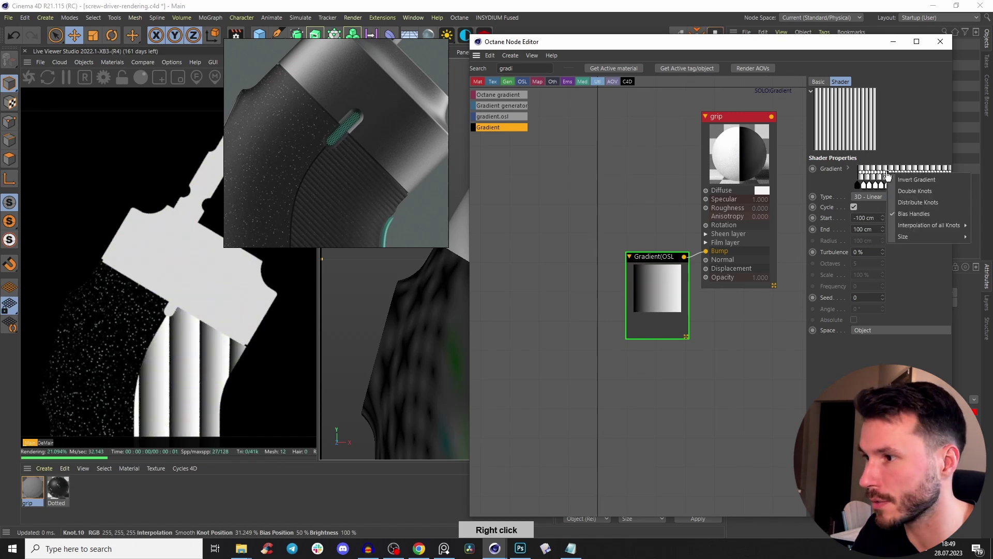
pyautogui.click(909, 194)
pyautogui.rightClick(904, 179)
pyautogui.click(910, 197)
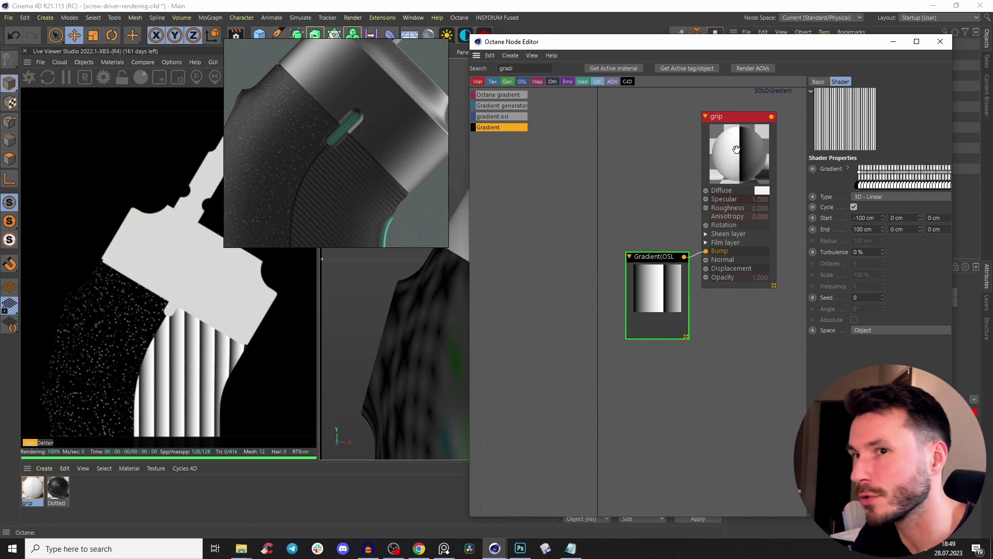
pyautogui.rightClick(880, 173)
pyautogui.click(897, 190)
pyautogui.rightClick(889, 174)
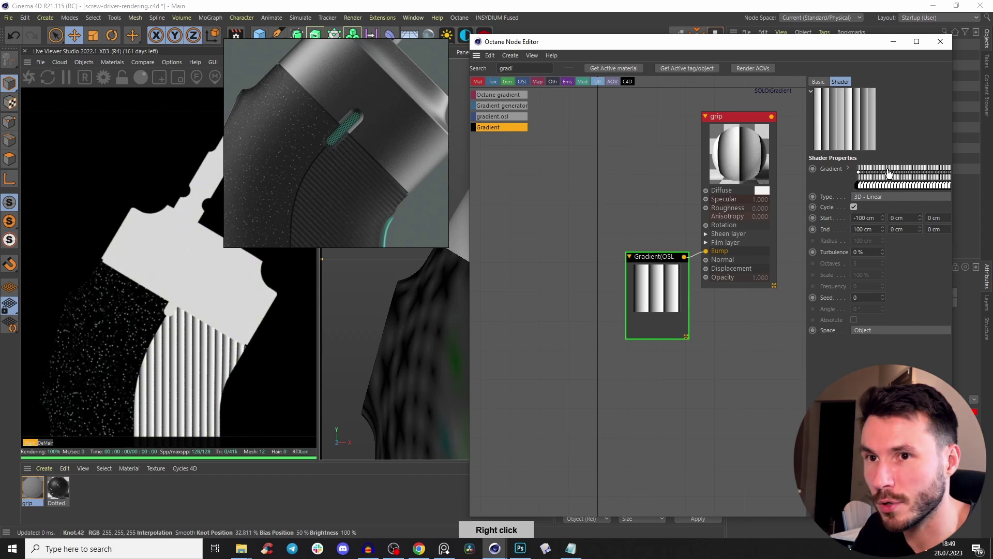
pyautogui.rightClick(889, 172)
pyautogui.click(904, 192)
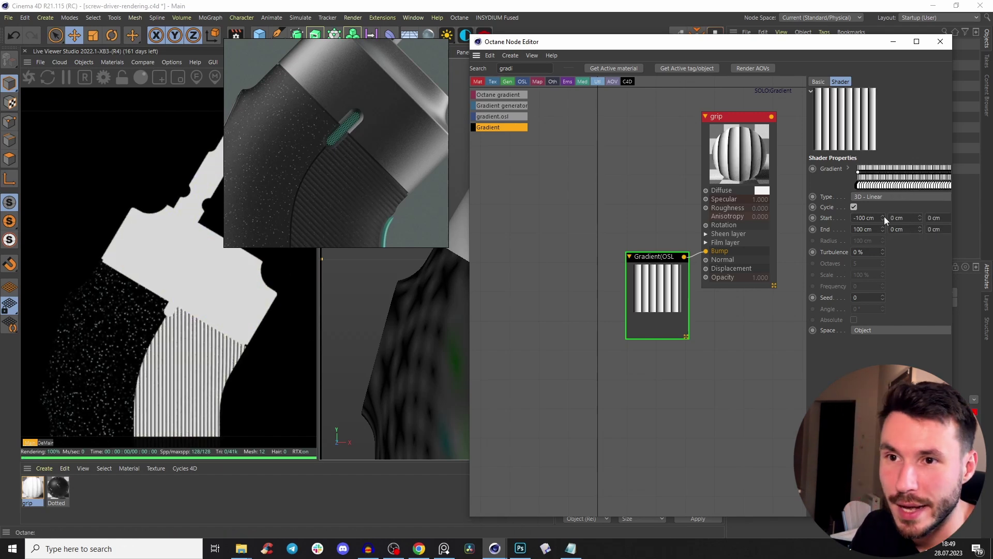
# Step: Try the 3D - Spherical type on the grip's Gradient node
pyautogui.click(870, 198)
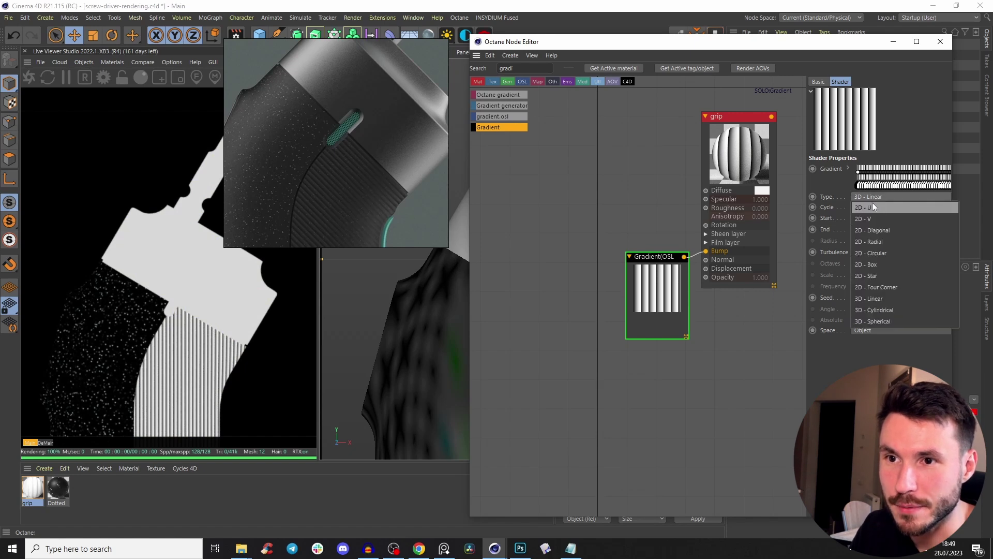
pyautogui.moveTo(663, 257); pyautogui.dragTo(633, 218)
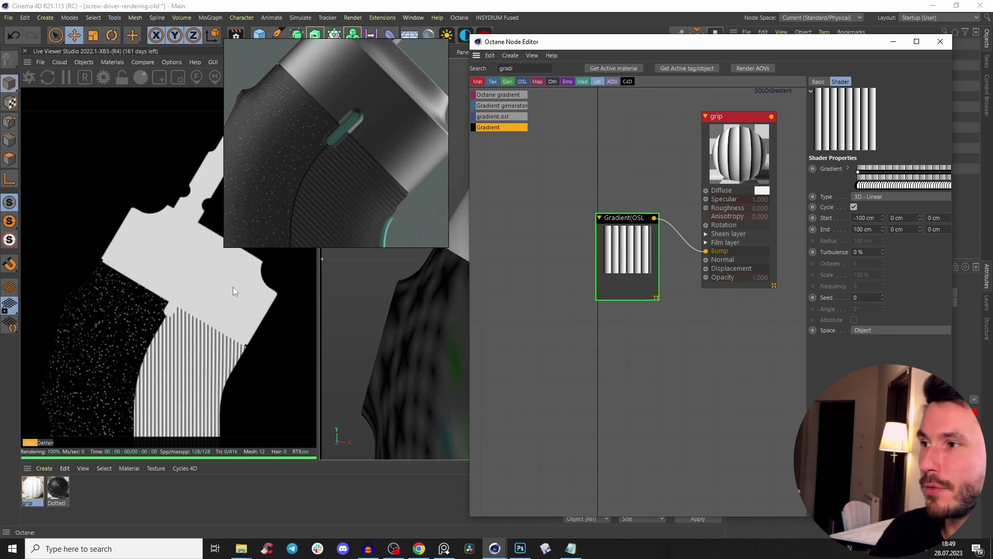
pyautogui.click(858, 197)
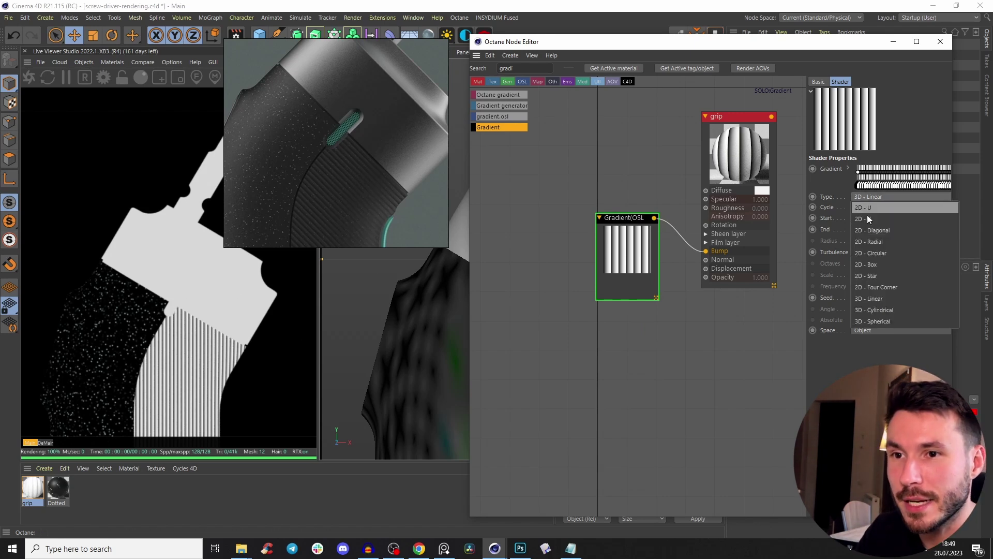
pyautogui.click(871, 322)
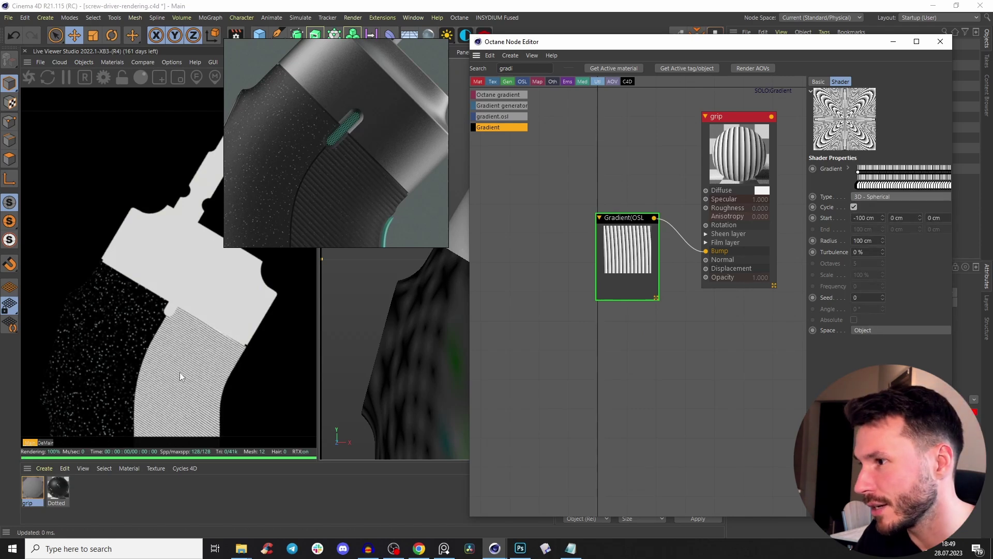
# Step: Undo the type change and the last knot doubling, and set the gradient's Type to 3D - Spherical
pyautogui.hotkey('ctrl', 'z')
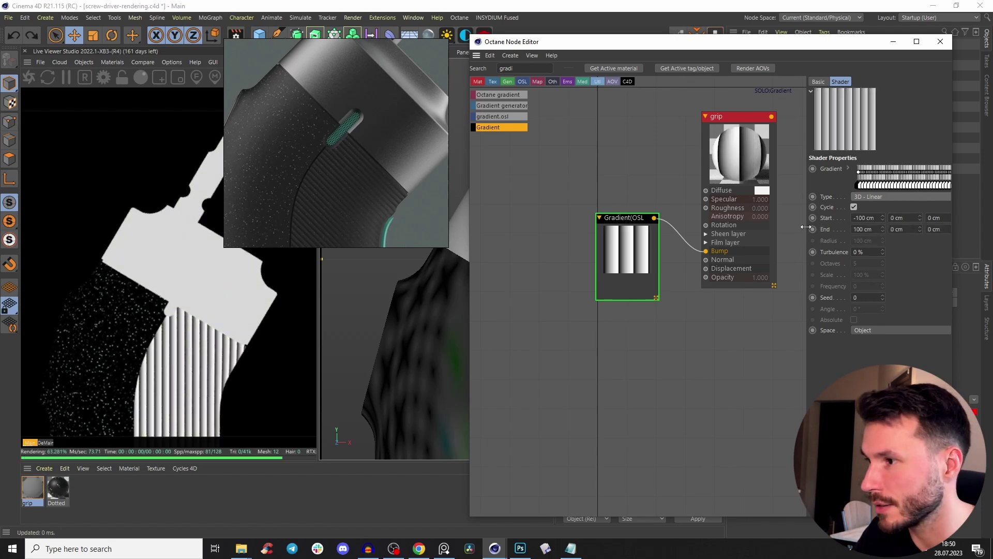
pyautogui.click(867, 196)
pyautogui.click(875, 326)
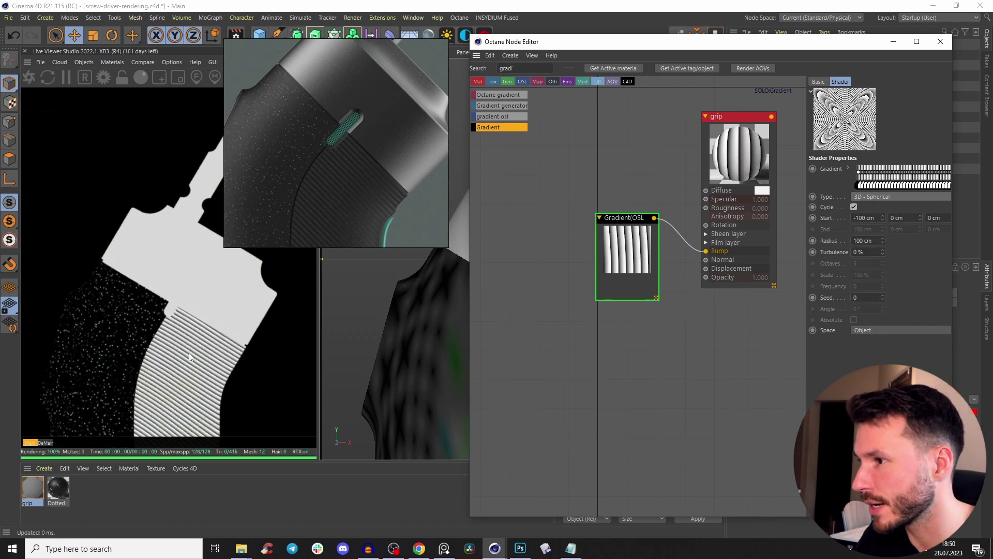
# Step: Restart the full live render without the Gradient solo and check the ribbed grip in the default camera before returning to OctaneCamera
pyautogui.click(30, 79)
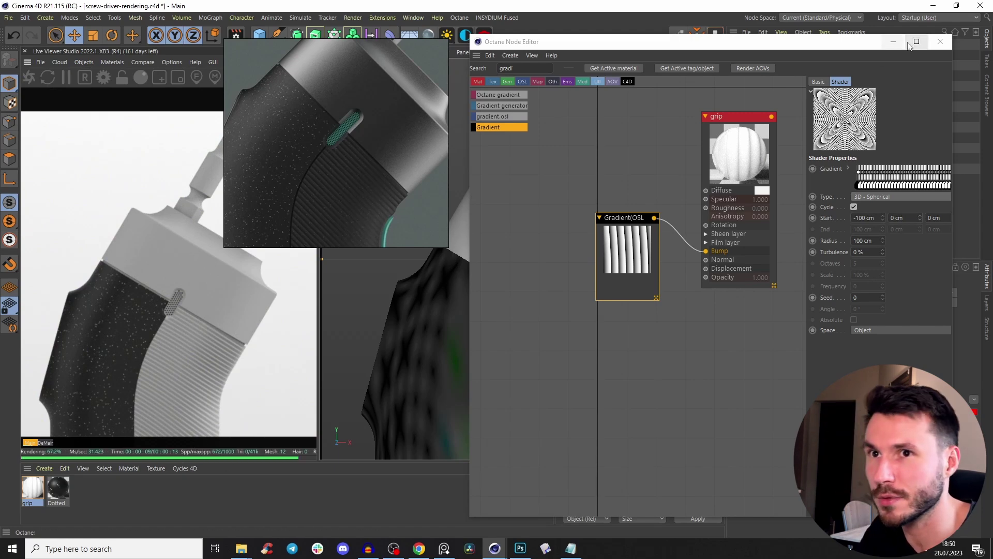
pyautogui.click(940, 41)
pyautogui.click(823, 54)
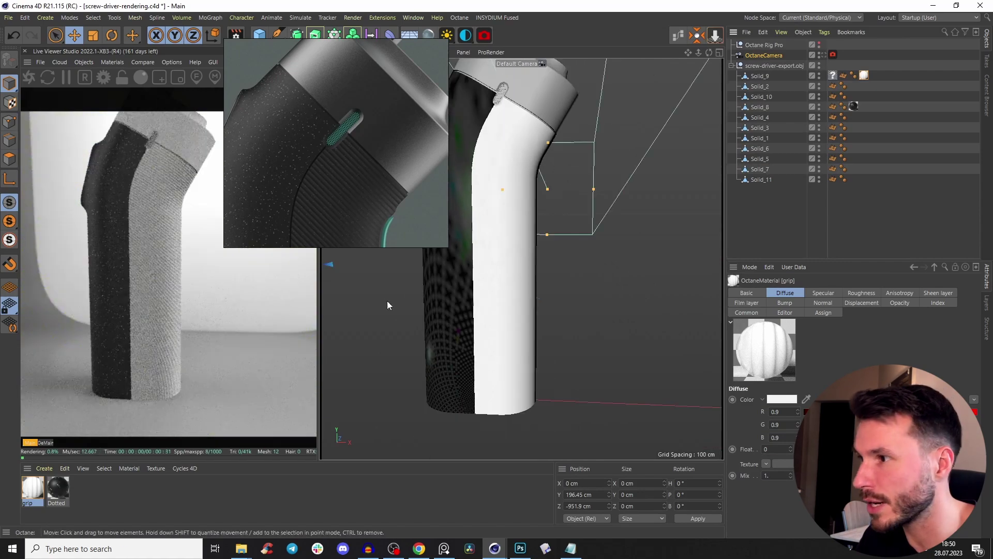
pyautogui.click(823, 55)
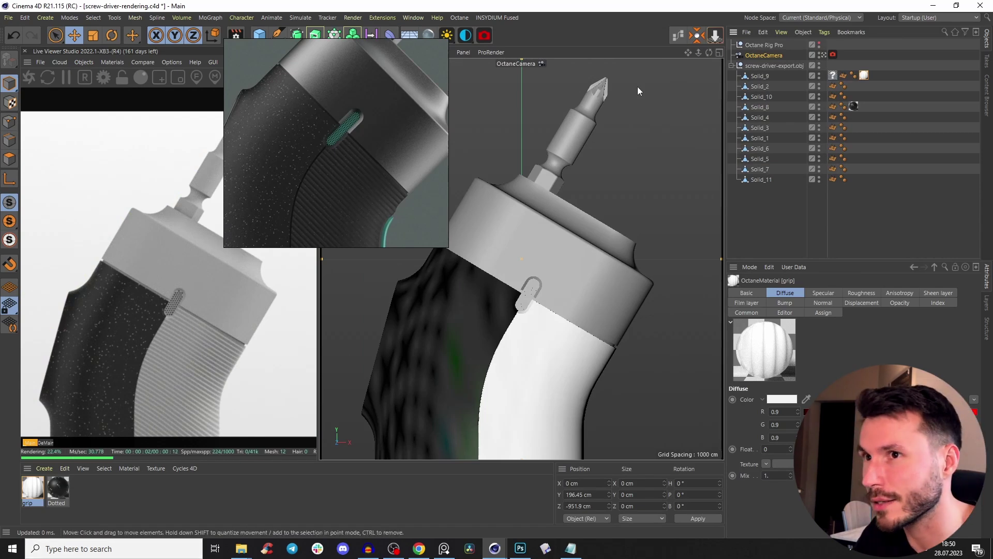
# Step: Reopen the grip material's node graph, select its Gradient node, and check the reference thumbnails in Photoshop before returning to Cinema 4D
pyautogui.click(677, 35)
pyautogui.click(662, 147)
pyautogui.scroll(-4, 660, 149)
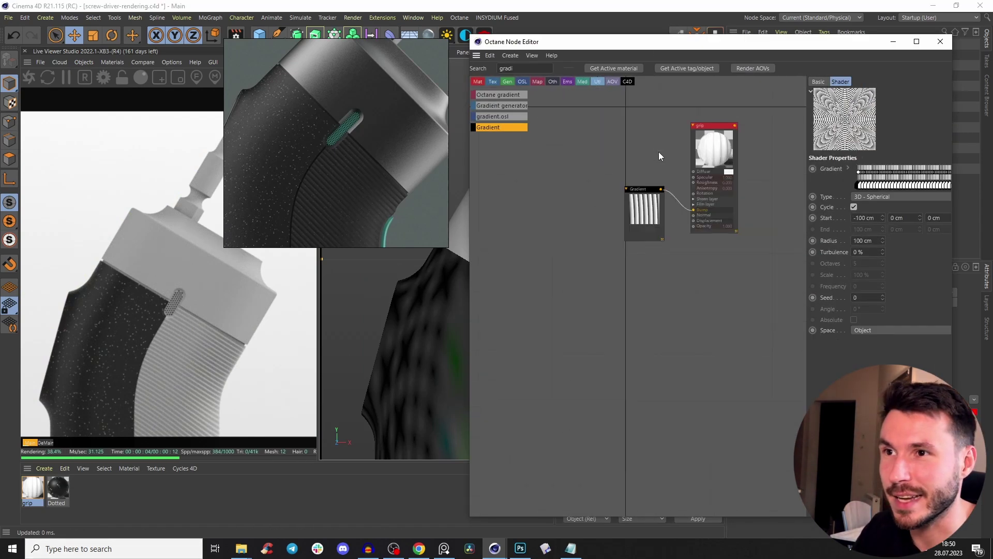
pyautogui.scroll(4, 653, 155)
pyautogui.scroll(2, 629, 197)
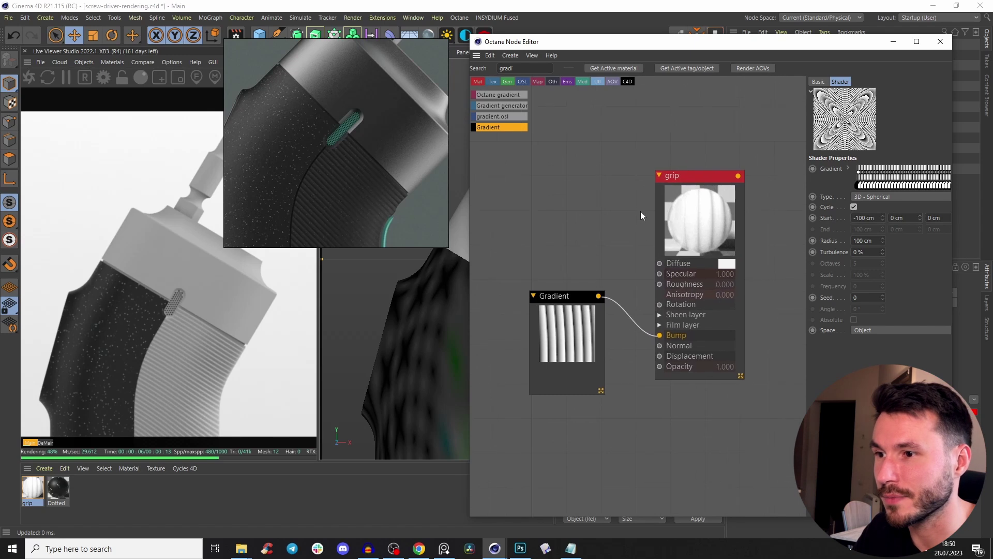
pyautogui.click(550, 306)
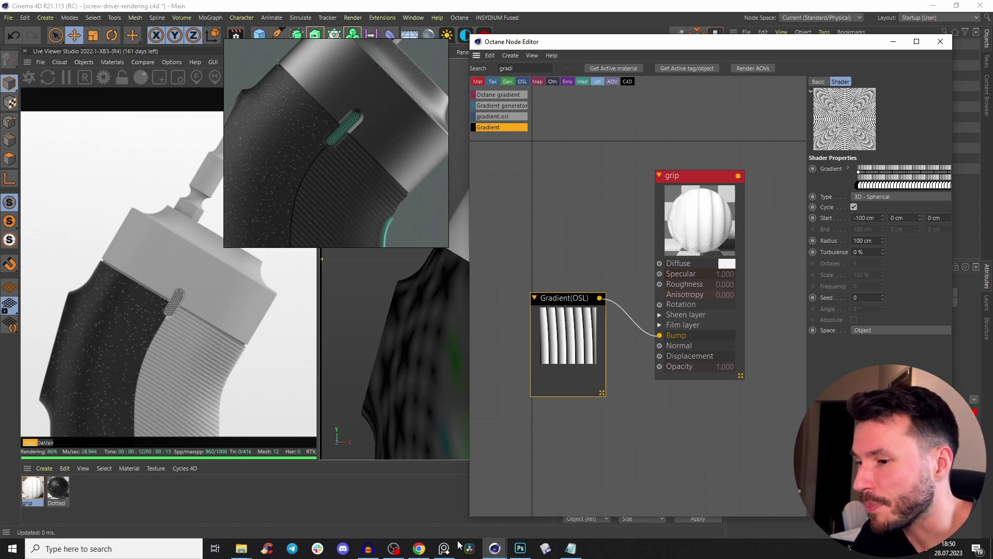
pyautogui.click(520, 548)
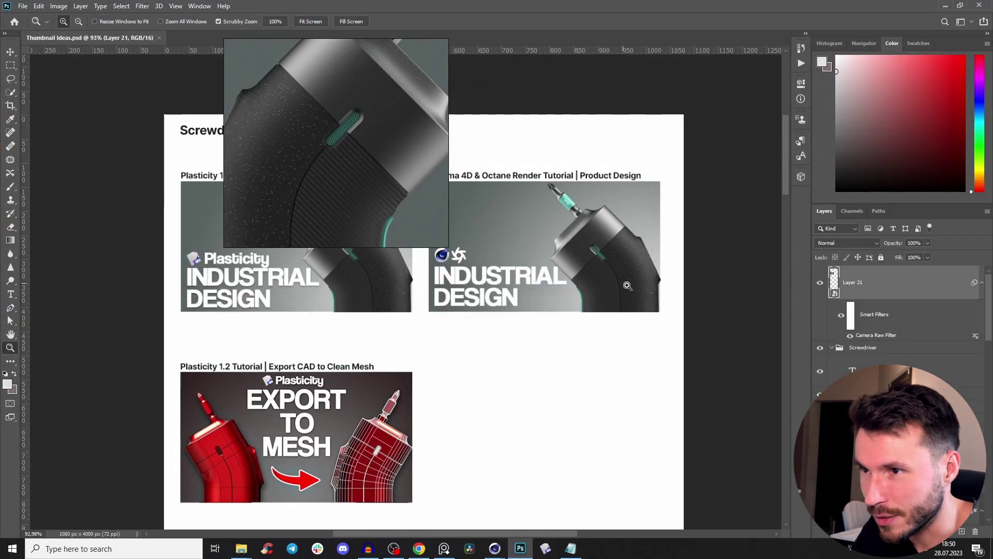
pyautogui.click(945, 6)
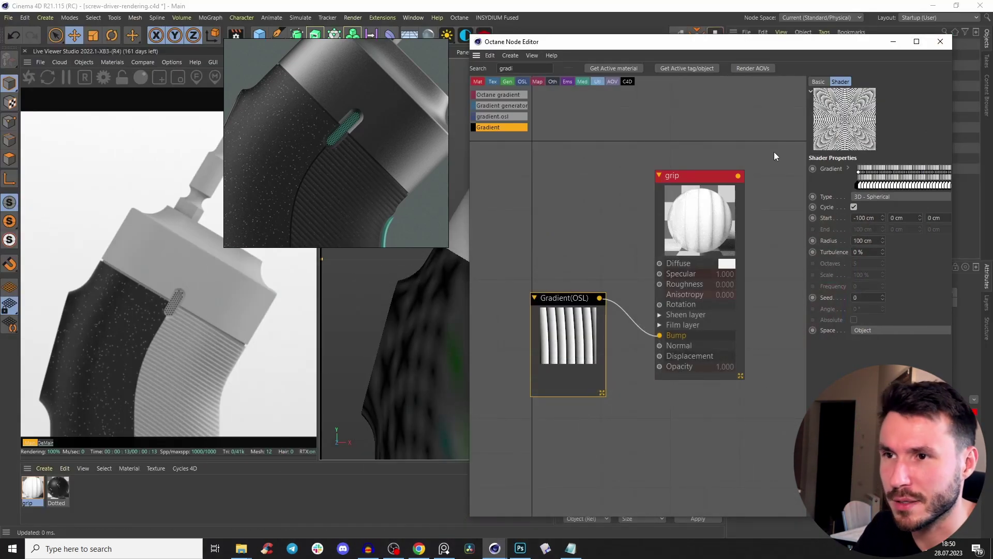
# Step: Clear the node search filter so that all Octane node types are listed
pyautogui.scroll(-3, 616, 167)
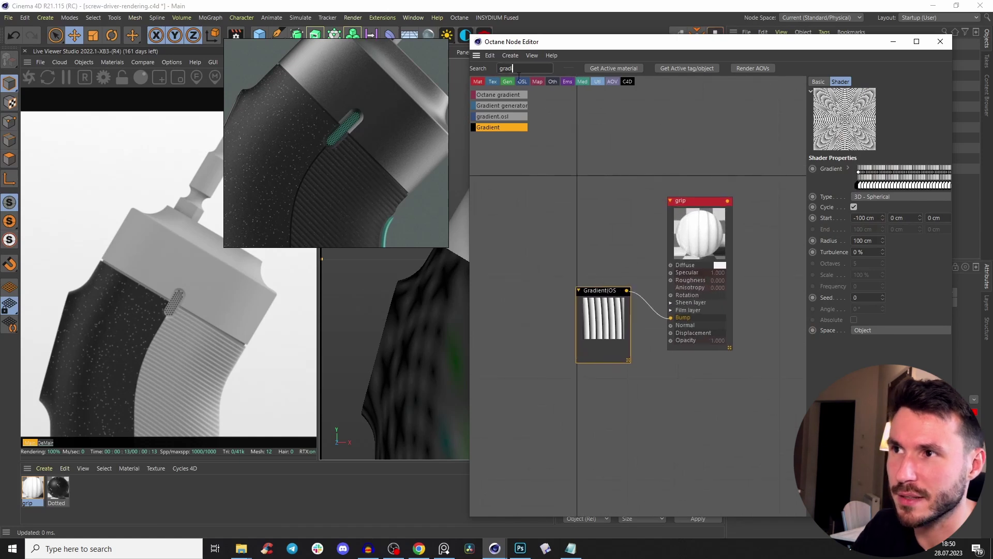
pyautogui.press('BackSpace')
pyautogui.press('BackSpace')
pyautogui.press('BackSpace')
pyautogui.press('BackSpace')
pyautogui.press('BackSpace')
# Step: Darken the grip material's Diffuse color to about 0.055 in R, G and B, and raise its Roughness float for a matte finish
pyautogui.scroll(-2, 606, 171)
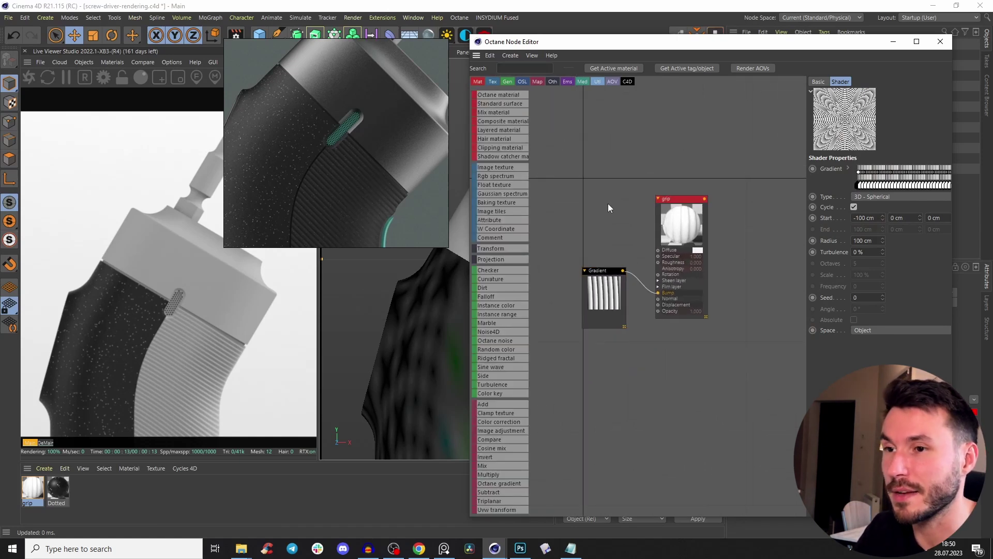
pyautogui.click(688, 228)
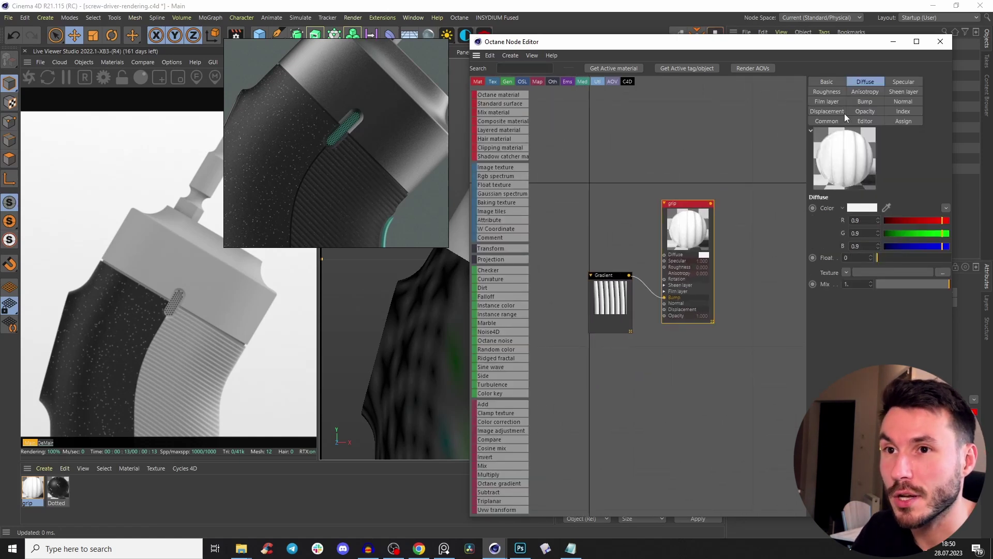
pyautogui.click(856, 210)
pyautogui.click(837, 227)
pyautogui.click(841, 245)
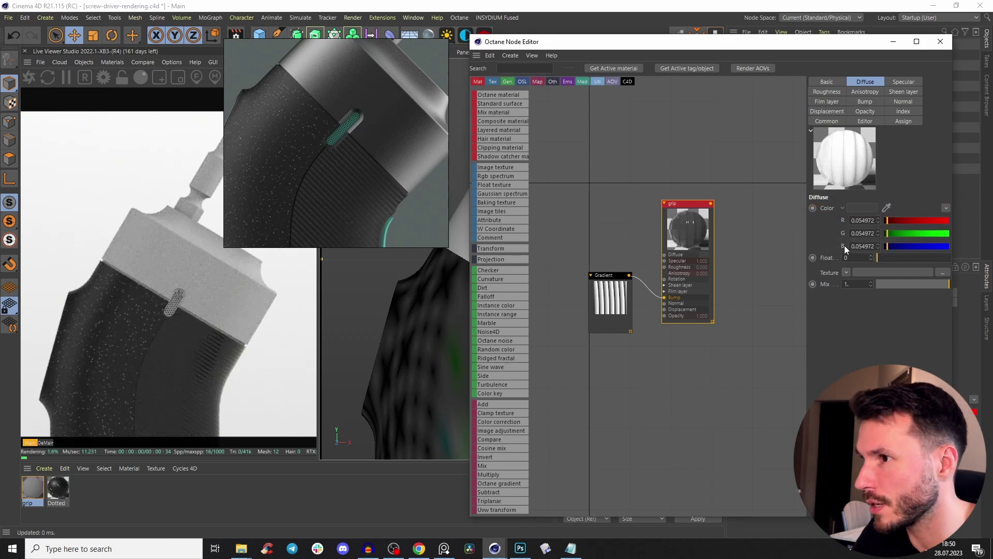
pyautogui.click(826, 92)
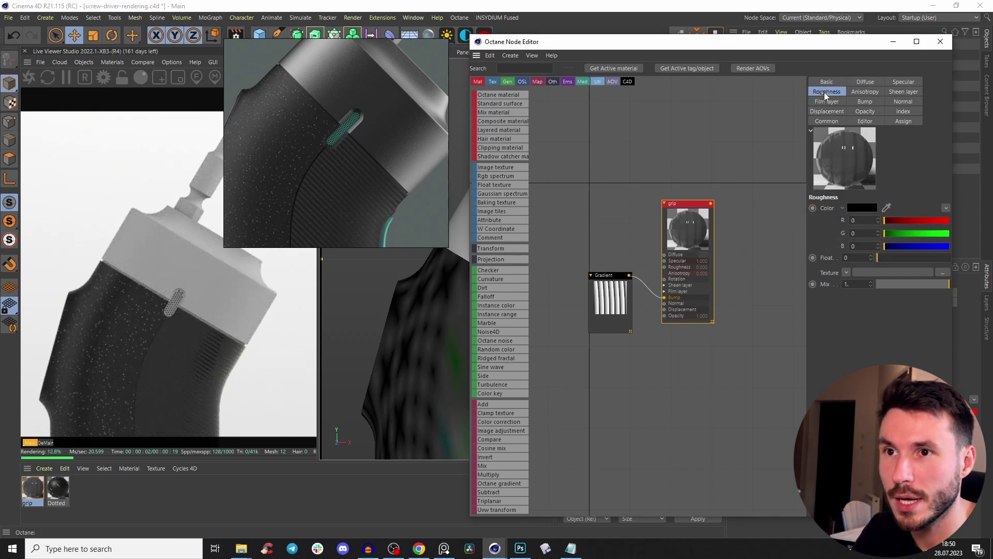
pyautogui.moveTo(890, 256); pyautogui.dragTo(918, 257)
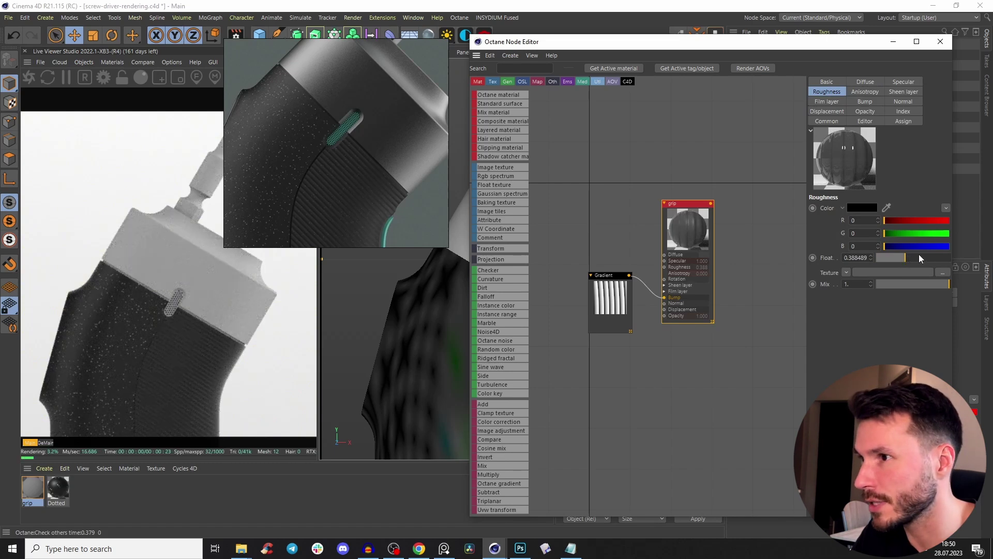
# Step: Brighten the grip's Diffuse color to a V of 38%, and fine-tune it in the color picker to a dark grey
pyautogui.click(865, 82)
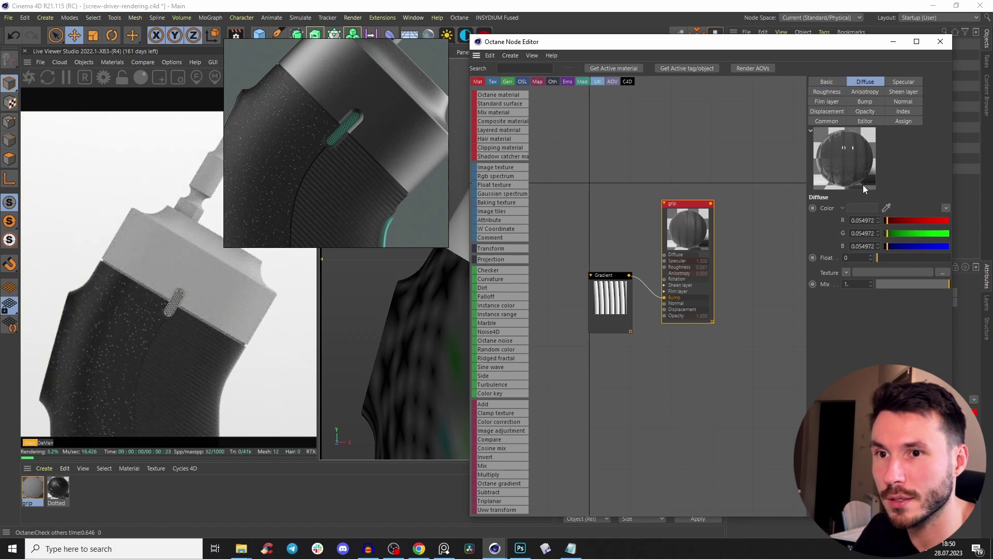
pyautogui.click(862, 208)
pyautogui.click(870, 229)
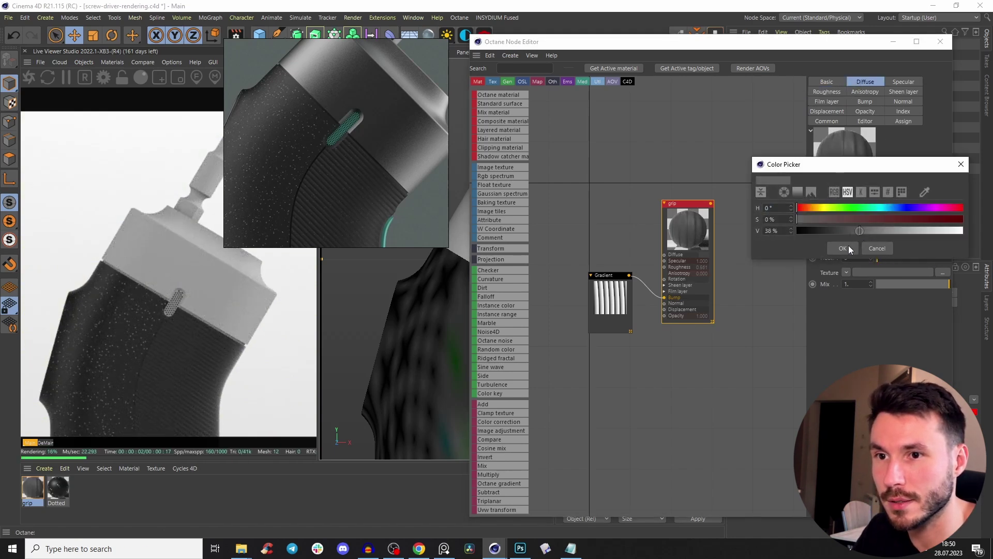
pyautogui.click(845, 247)
pyautogui.click(863, 209)
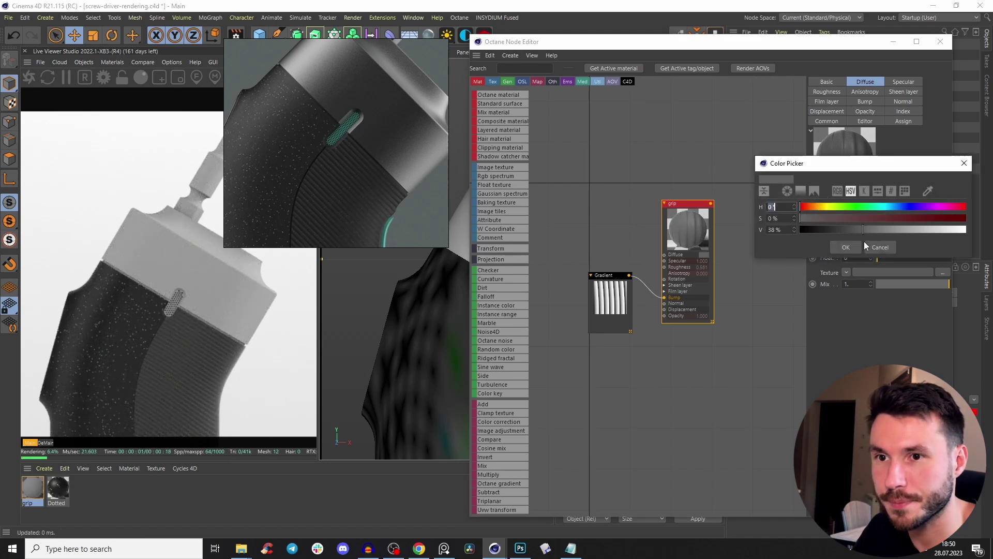
pyautogui.click(847, 241)
pyautogui.click(839, 249)
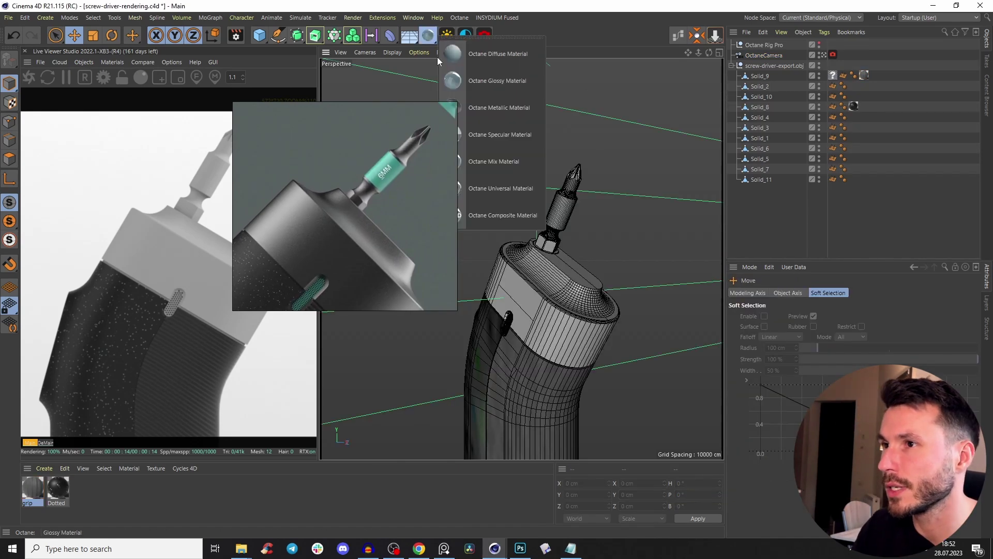
# Step: Create an Octane Metallic Material and apply it to the screwdriver's upper housing, Solid_10
pyautogui.click(488, 109)
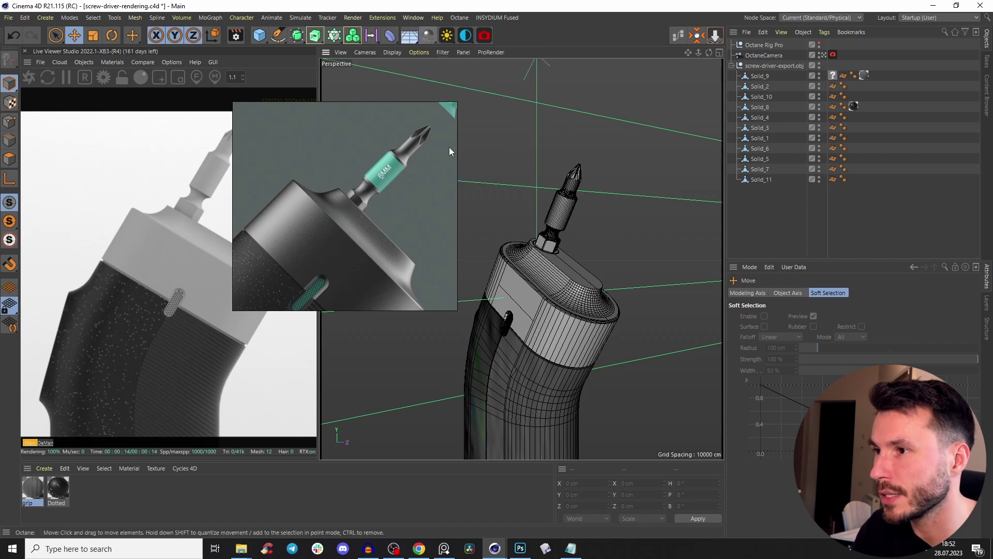
pyautogui.click(134, 510)
pyautogui.moveTo(171, 396); pyautogui.dragTo(552, 301)
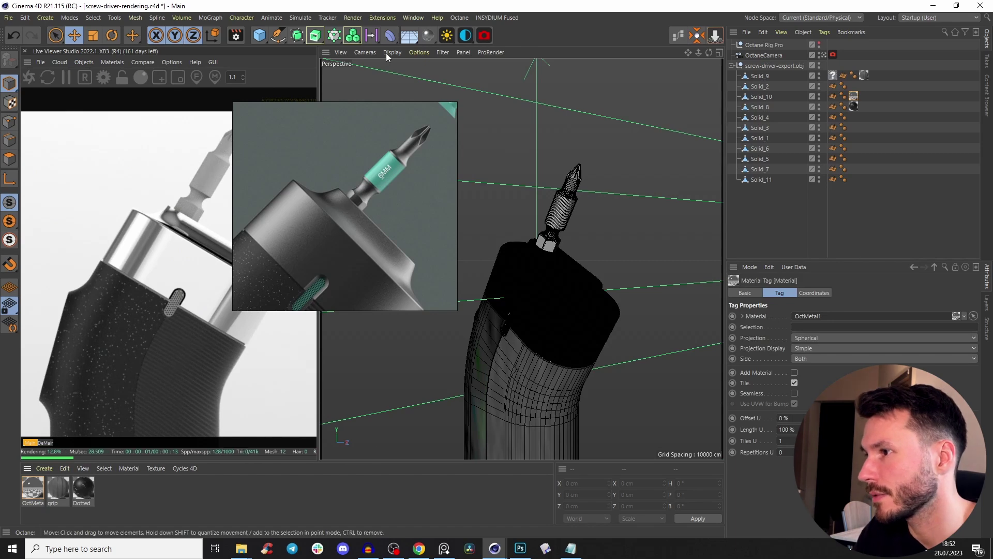
# Step: Load OctMetal1 into the Octane Node Editor and set its Roughness to about 0.22 and its Specular float to about 0.4
pyautogui.click(678, 36)
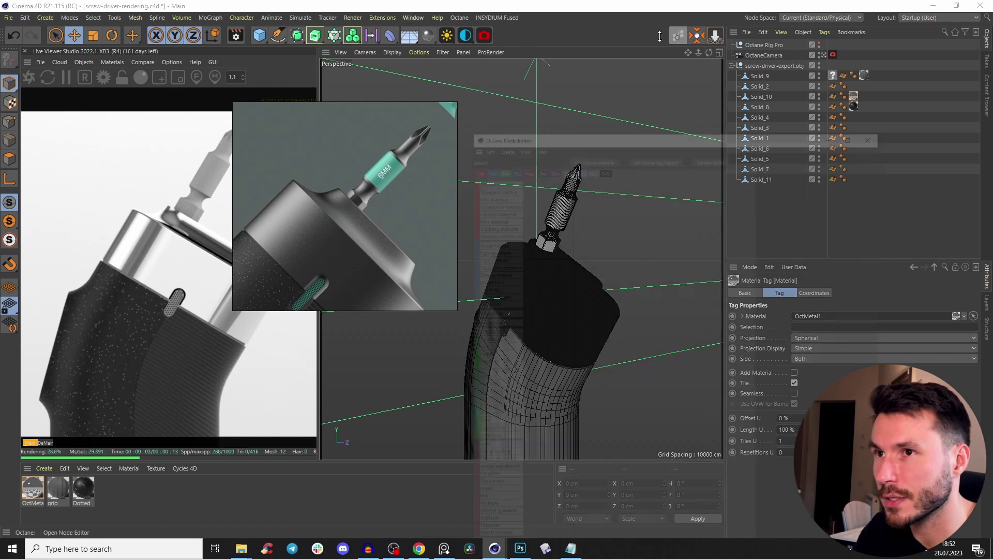
pyautogui.click(32, 492)
pyautogui.moveTo(633, 187); pyautogui.dragTo(719, 222)
pyautogui.click(866, 91)
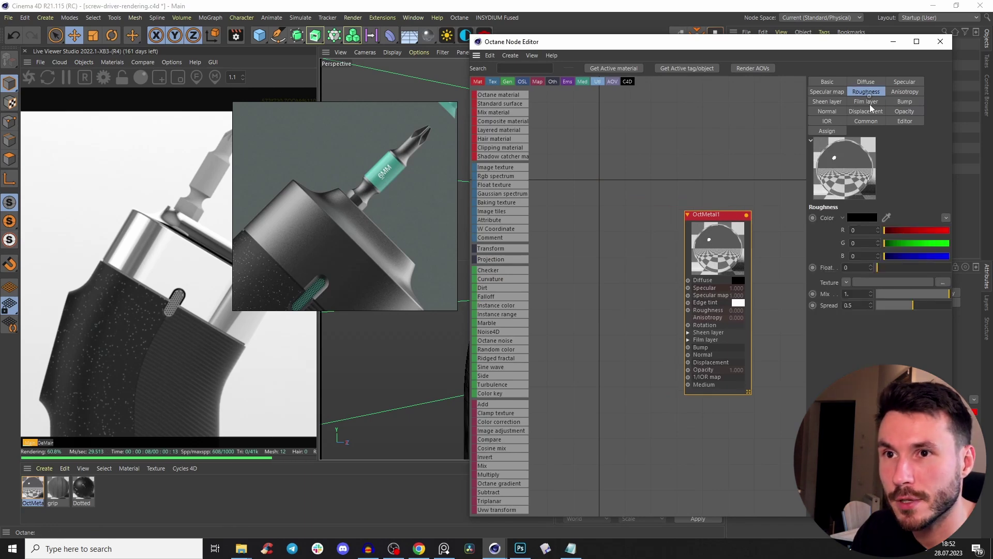
pyautogui.click(892, 269)
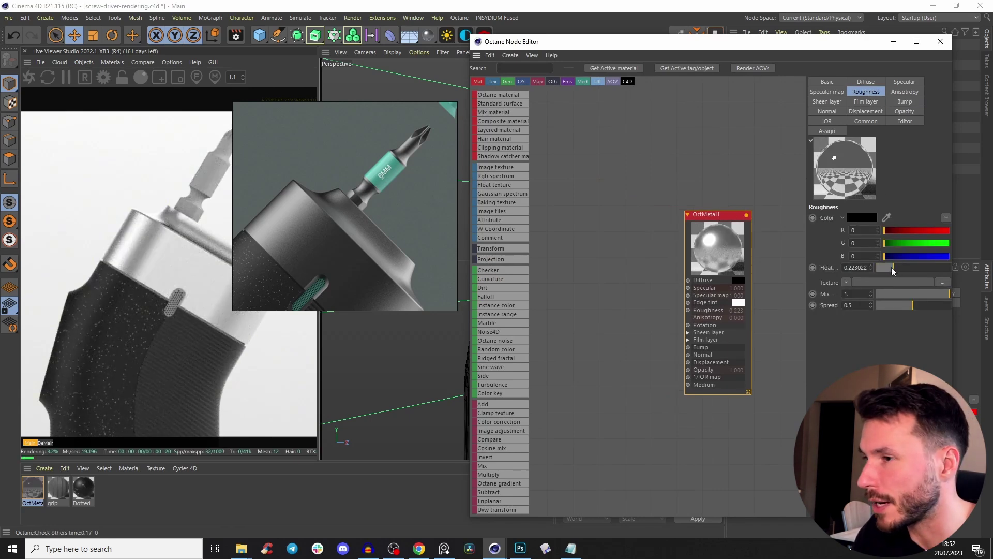
pyautogui.click(904, 81)
pyautogui.moveTo(938, 273); pyautogui.dragTo(909, 273)
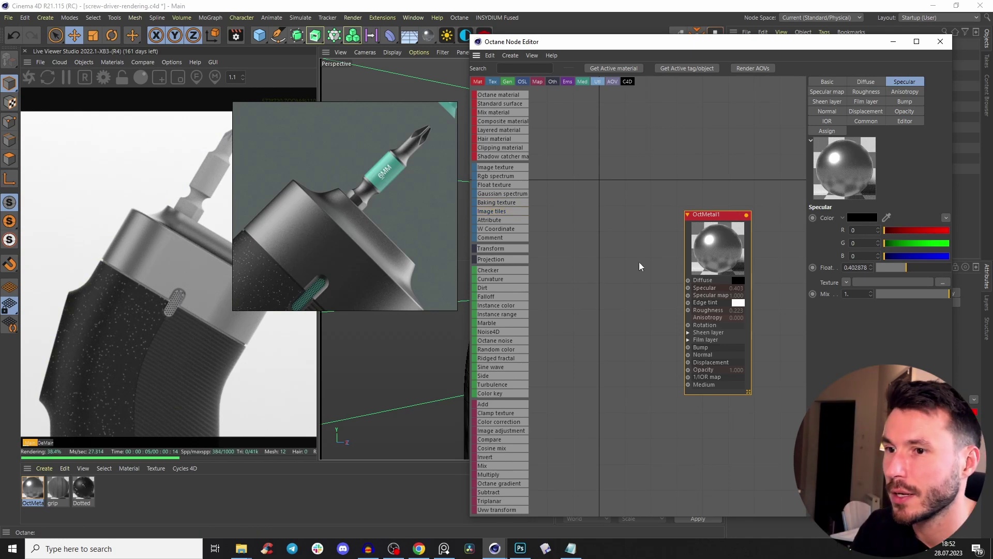
# Step: Lock the Live Viewer resolution, enlarge the metal housing, and define a render region over its upper part with the reference image moved aside
pyautogui.scroll(-3, 640, 267)
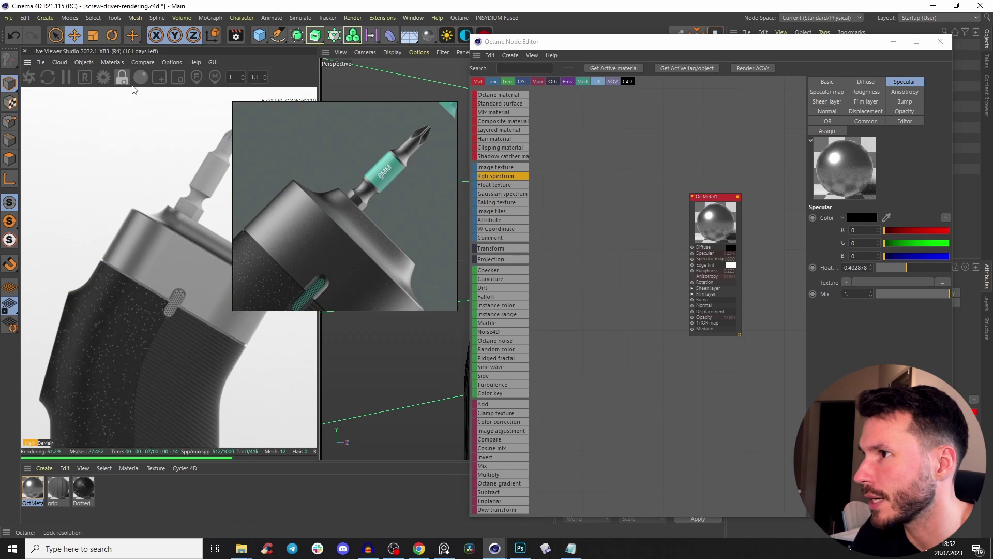
pyautogui.moveTo(70, 243); pyautogui.dragTo(190, 310)
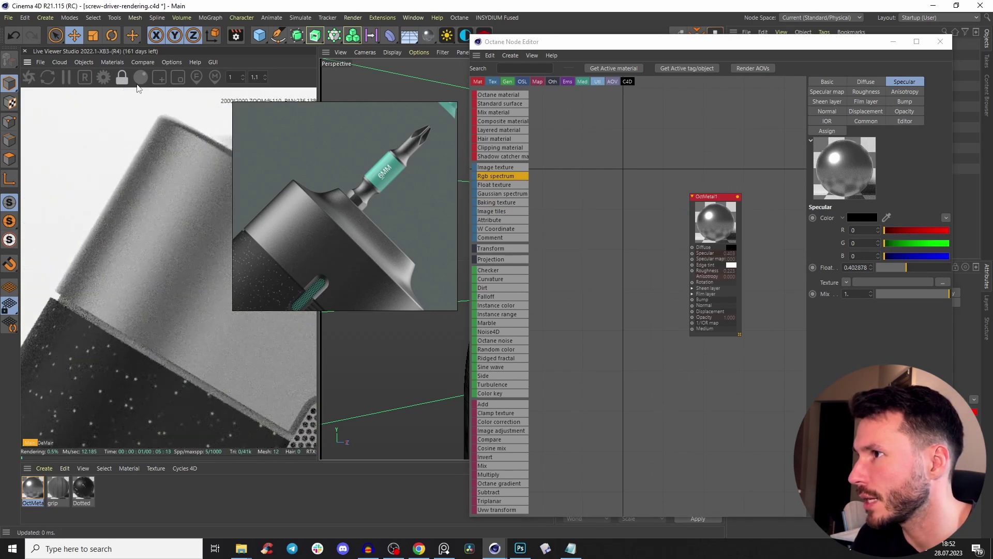
pyautogui.moveTo(260, 162); pyautogui.dragTo(349, 171, button='right')
pyautogui.click(159, 77)
pyautogui.moveTo(100, 121); pyautogui.dragTo(266, 268)
pyautogui.moveTo(472, 218); pyautogui.dragTo(405, 155, button='right')
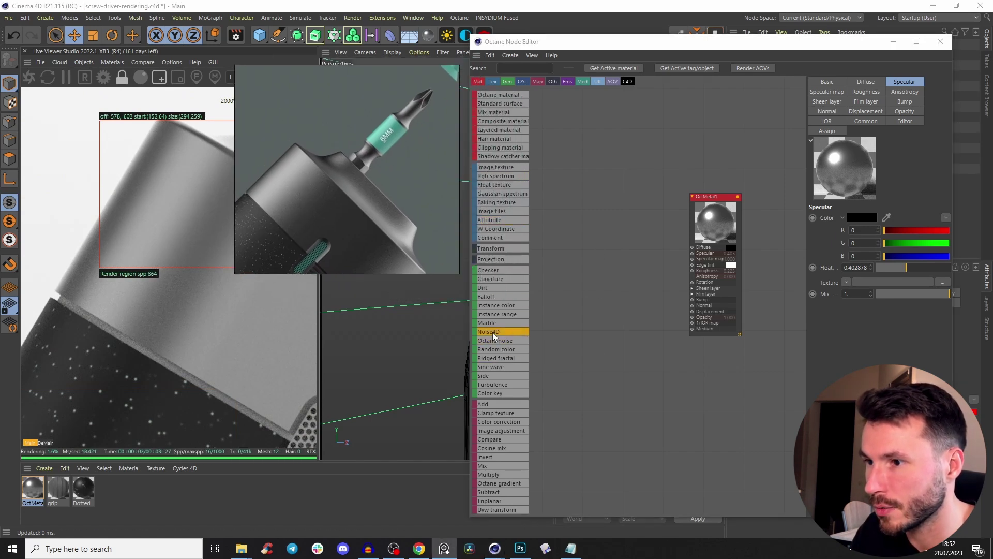
# Step: Add an Octane noise node to OctMetal1's Bump input and solo it in the render
pyautogui.moveTo(494, 343); pyautogui.dragTo(693, 300)
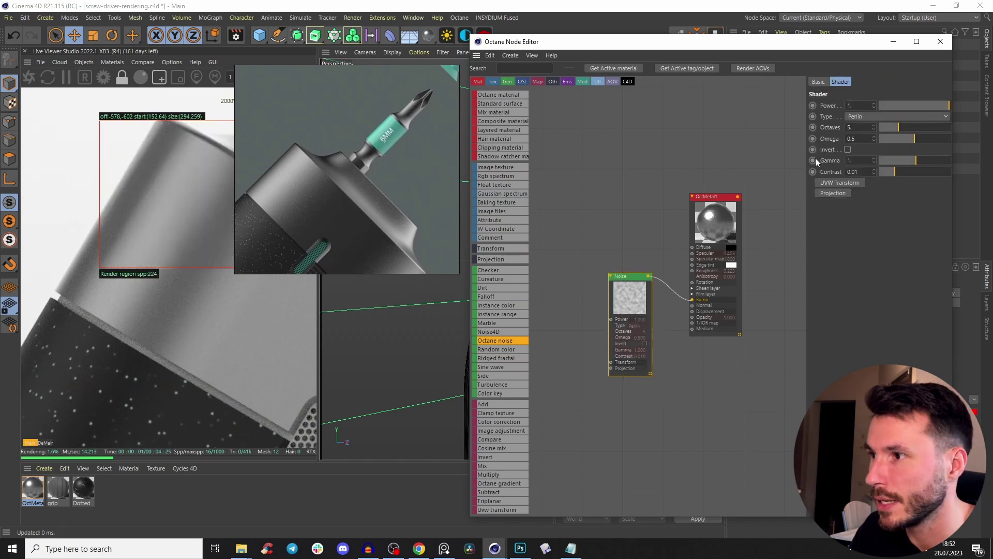
pyautogui.rightClick(633, 300)
pyautogui.click(654, 309)
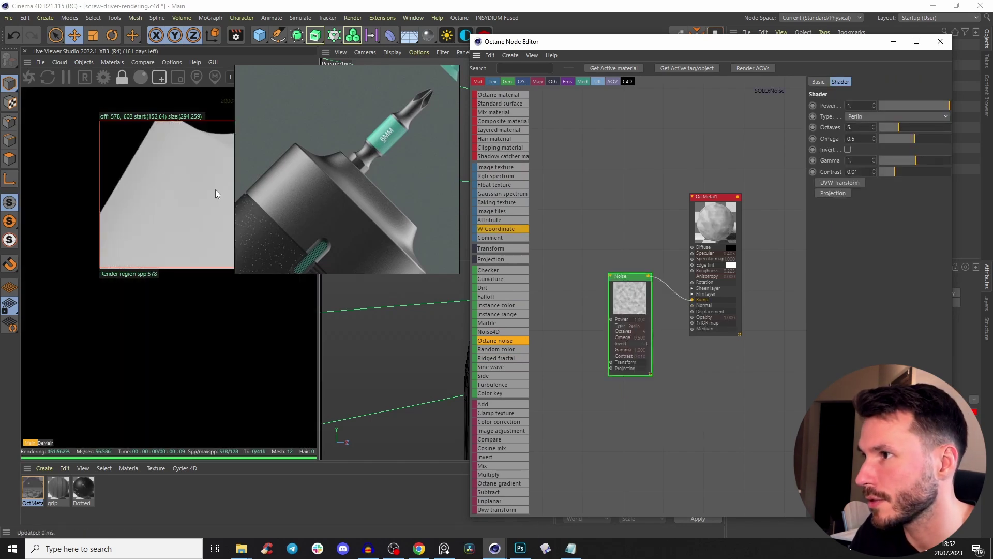
# Step: Connect Transform and Texture Projection nodes to the Noise node and set the texture projection to Box
pyautogui.click(614, 361)
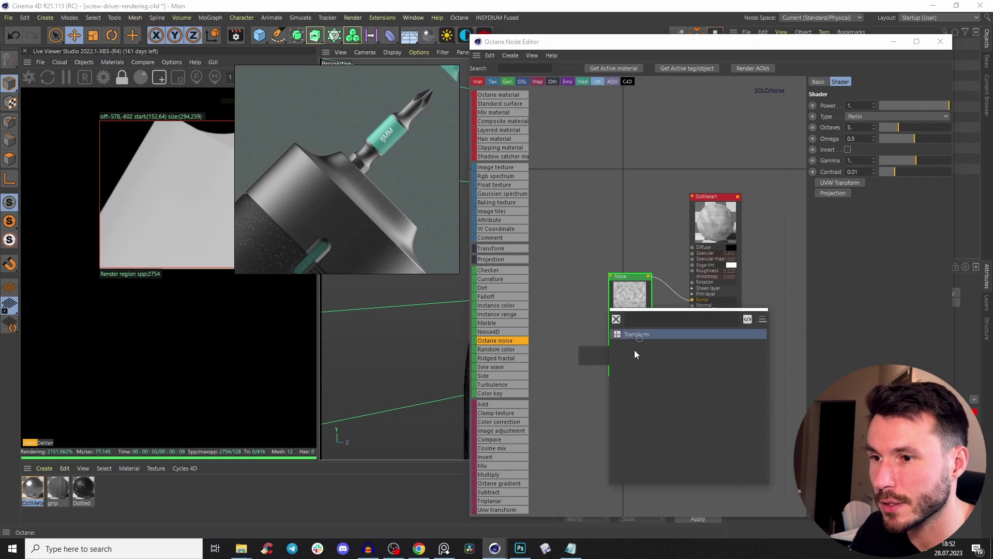
pyautogui.click(634, 335)
pyautogui.moveTo(600, 354); pyautogui.dragTo(571, 329)
pyautogui.moveTo(632, 371)
pyautogui.mouseDown()
pyautogui.moveTo(601, 381)
pyautogui.moveTo(623, 369)
pyautogui.mouseUp()
pyautogui.click(618, 364)
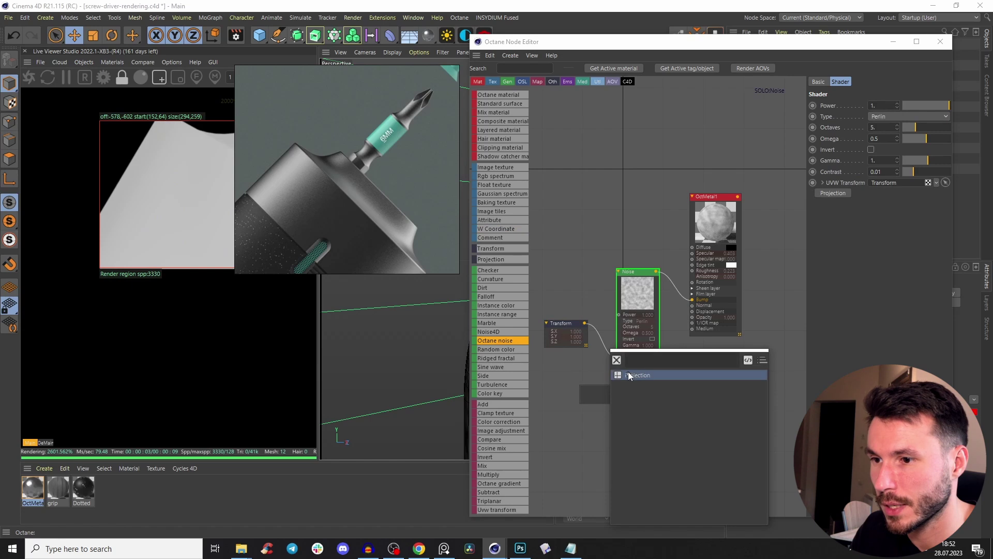
pyautogui.click(629, 373)
pyautogui.click(887, 105)
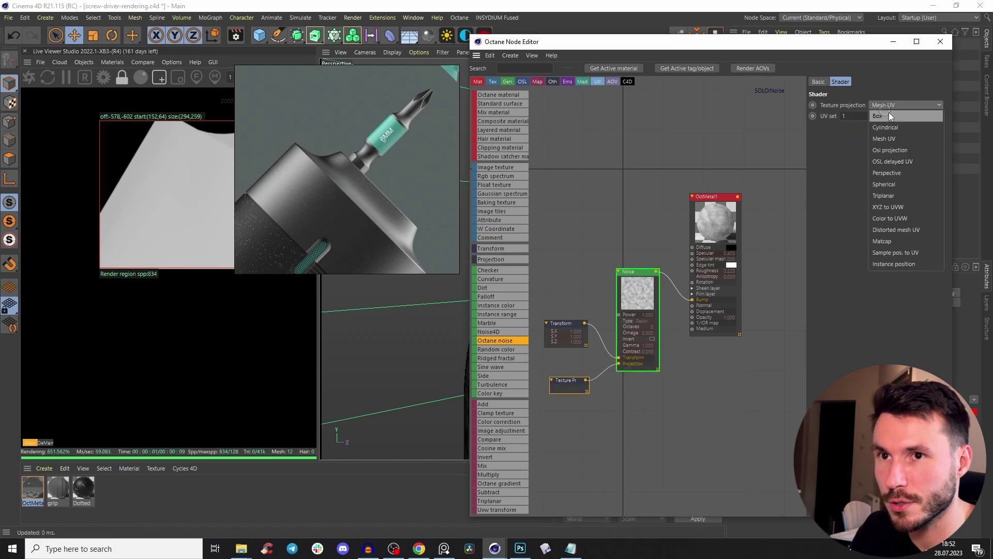
pyautogui.click(888, 112)
# Step: Scale the noise down uniformly to about 0.007 in its Transform node, with the reference image moved clear of the render region
pyautogui.moveTo(298, 124); pyautogui.dragTo(358, 110, button='right')
pyautogui.click(571, 341)
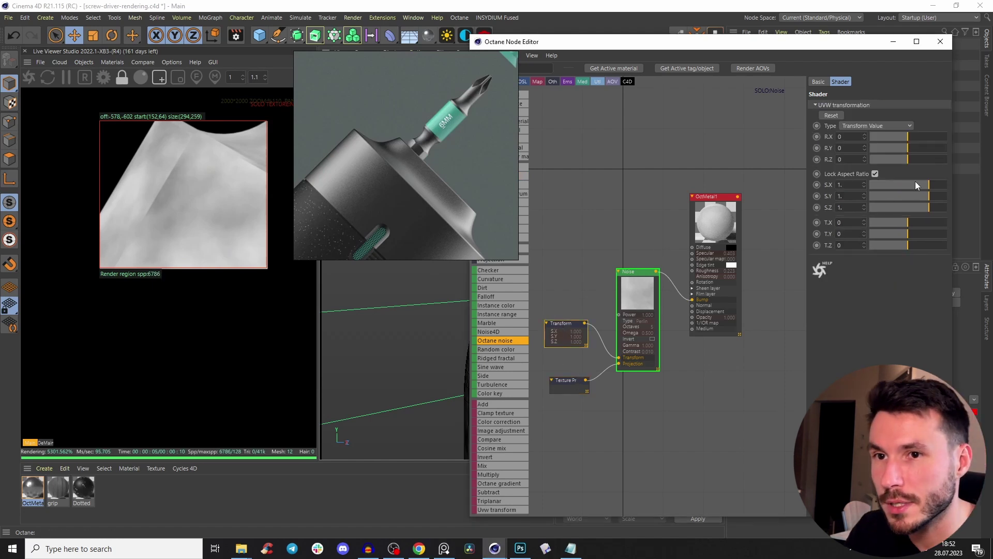
pyautogui.moveTo(916, 185); pyautogui.dragTo(902, 188)
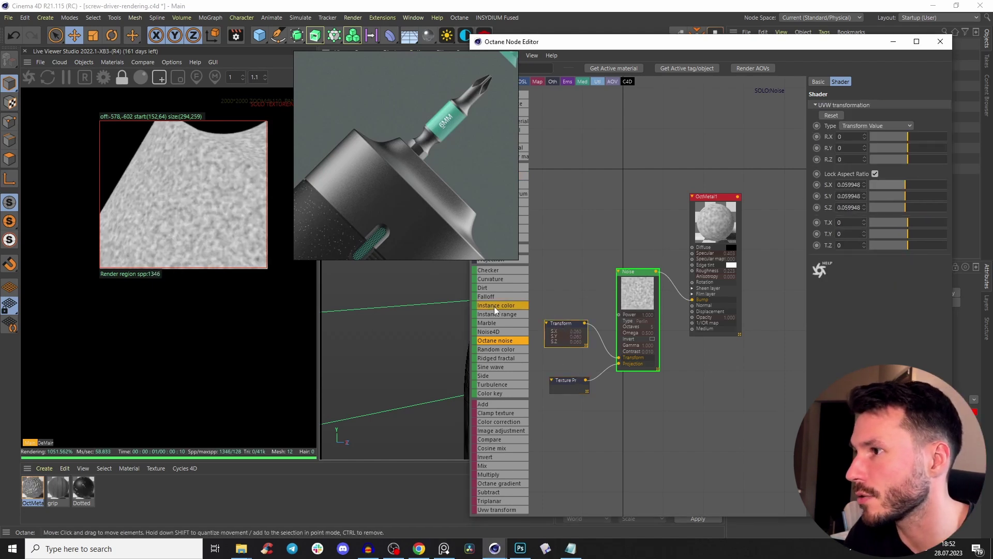
pyautogui.moveTo(904, 181); pyautogui.dragTo(887, 186)
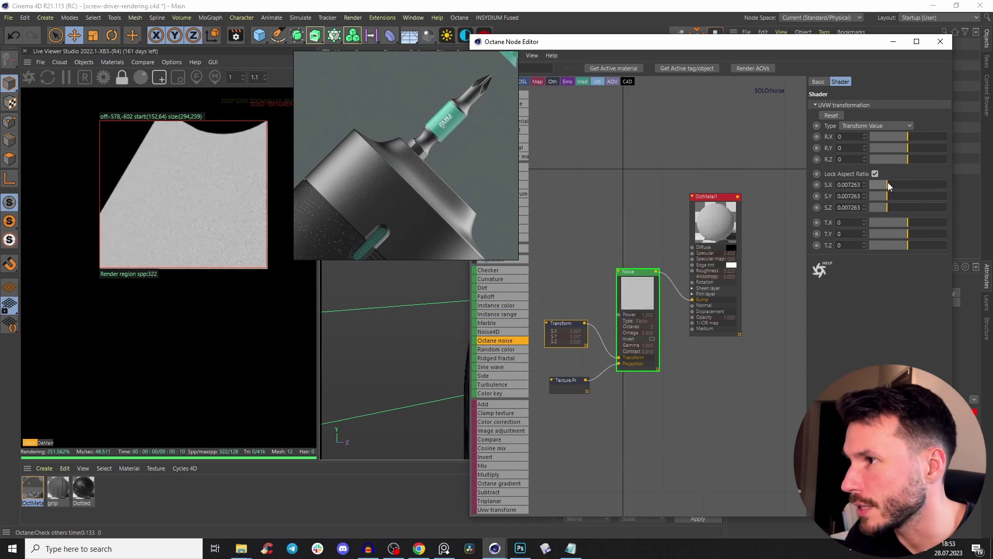
# Step: Turn off the Noise node's solo preview and redraw the render region larger over the metal housing, about 359 by 382 pixels
pyautogui.rightClick(632, 287)
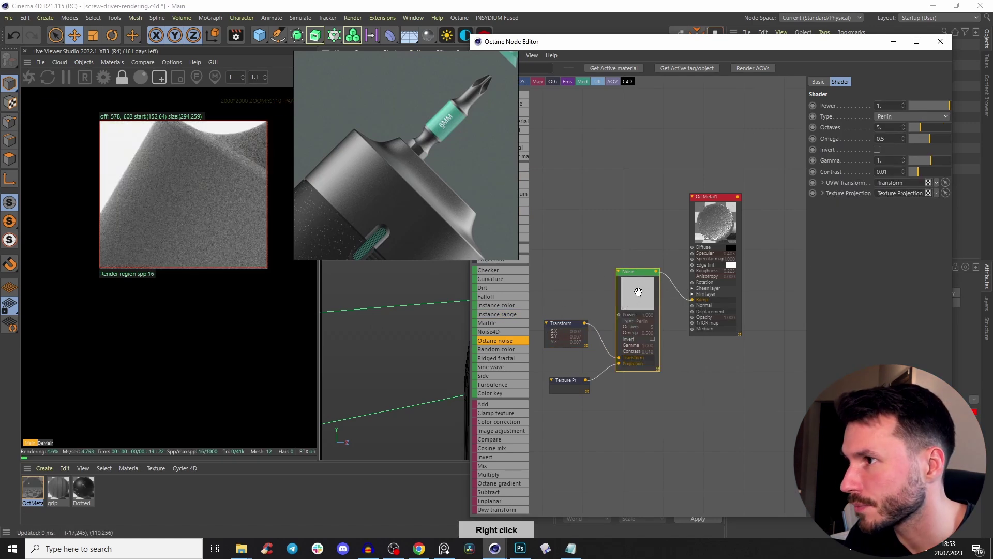
pyautogui.moveTo(73, 121); pyautogui.dragTo(277, 338)
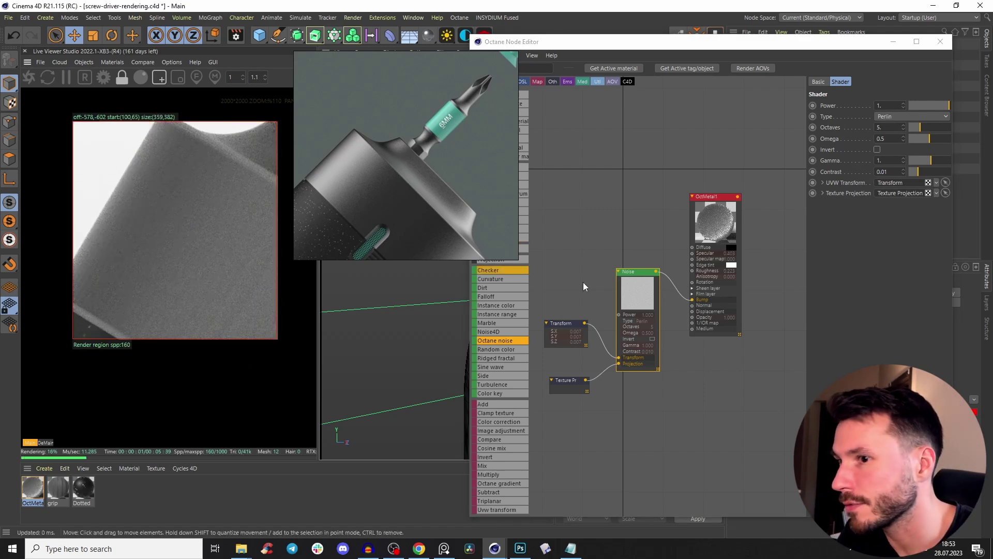
# Step: Try a larger uniform noise scale of about 0.022 in the Transform node
pyautogui.click(563, 331)
pyautogui.click(891, 184)
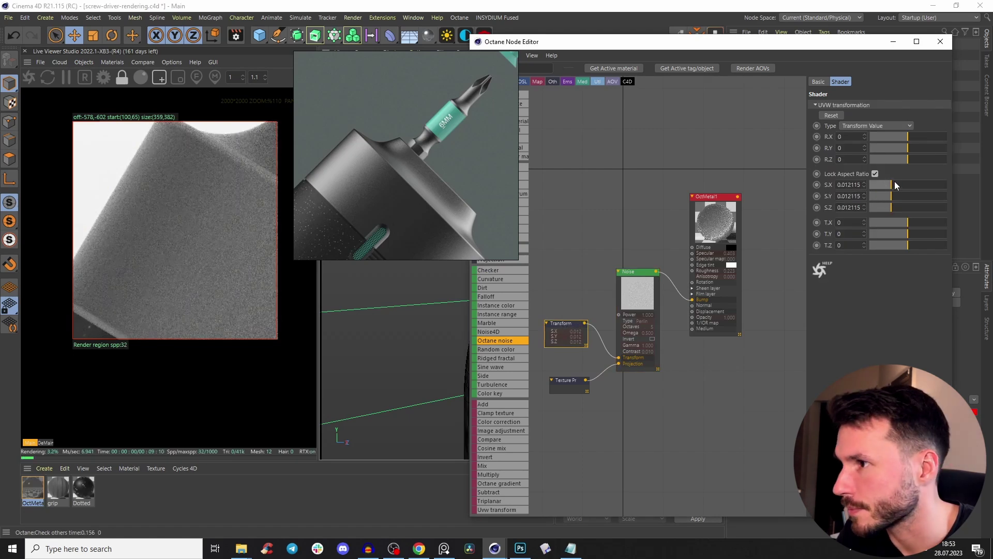
pyautogui.click(897, 185)
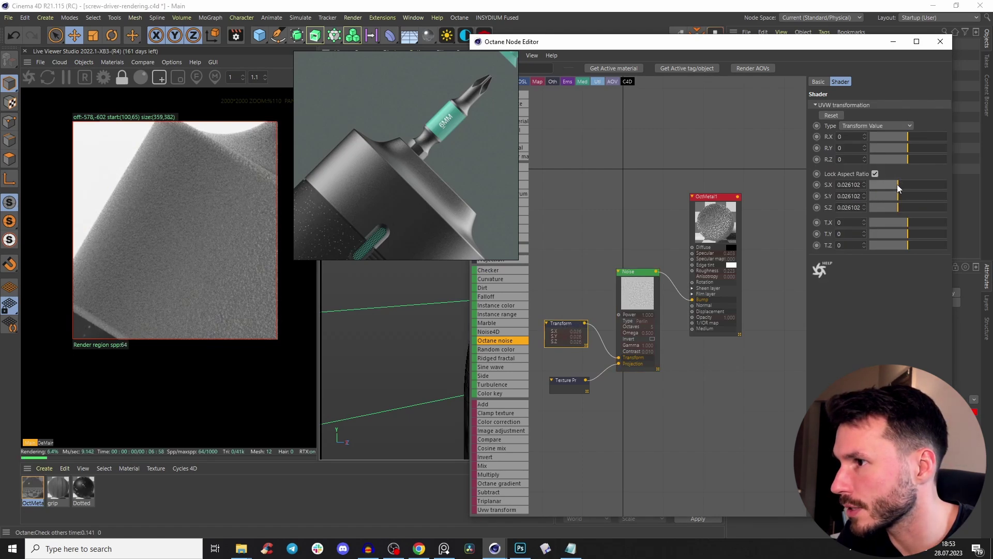
pyautogui.click(894, 185)
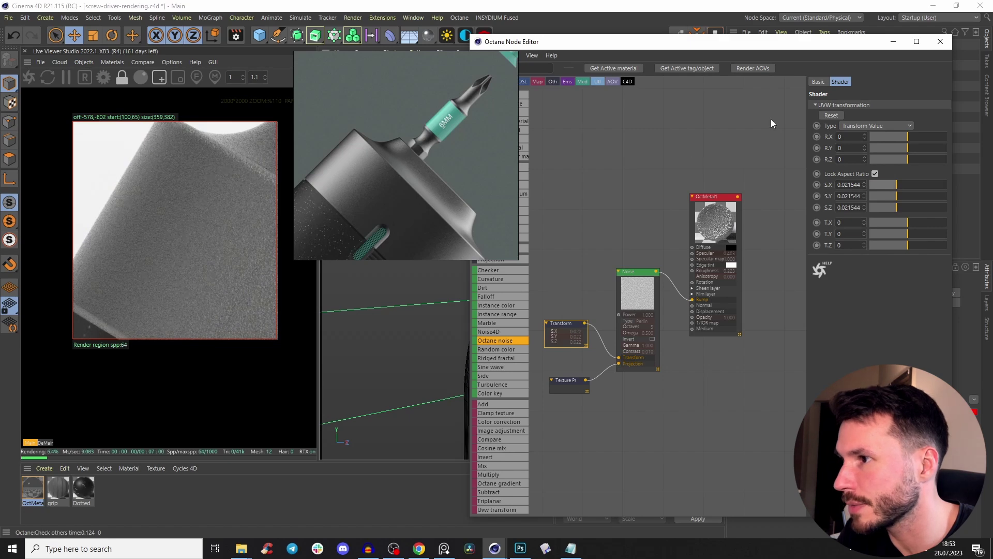
# Step: Insert an Octane gradient between the Noise node and OctMetal1's Bump input, and darken its white knot to about 7% value
pyautogui.moveTo(499, 483); pyautogui.dragTo(683, 299)
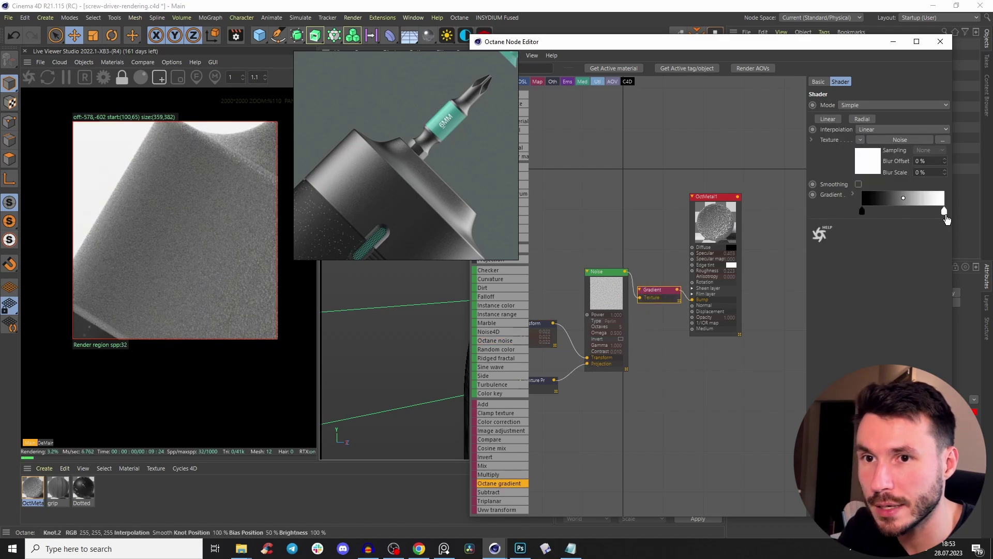
pyautogui.doubleClick(944, 213)
pyautogui.click(835, 247)
pyautogui.click(865, 262)
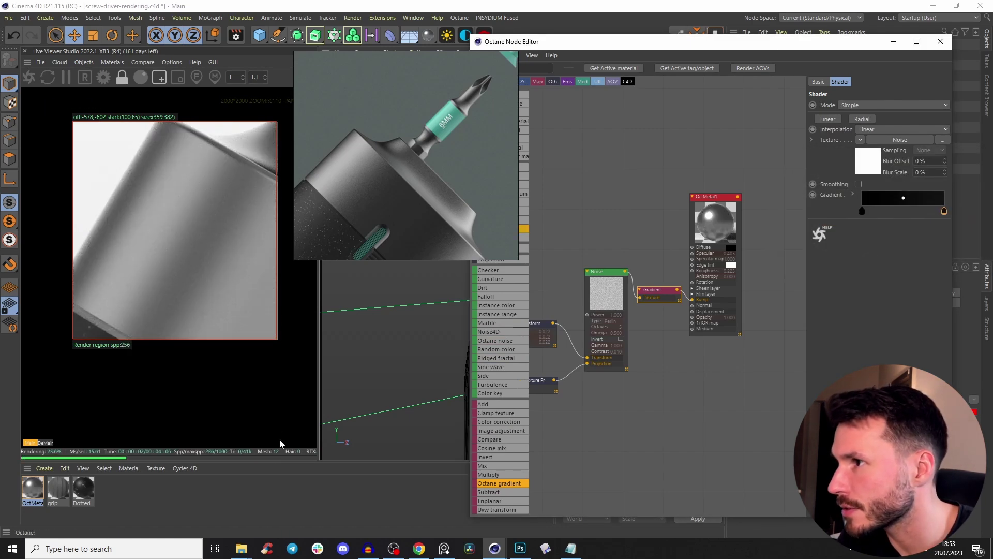
pyautogui.doubleClick(944, 211)
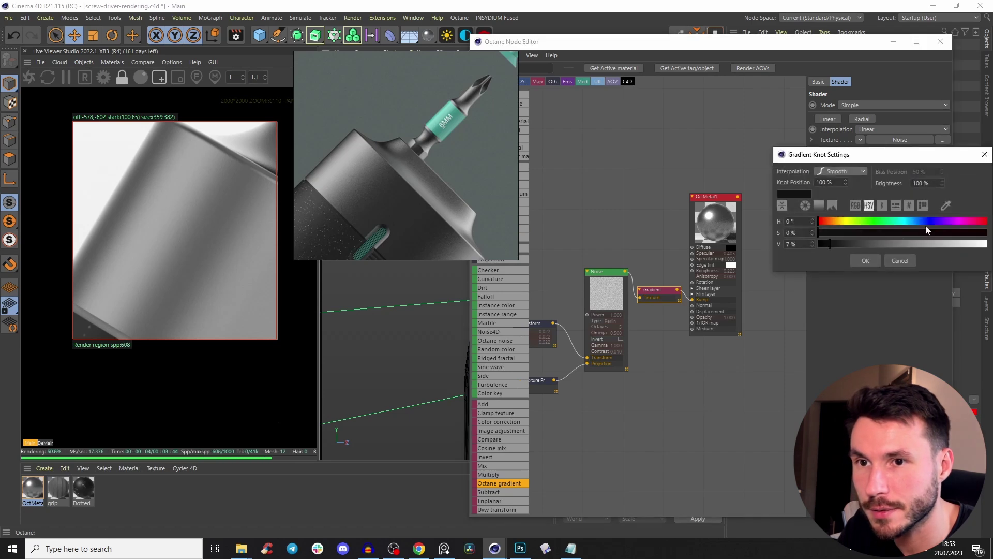
pyautogui.click(864, 260)
# Step: Set the noise Transform's uniform scale to about 0.005 and OctMetal1's roughness float to about 0.05
pyautogui.click(546, 325)
pyautogui.click(885, 185)
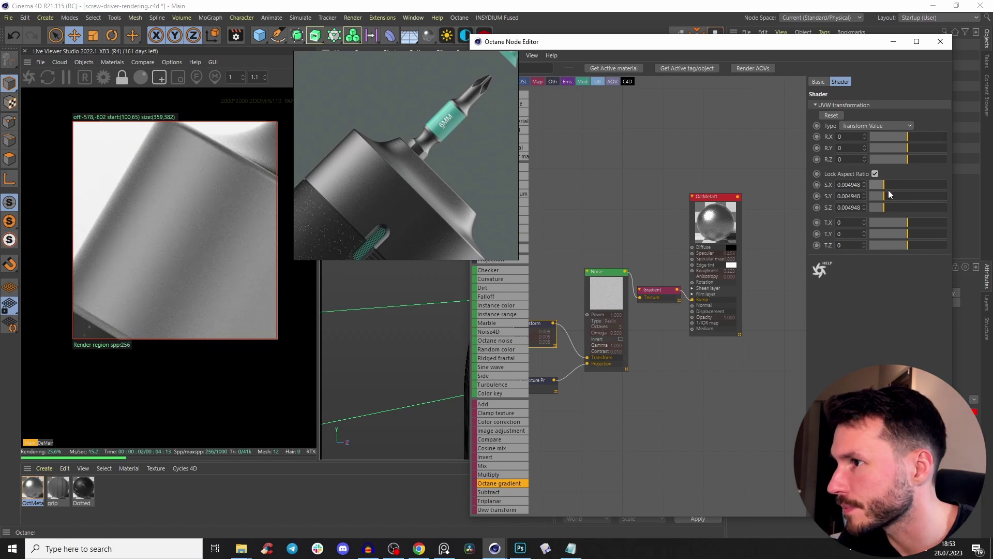
pyautogui.click(718, 219)
pyautogui.click(866, 91)
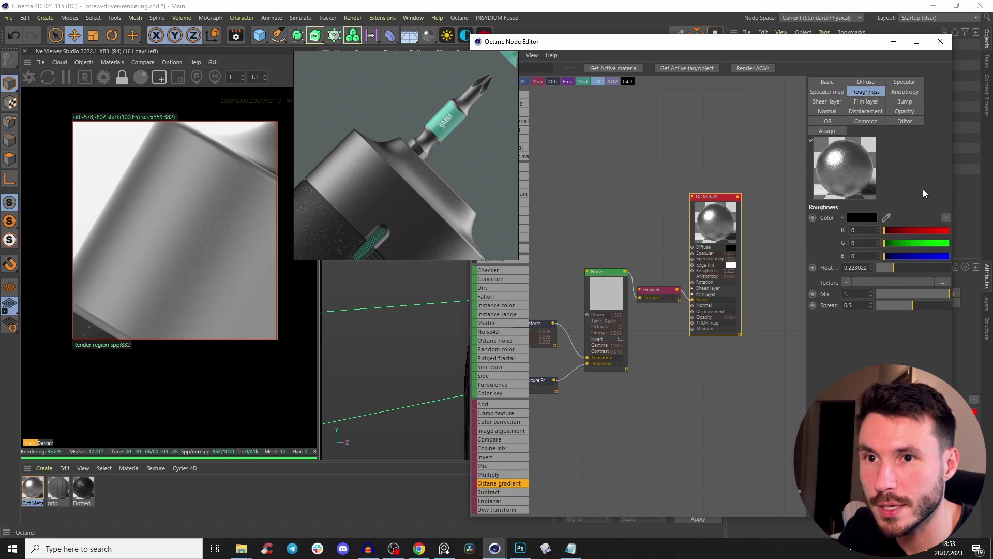
pyautogui.moveTo(885, 269); pyautogui.dragTo(882, 270)
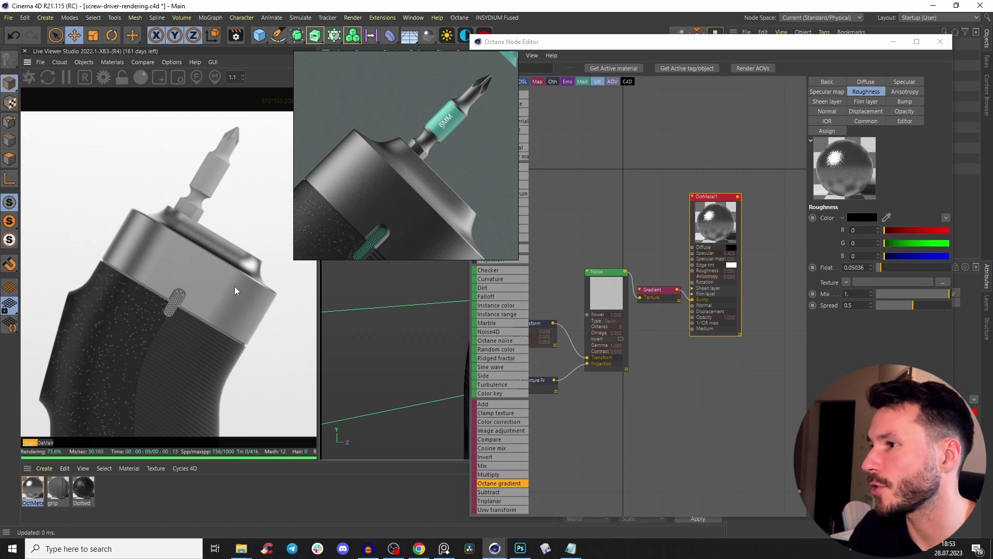
# Step: Adjust OctMetal1's Specular and Specular map amounts to tune the metal housing's reflectivity
pyautogui.click(904, 81)
pyautogui.moveTo(906, 268); pyautogui.dragTo(890, 272)
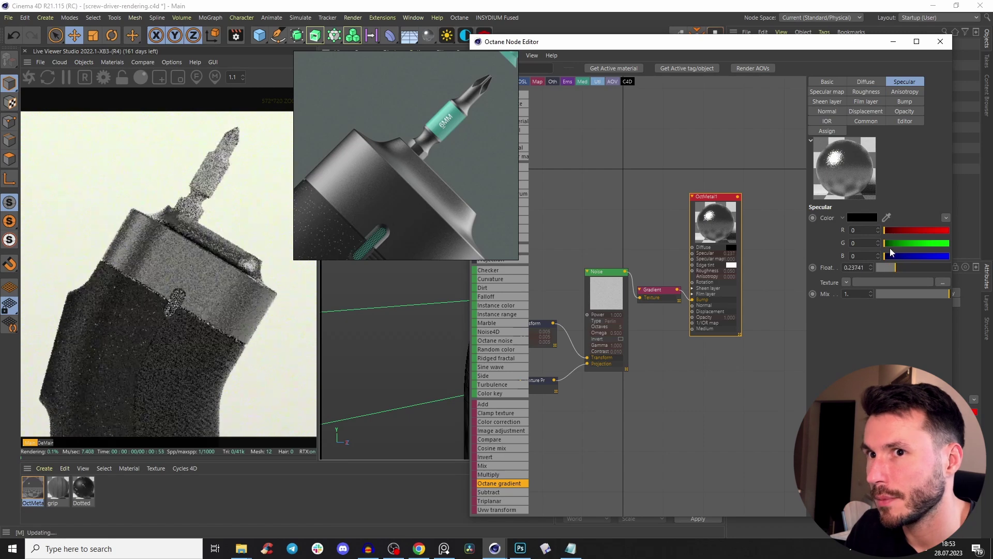
pyautogui.click(827, 92)
pyautogui.moveTo(910, 219); pyautogui.dragTo(918, 223)
pyautogui.click(904, 81)
pyautogui.moveTo(895, 268); pyautogui.dragTo(907, 268)
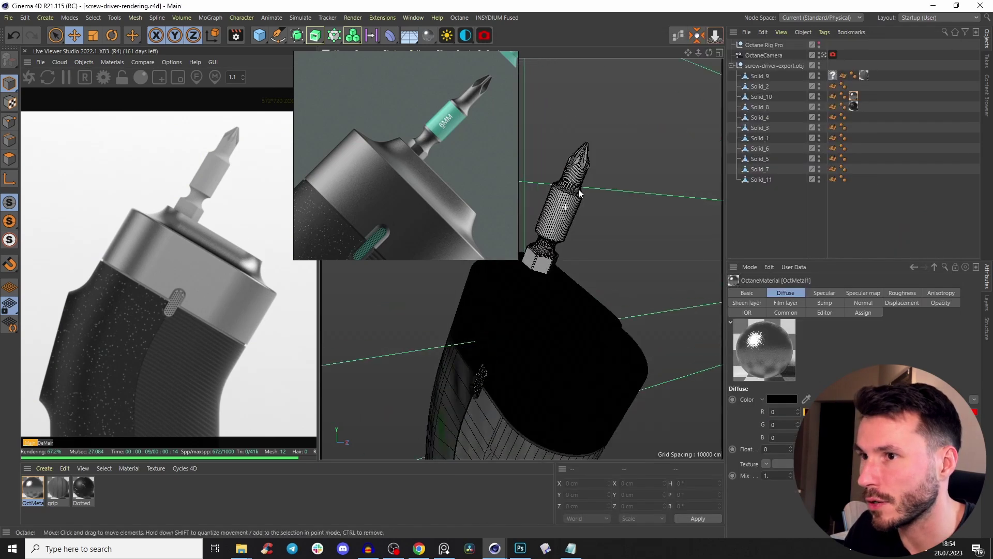
# Step: Loop-select the cylindrical collar polygons on the screwdriver bit, Solid_11, and store them as a polygon selection
pyautogui.scroll(5, 590, 166)
pyautogui.keyDown('alt'); pyautogui.moveTo(590, 166); pyautogui.dragTo(467, 191); pyautogui.keyUp('alt')
pyautogui.click(605, 241)
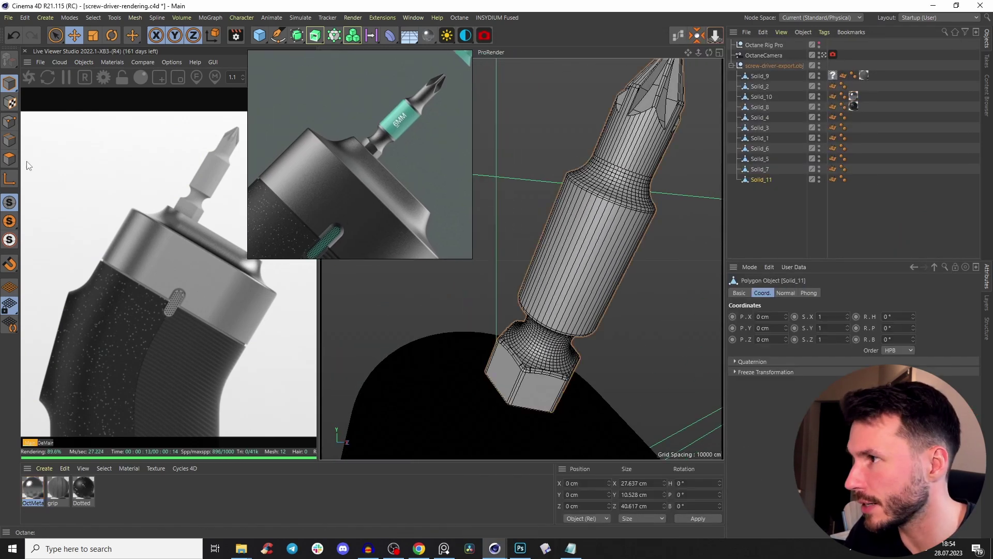
pyautogui.press('u')
pyautogui.press('l')
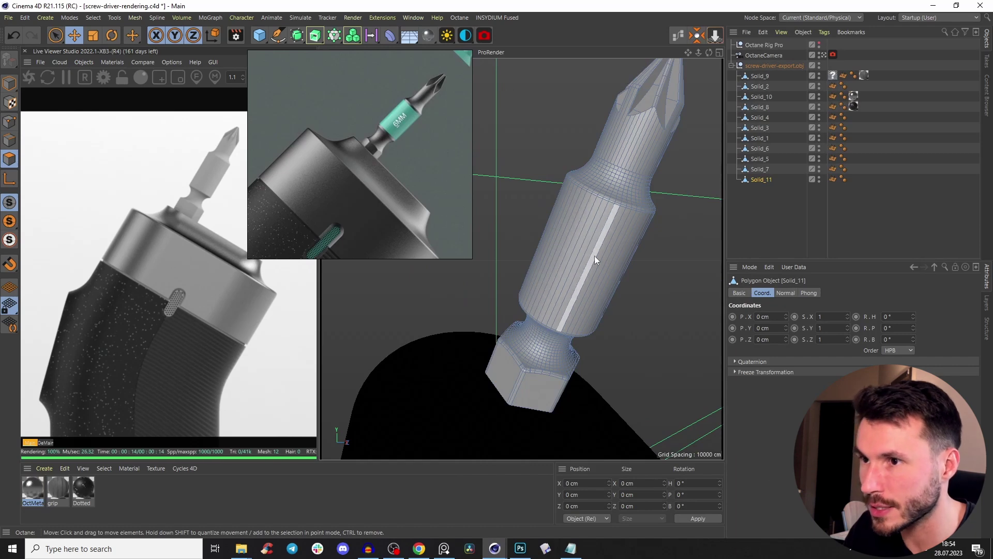
pyautogui.click(590, 287)
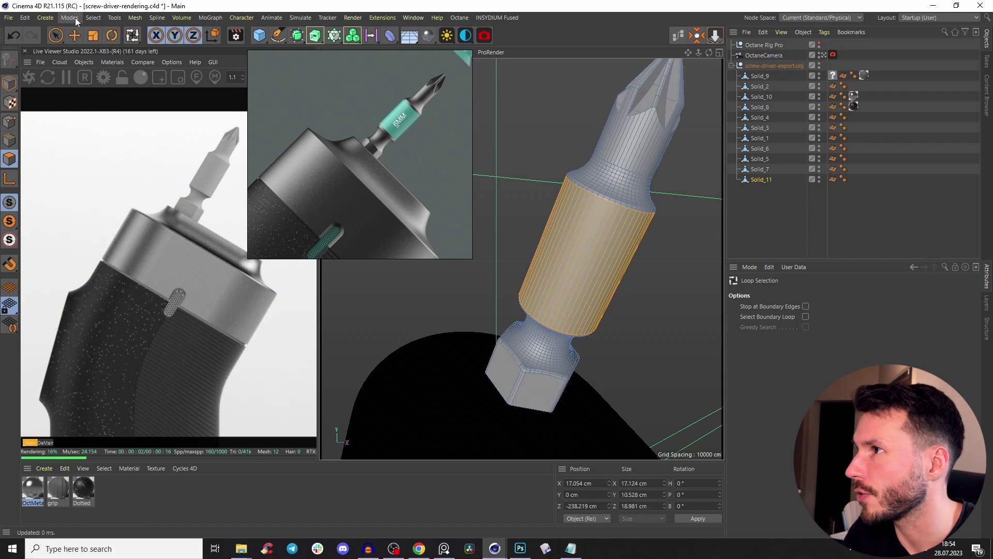
pyautogui.click(93, 18)
pyautogui.click(119, 258)
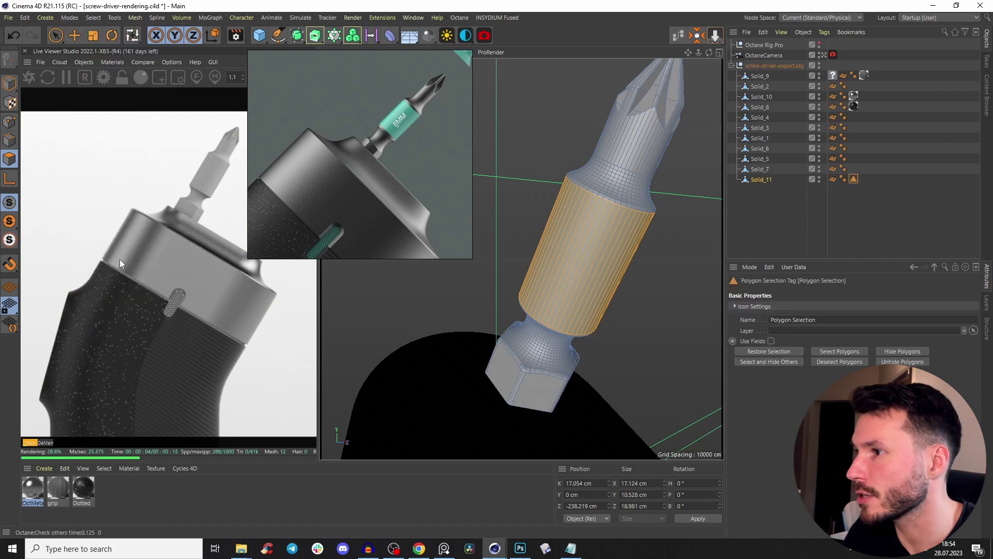
# Step: Apply OctMetal1 to the whole bit object Solid_11 and place its polygon selection tag after the material tag
pyautogui.click(753, 181)
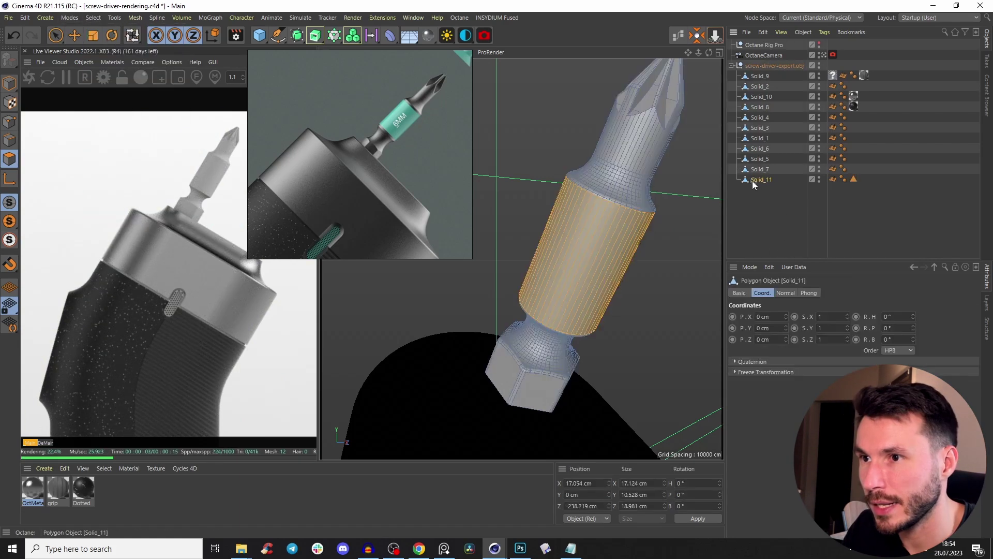
pyautogui.click(8, 83)
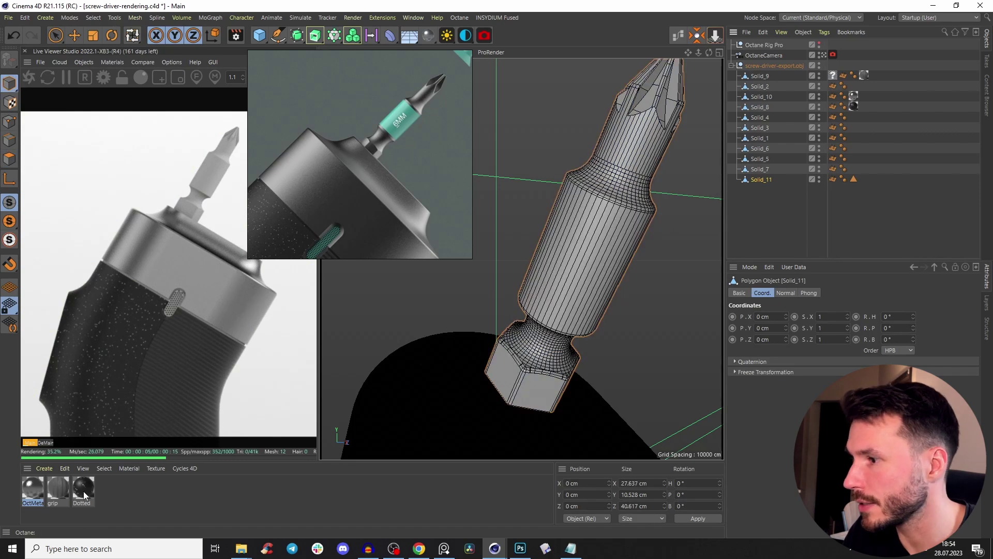
pyautogui.moveTo(763, 181); pyautogui.dragTo(765, 180)
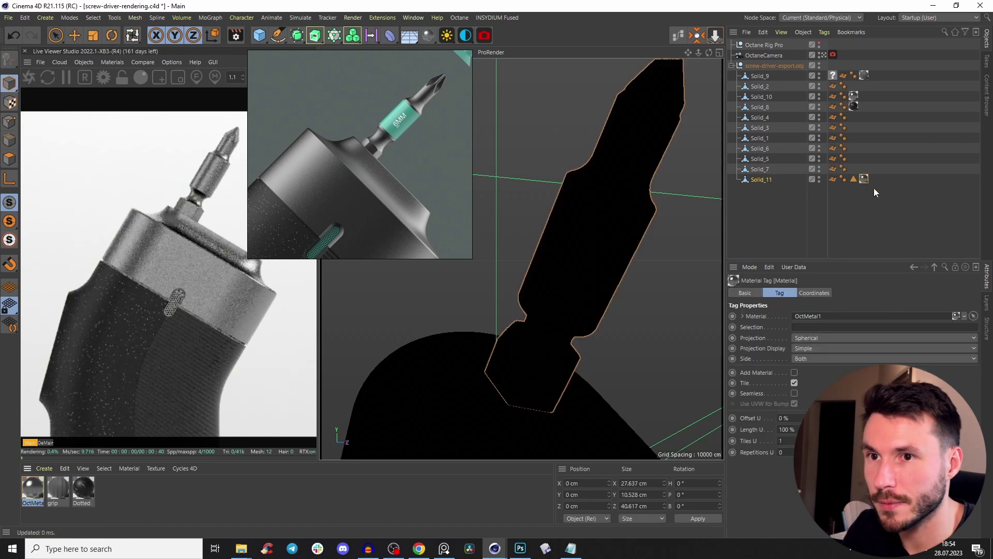
pyautogui.moveTo(854, 179); pyautogui.dragTo(884, 180)
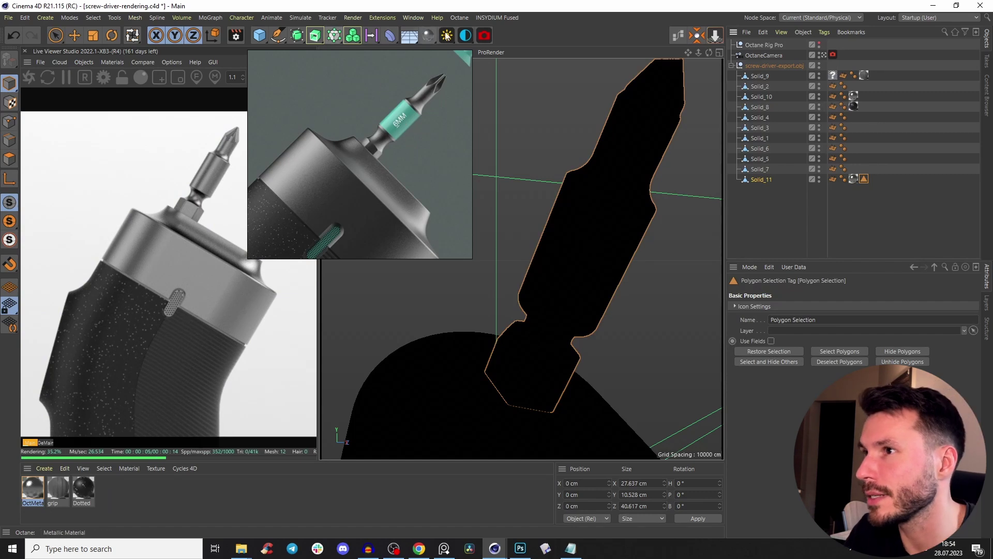
# Step: Create an Octane glossy material and assign it to Solid_11, restricted to the stored Polygon Selection
pyautogui.click(428, 35)
pyautogui.click(515, 92)
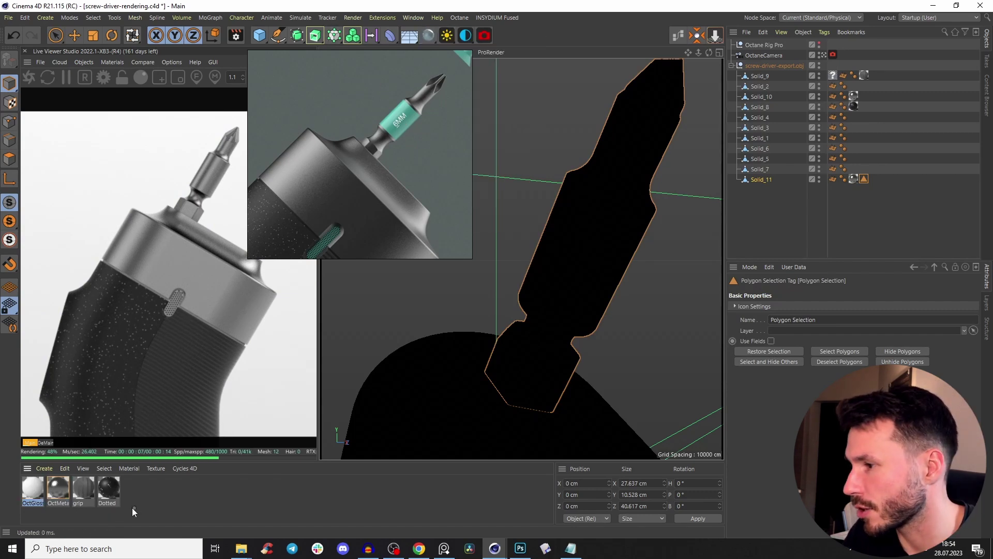
pyautogui.moveTo(32, 488)
pyautogui.mouseDown()
pyautogui.moveTo(829, 188)
pyautogui.moveTo(773, 181)
pyautogui.mouseUp()
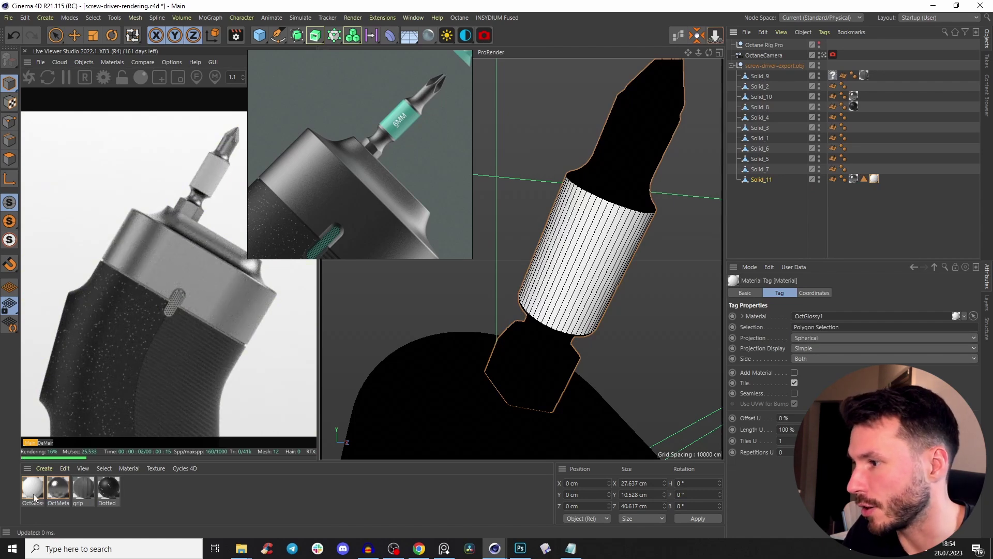
# Step: Apply the OctGlossy1 material to the textured oval button between the housing and the grip, Solid_7
pyautogui.scroll(-6, 476, 336)
pyautogui.keyDown('alt'); pyautogui.moveTo(479, 295); pyautogui.dragTo(497, 222, button='middle'); pyautogui.keyUp('alt')
pyautogui.scroll(4, 496, 222)
pyautogui.keyDown('alt'); pyautogui.moveTo(521, 283); pyautogui.dragTo(562, 283); pyautogui.keyUp('alt')
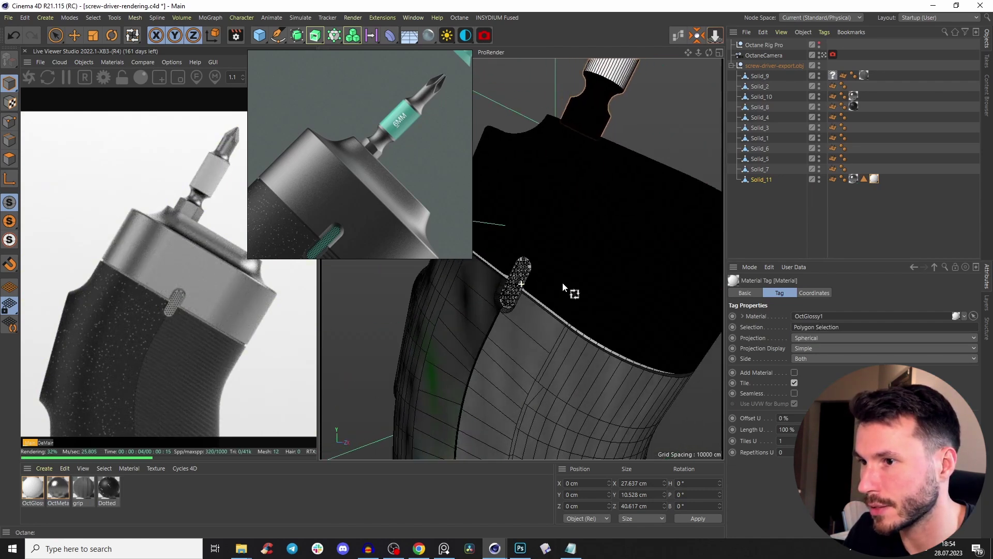
pyautogui.scroll(4, 515, 279)
pyautogui.moveTo(35, 494); pyautogui.dragTo(553, 262)
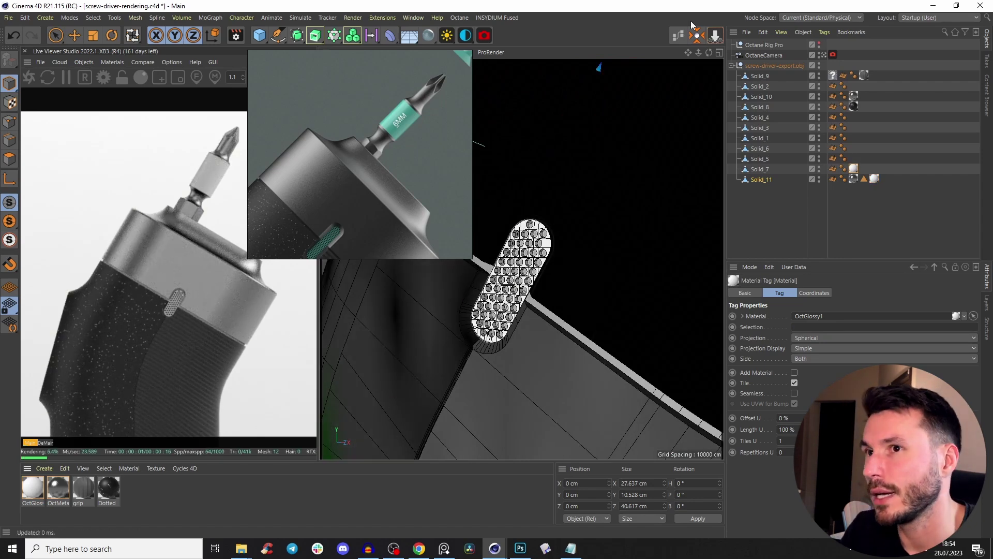
# Step: Set OctGlossy1's diffuse colour to teal, about R 0.014, G 0.768, B 0.584, in the node editor and minimise the editor
pyautogui.click(678, 35)
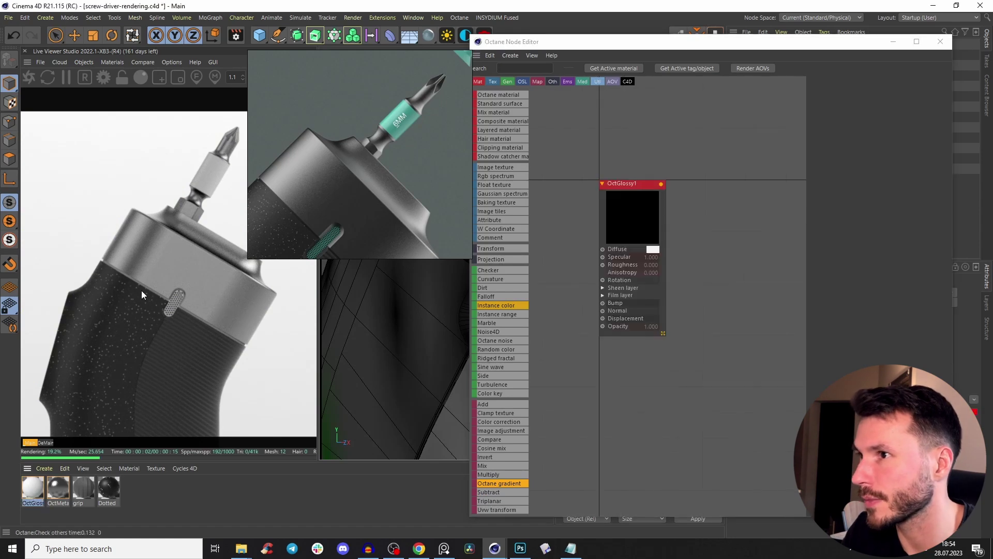
pyautogui.click(627, 223)
pyautogui.click(862, 82)
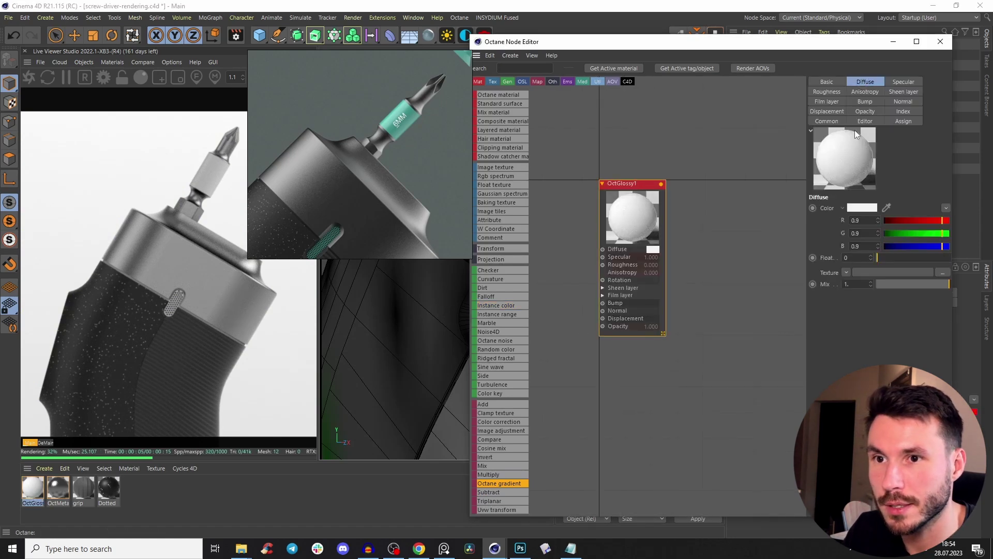
pyautogui.click(862, 208)
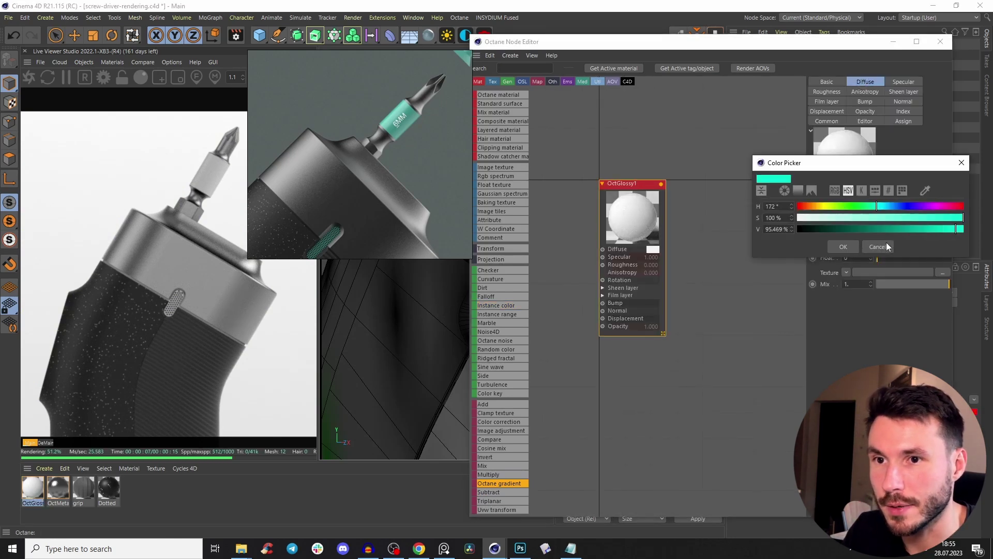
pyautogui.click(847, 244)
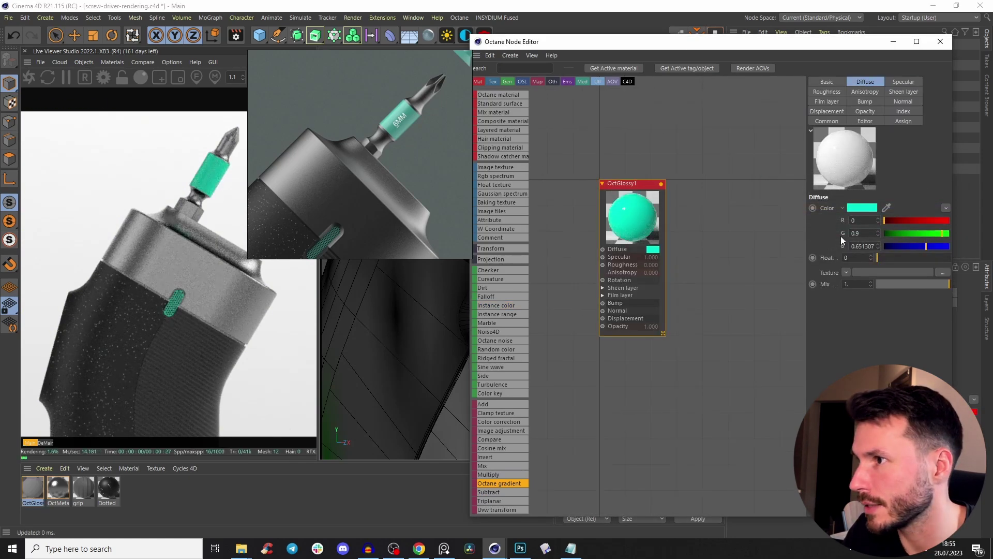
pyautogui.click(862, 207)
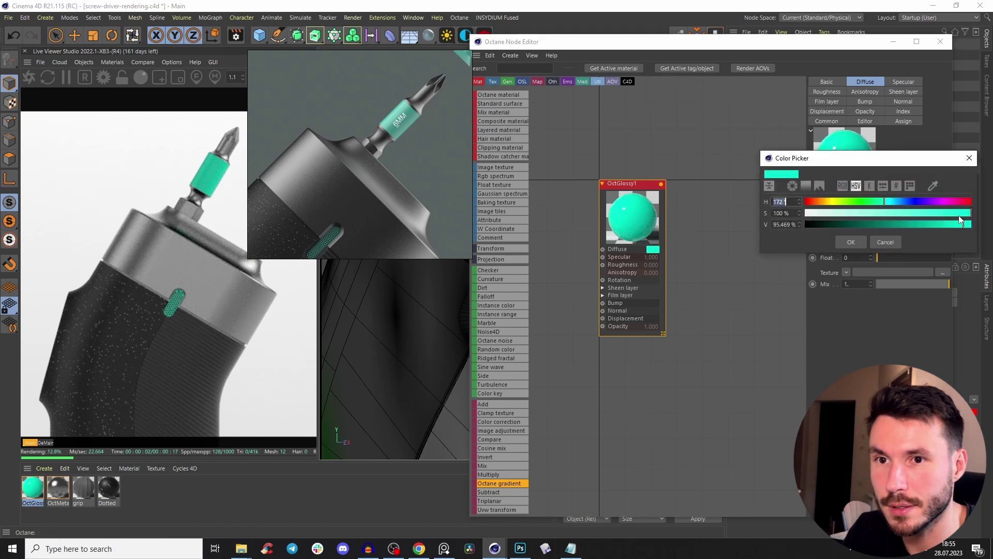
pyautogui.moveTo(960, 232); pyautogui.dragTo(912, 234)
pyautogui.click(851, 242)
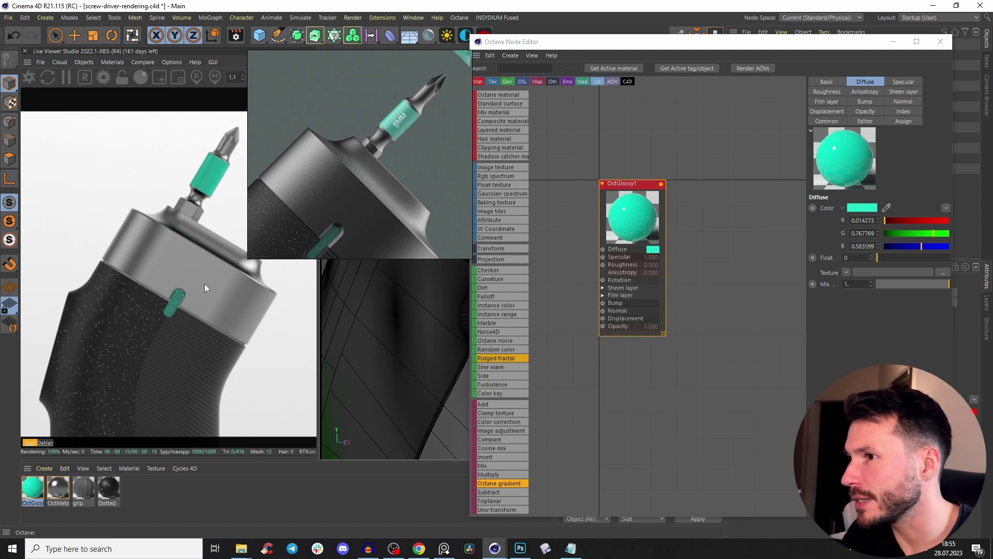
pyautogui.click(892, 41)
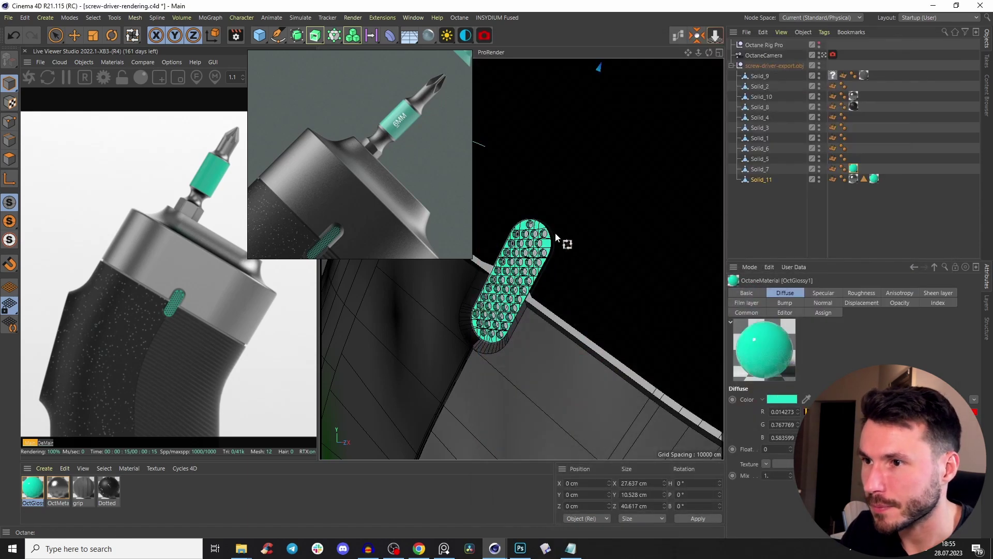
# Step: Examine the whole screwdriver in the viewport and the lighting on the metal housing in the reference image
pyautogui.scroll(-10, 554, 231)
pyautogui.keyDown('alt'); pyautogui.moveTo(551, 252); pyautogui.dragTo(552, 297); pyautogui.keyUp('alt')
pyautogui.keyDown('alt'); pyautogui.moveTo(522, 259); pyautogui.dragTo(543, 284); pyautogui.keyUp('alt')
pyautogui.doubleClick(371, 201)
pyautogui.moveTo(395, 189); pyautogui.dragTo(443, 268, button='right')
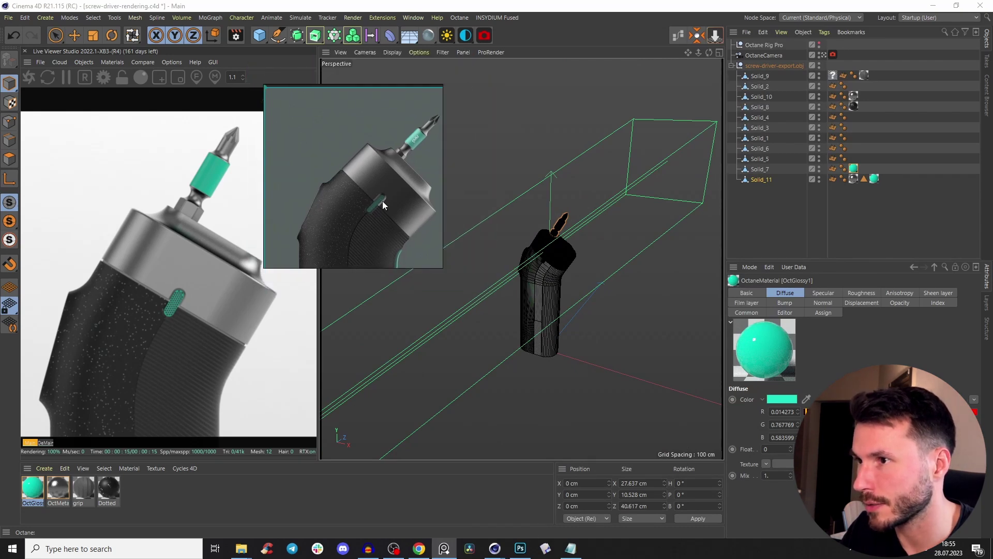
pyautogui.doubleClick(377, 191)
pyautogui.moveTo(371, 206); pyautogui.dragTo(384, 179, button='right')
pyautogui.doubleClick(378, 185)
pyautogui.scroll(3, 409, 172)
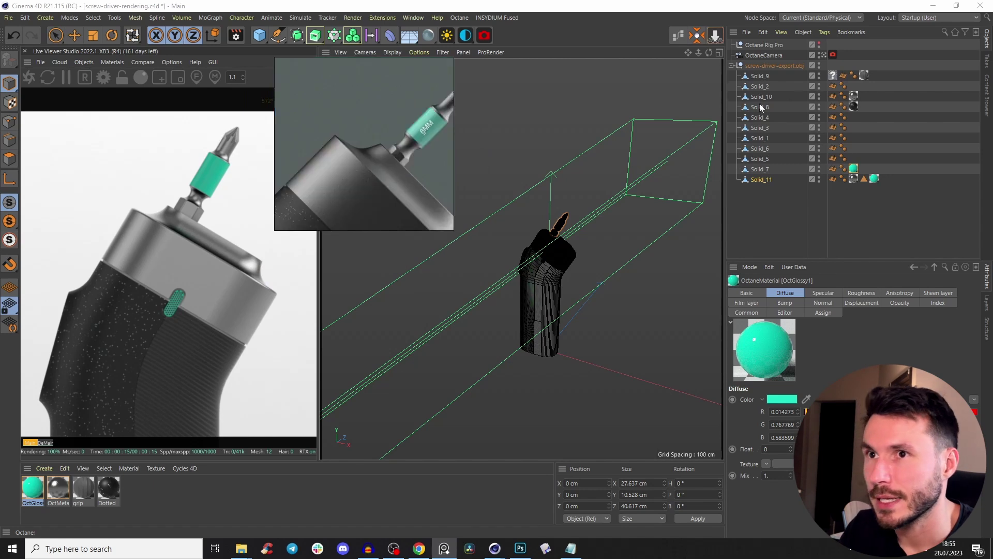
# Step: Set the HDRI power of Octane Rig Pro to 0
pyautogui.click(765, 46)
pyautogui.click(840, 293)
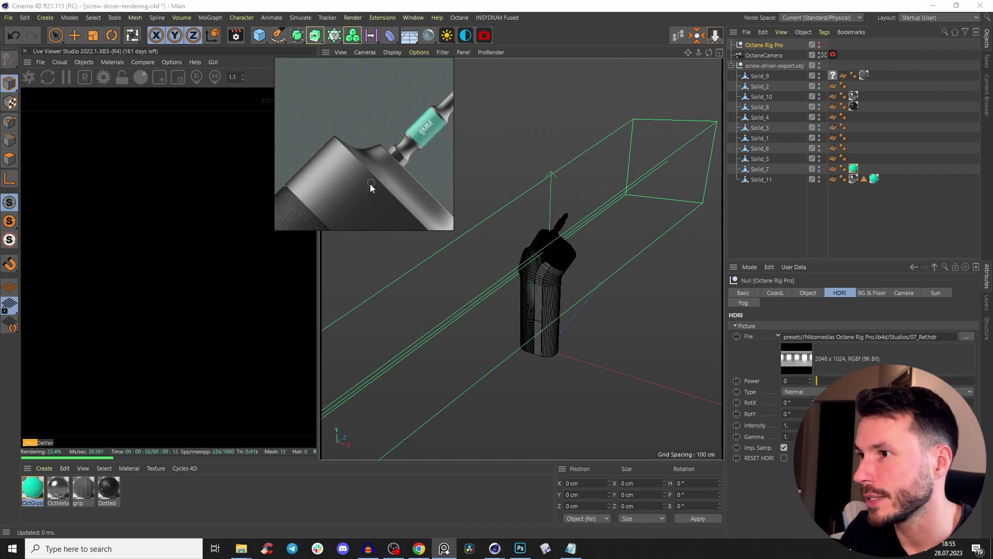
# Step: Add an Octane targeted area light aimed at the screwdriver
pyautogui.scroll(-3, 370, 185)
pyautogui.keyDown('alt'); pyautogui.moveTo(580, 270); pyautogui.dragTo(537, 307, button='right'); pyautogui.keyUp('alt')
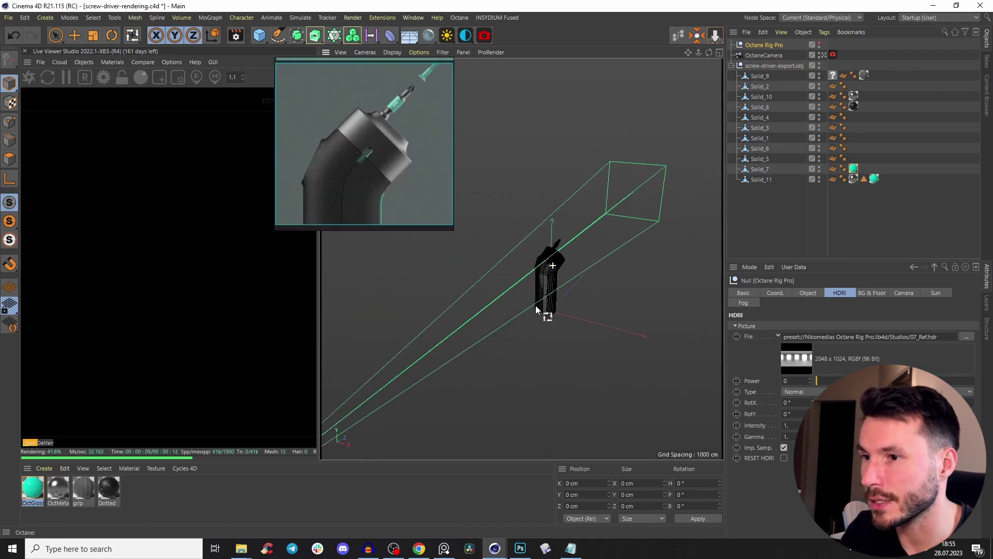
pyautogui.keyDown('alt'); pyautogui.moveTo(537, 307); pyautogui.dragTo(547, 270); pyautogui.keyUp('alt')
pyautogui.press('e')
pyautogui.keyDown('alt'); pyautogui.moveTo(538, 279); pyautogui.dragTo(565, 284, button='middle'); pyautogui.keyUp('alt')
pyautogui.scroll(1, 565, 287)
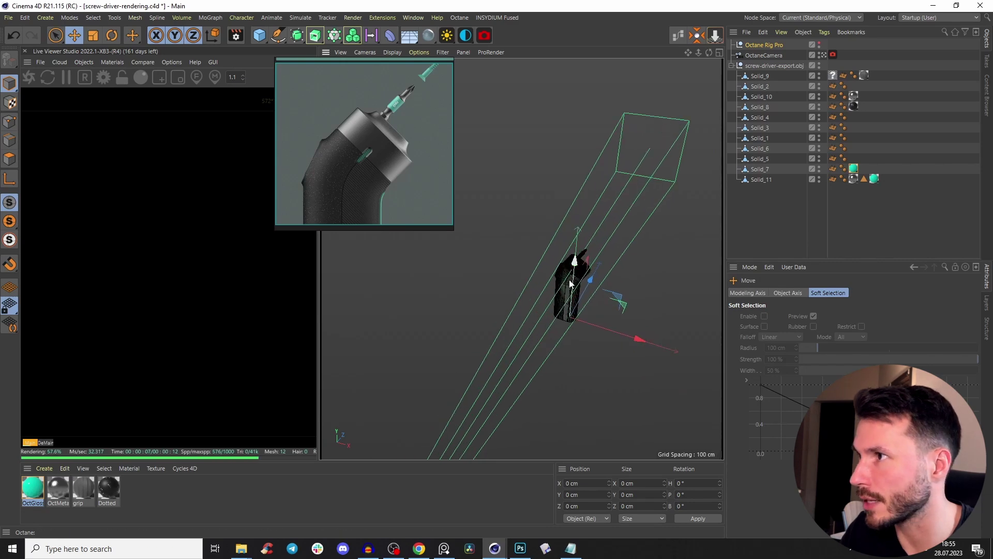
pyautogui.click(565, 280)
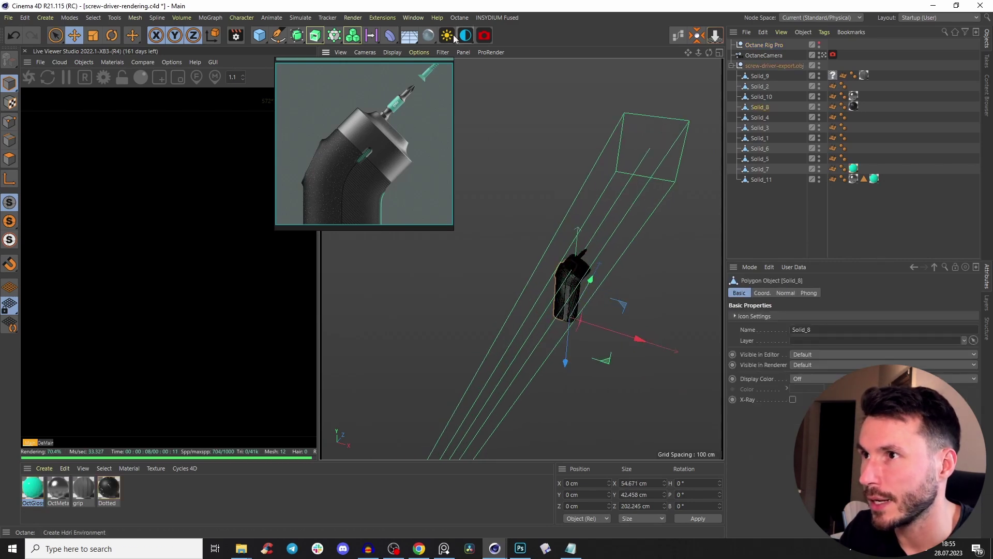
pyautogui.moveTo(447, 35); pyautogui.dragTo(524, 104)
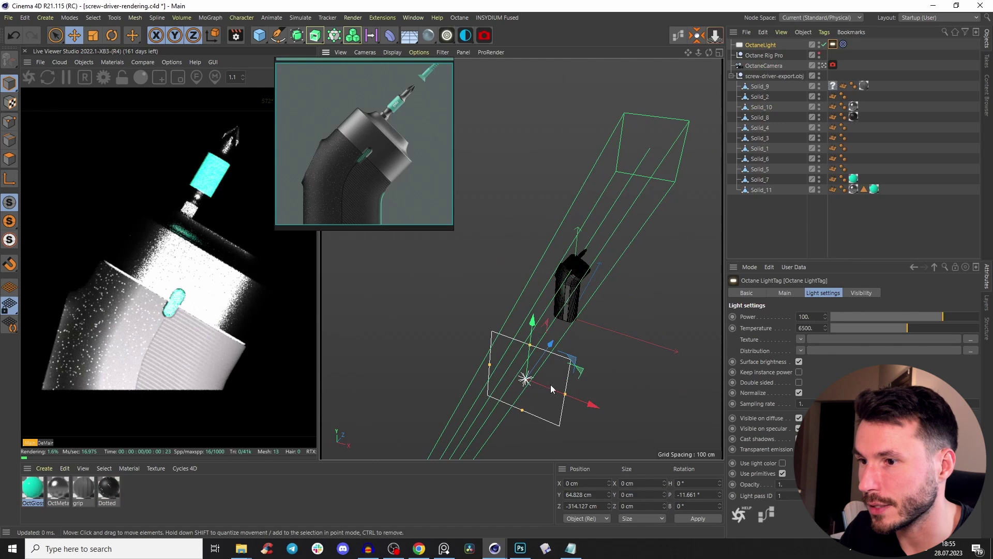
# Step: Move OctaneLight beside the screwdriver to about X -439, Y 42, Z -40 cm and stretch it into a tall panel
pyautogui.moveTo(552, 388); pyautogui.dragTo(389, 322)
pyautogui.keyDown('alt'); pyautogui.moveTo(523, 287); pyautogui.dragTo(564, 291, button='middle'); pyautogui.keyUp('alt')
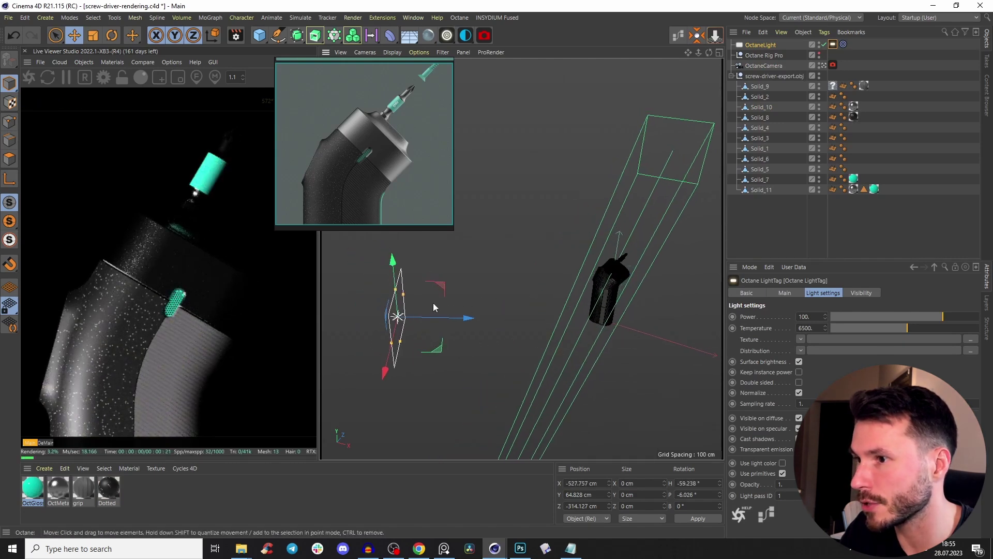
pyautogui.moveTo(452, 318); pyautogui.dragTo(479, 129)
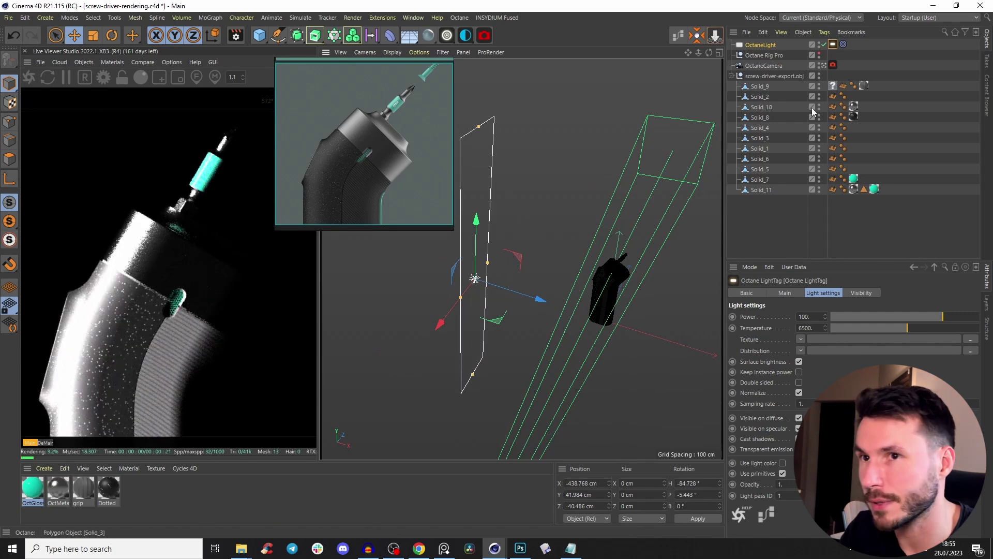
# Step: Widen OctaneLight slightly and reduce its power to about 1.99
pyautogui.click(859, 292)
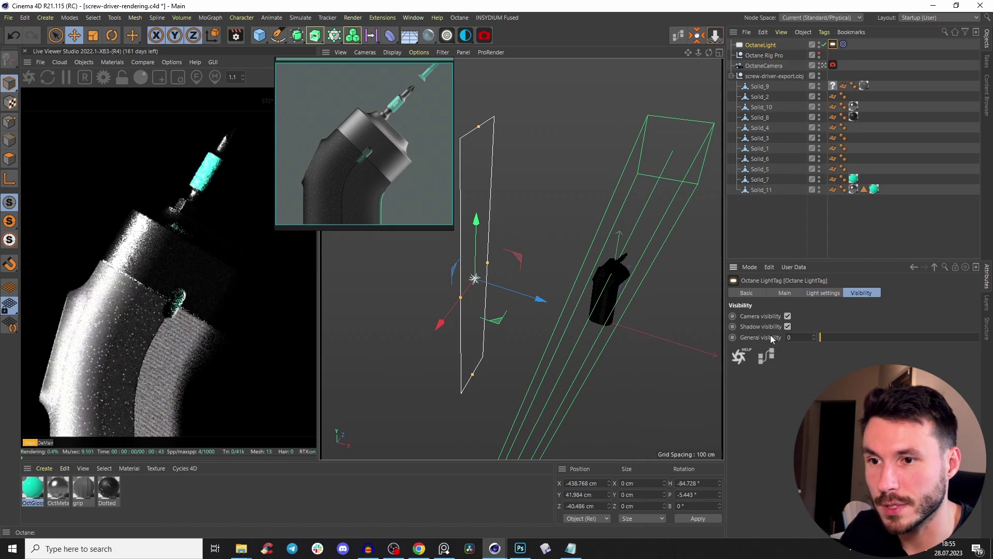
pyautogui.click(822, 292)
pyautogui.moveTo(922, 315); pyautogui.dragTo(917, 313)
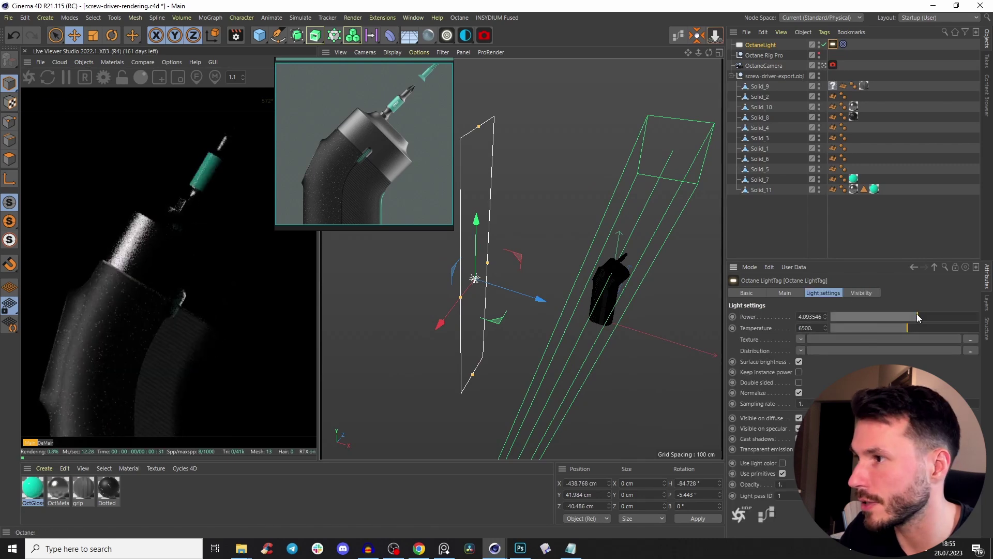
pyautogui.moveTo(494, 269); pyautogui.dragTo(505, 253)
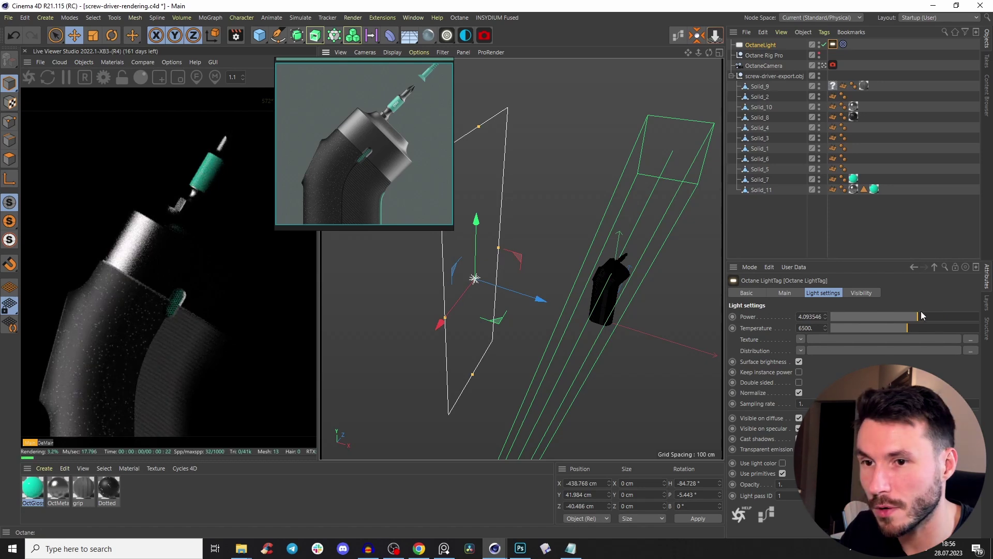
pyautogui.moveTo(918, 316); pyautogui.dragTo(911, 321)
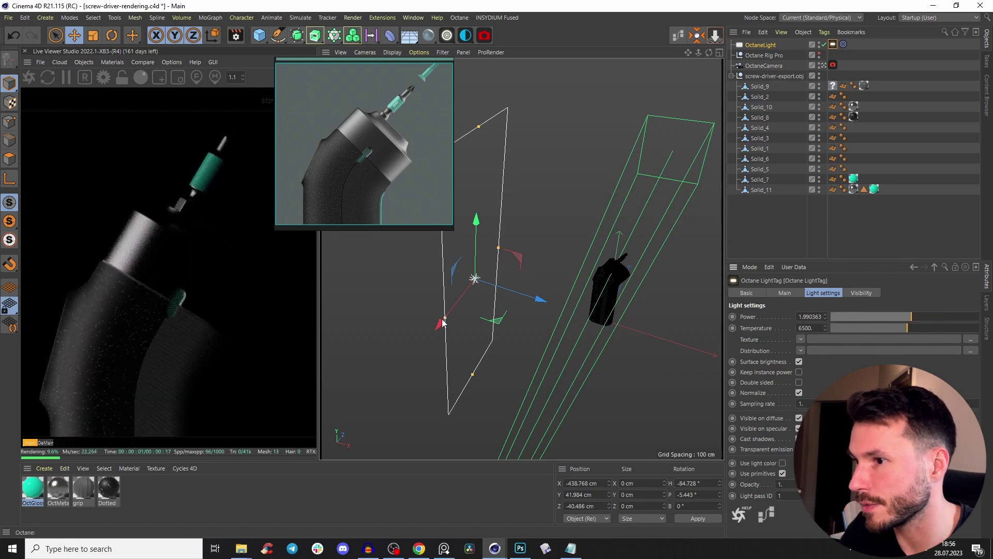
# Step: Widen OctaneLight into a broad panel and place it at about X -465, Y 66, Z -45 cm
pyautogui.moveTo(444, 317); pyautogui.dragTo(383, 399)
pyautogui.scroll(-3, 480, 310)
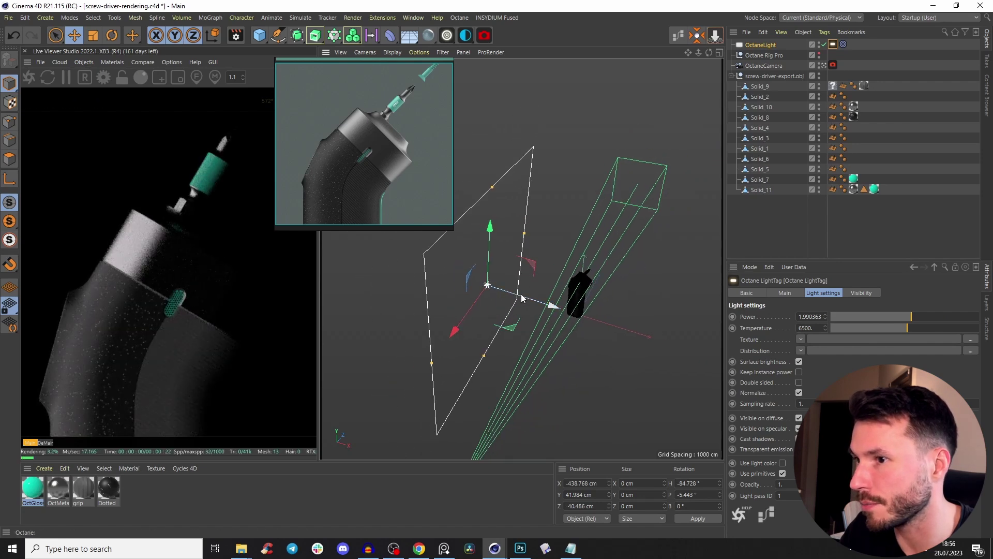
pyautogui.moveTo(523, 297); pyautogui.dragTo(435, 270)
pyautogui.keyDown('alt'); pyautogui.moveTo(529, 296); pyautogui.dragTo(572, 310, button='middle'); pyautogui.keyUp('alt')
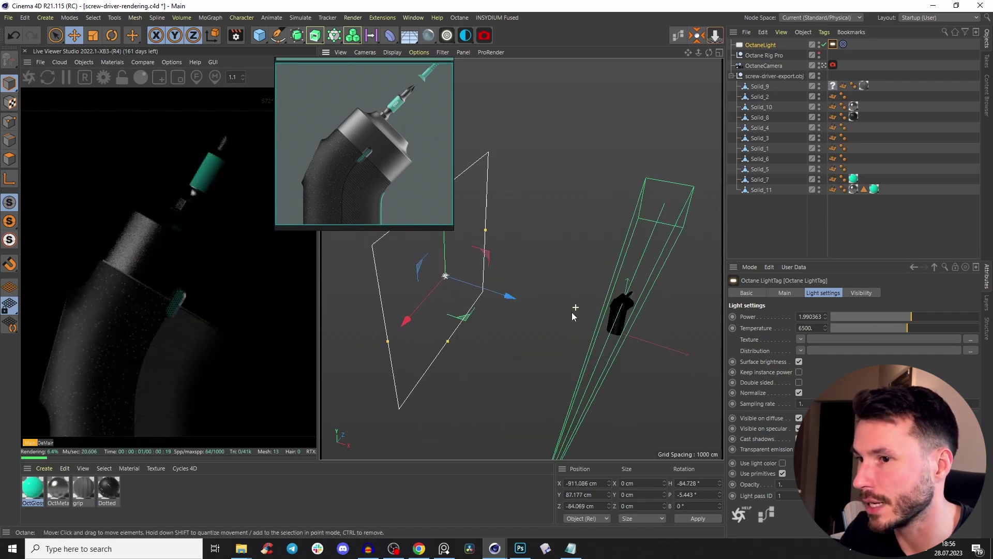
pyautogui.keyDown('alt'); pyautogui.moveTo(573, 310); pyautogui.dragTo(569, 306); pyautogui.keyUp('alt')
pyautogui.moveTo(509, 236); pyautogui.dragTo(357, 120)
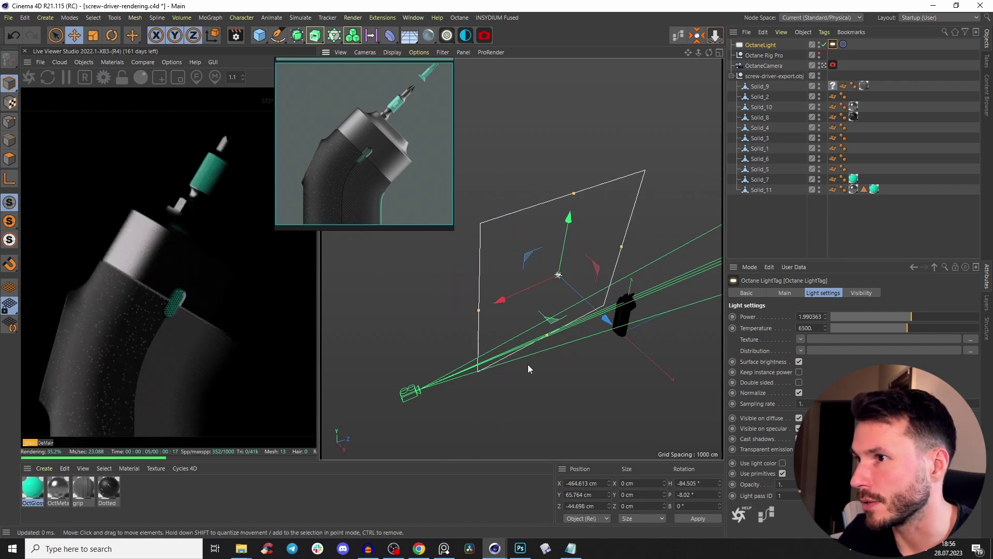
# Step: Duplicate OctaneLight to the opposite side of the screwdriver at about X 344, Y -49, Z 33 cm and narrow the copy
pyautogui.scroll(-2, 548, 287)
pyautogui.scroll(3, 548, 288)
pyautogui.scroll(-3, 579, 288)
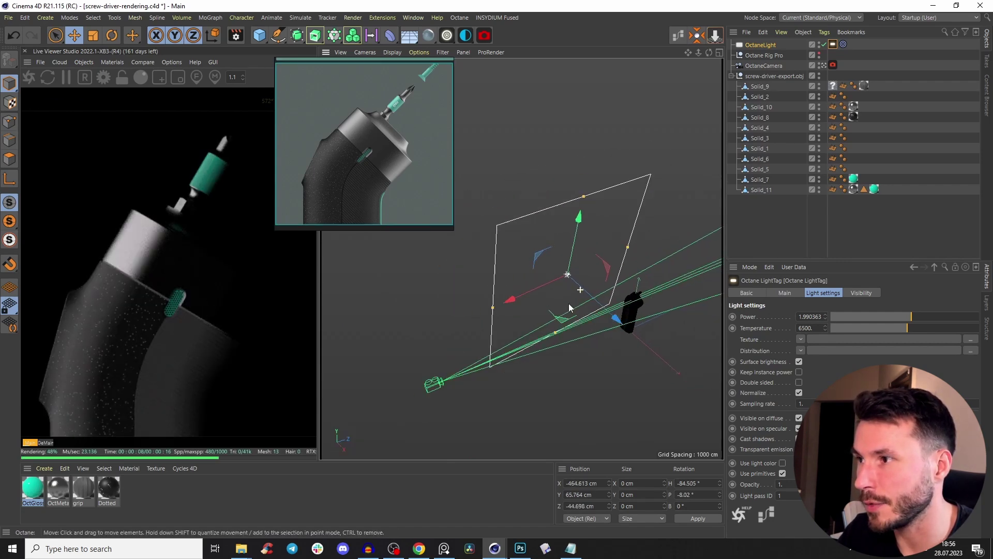
pyautogui.keyDown('alt'); pyautogui.moveTo(579, 288); pyautogui.dragTo(549, 264, button='middle'); pyautogui.keyUp('alt')
pyautogui.keyDown('alt'); pyautogui.moveTo(544, 265); pyautogui.dragTo(550, 257); pyautogui.keyUp('alt')
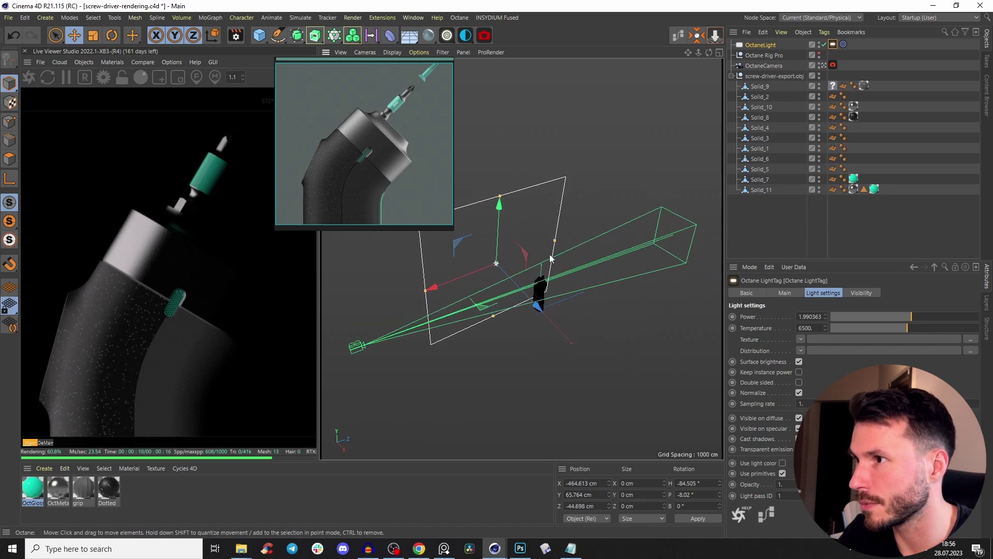
pyautogui.keyDown('ctrl'); pyautogui.moveTo(532, 290); pyautogui.dragTo(623, 361); pyautogui.keyUp('ctrl')
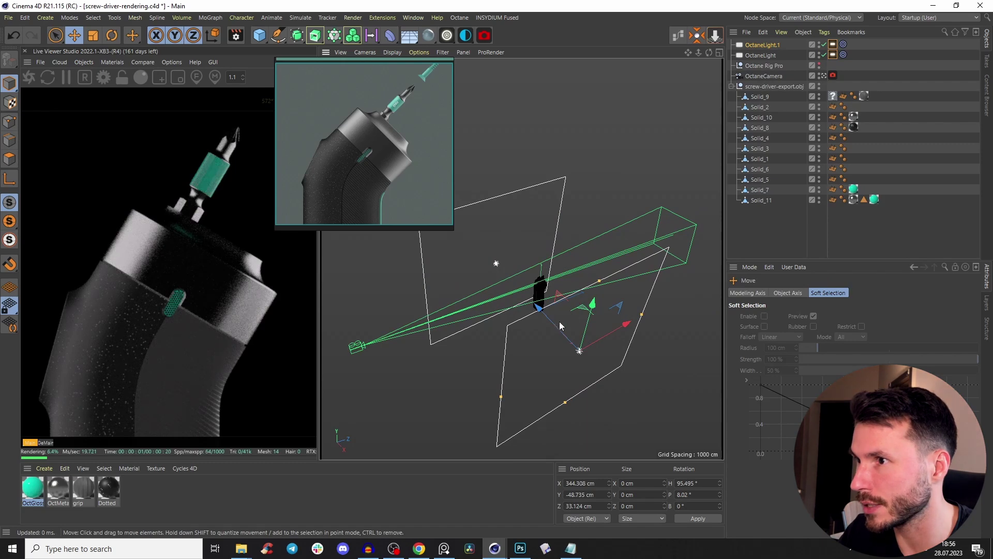
pyautogui.moveTo(501, 397); pyautogui.dragTo(536, 393)
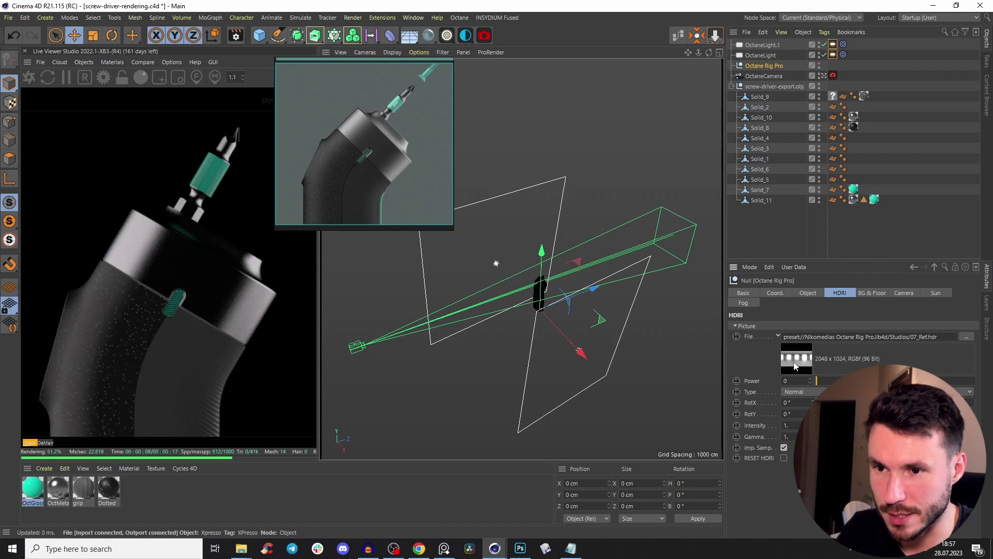
# Step: Raise the HDRI power of Octane Rig Pro to about 0.099
pyautogui.click(818, 382)
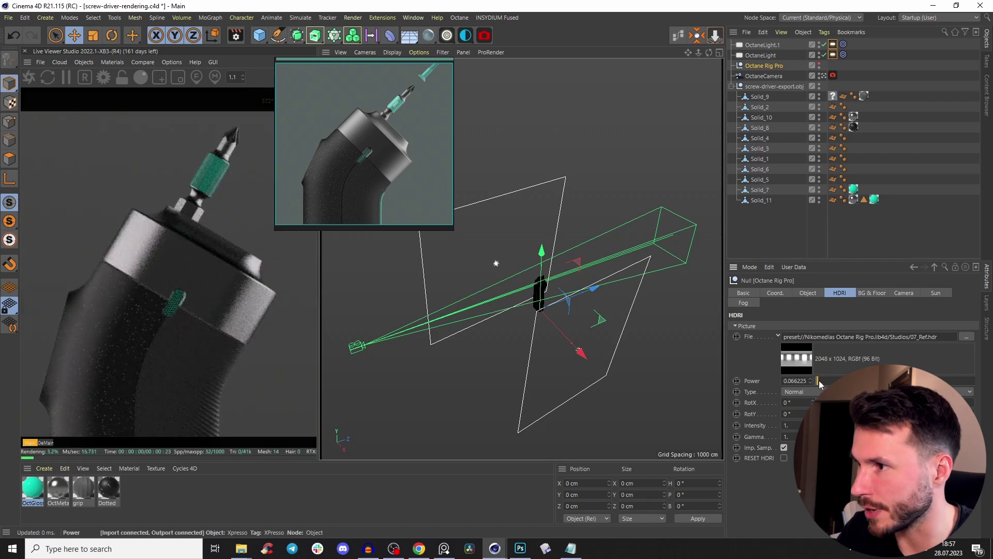
pyautogui.click(818, 383)
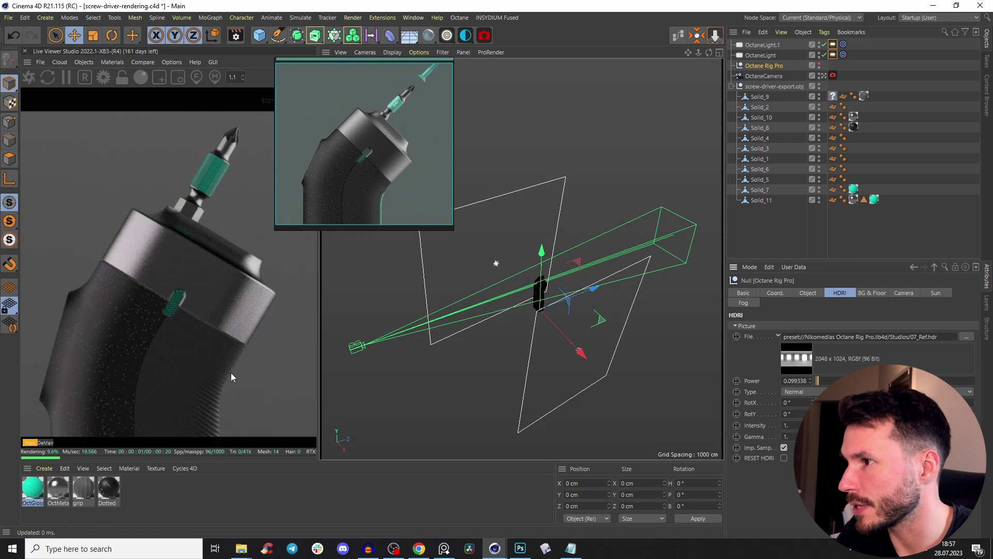
# Step: Make the original OctaneLight taller and move it to about X -604, Y 133, Z -6 cm
pyautogui.click(497, 264)
pyautogui.keyDown('alt'); pyautogui.moveTo(498, 266); pyautogui.dragTo(541, 259, button='middle'); pyautogui.keyUp('alt')
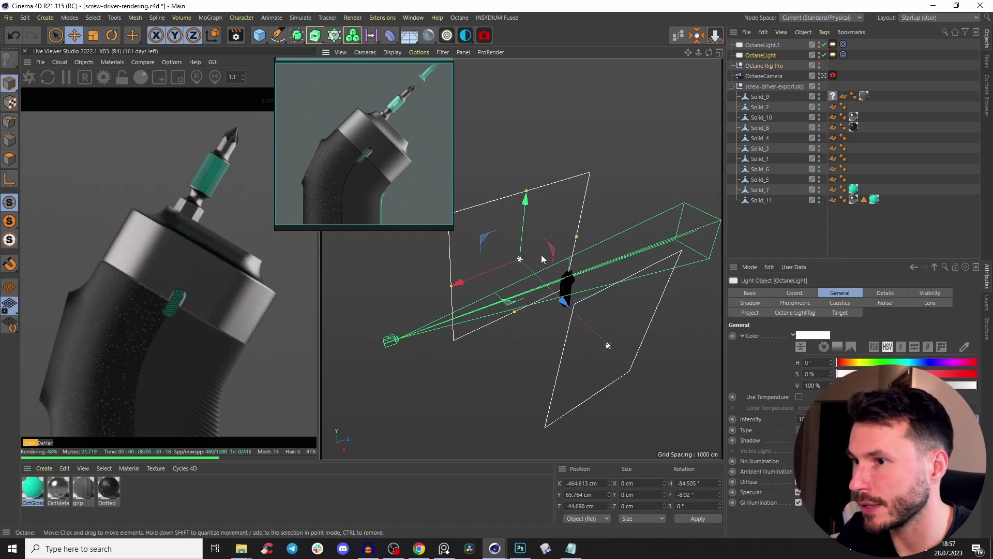
pyautogui.moveTo(526, 191); pyautogui.dragTo(551, 112)
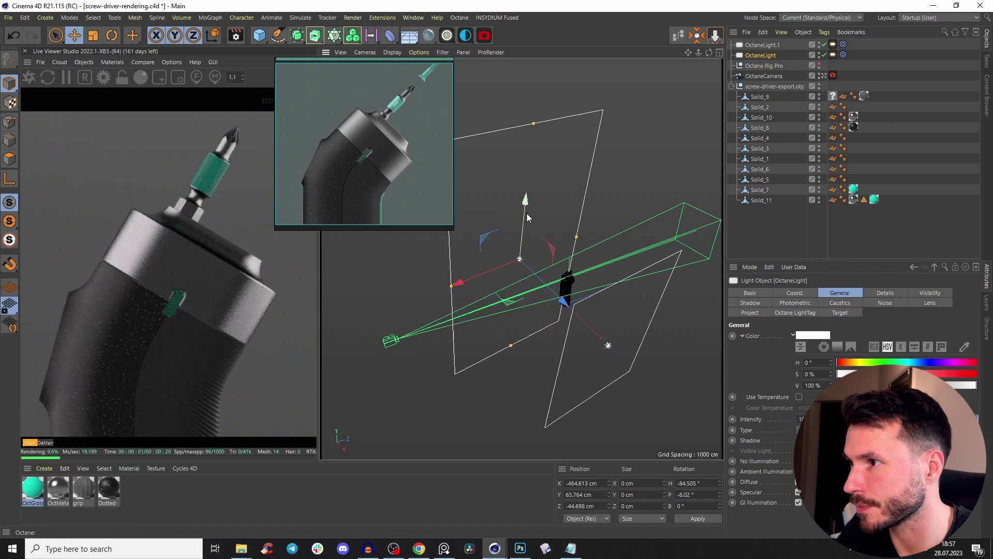
pyautogui.moveTo(527, 214)
pyautogui.mouseDown()
pyautogui.moveTo(537, 184)
pyautogui.moveTo(536, 209)
pyautogui.mouseUp()
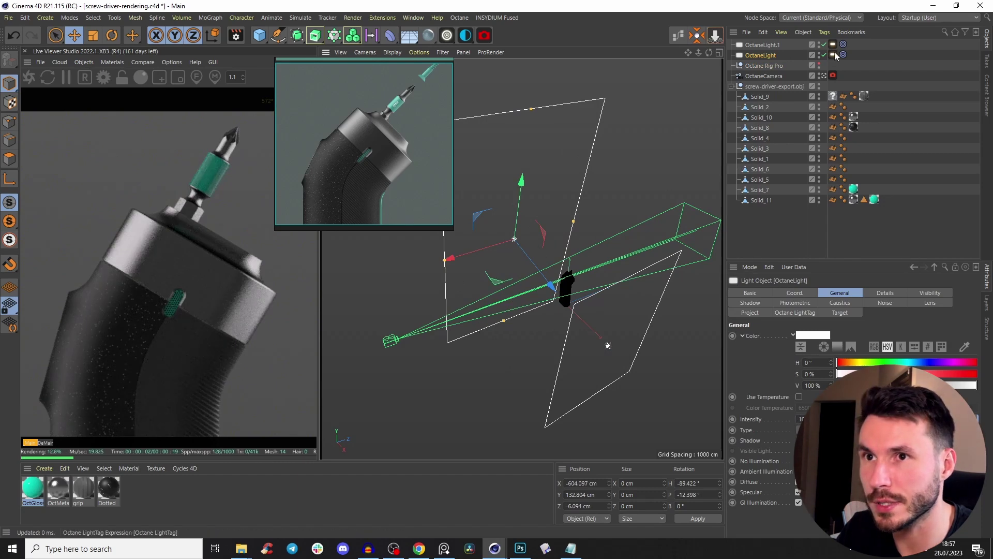
# Step: Give OctaneLight a Gradient texture reversed to run white to black, then widen and reposition the light to about X -545, Y 108, Z -142 cm
pyautogui.click(795, 312)
pyautogui.click(800, 340)
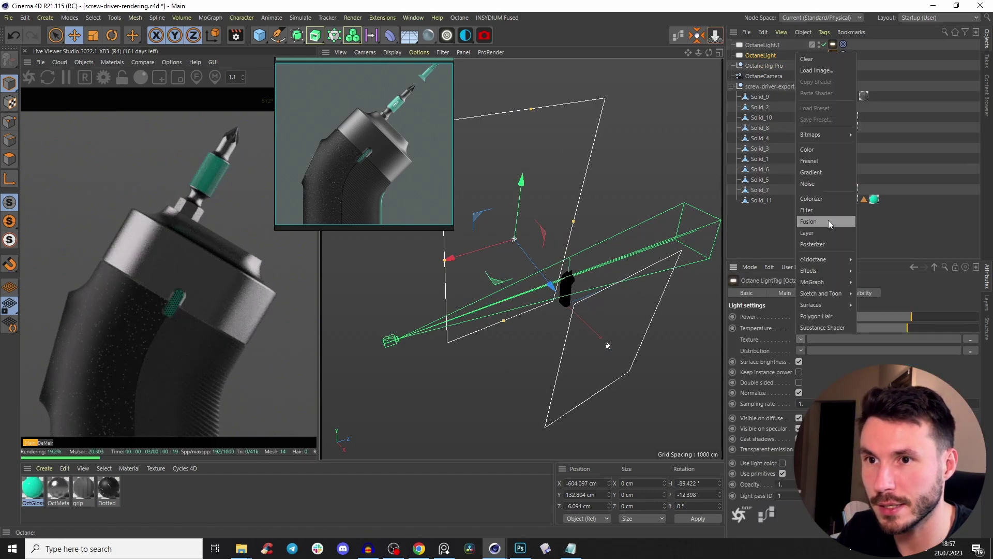
pyautogui.click(816, 171)
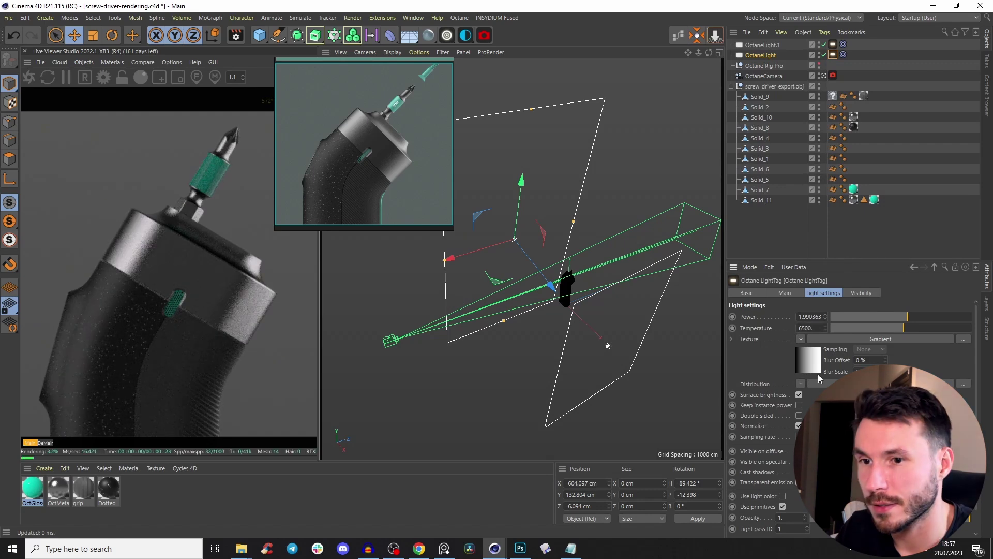
pyautogui.rightClick(811, 358)
pyautogui.click(815, 357)
pyautogui.click(817, 359)
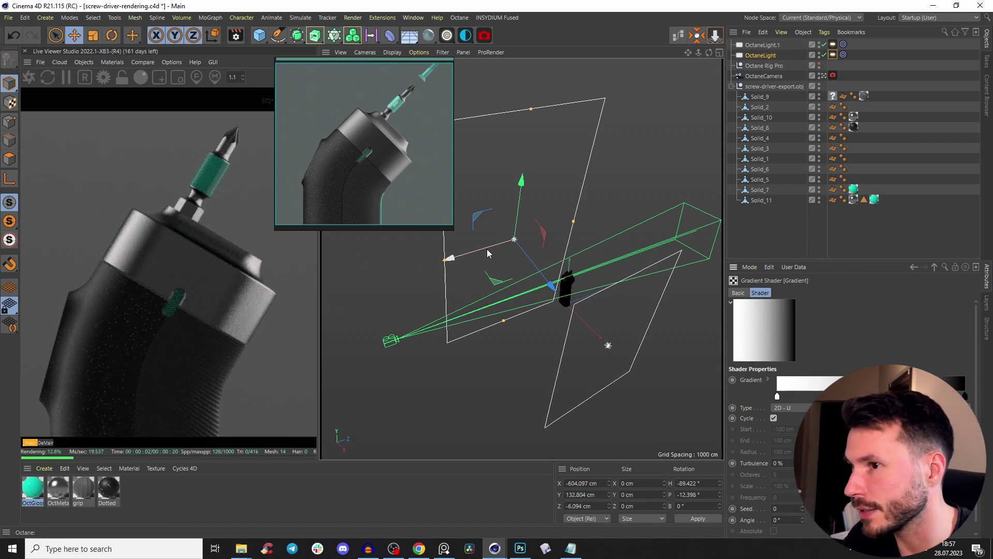
pyautogui.moveTo(487, 250); pyautogui.dragTo(422, 278)
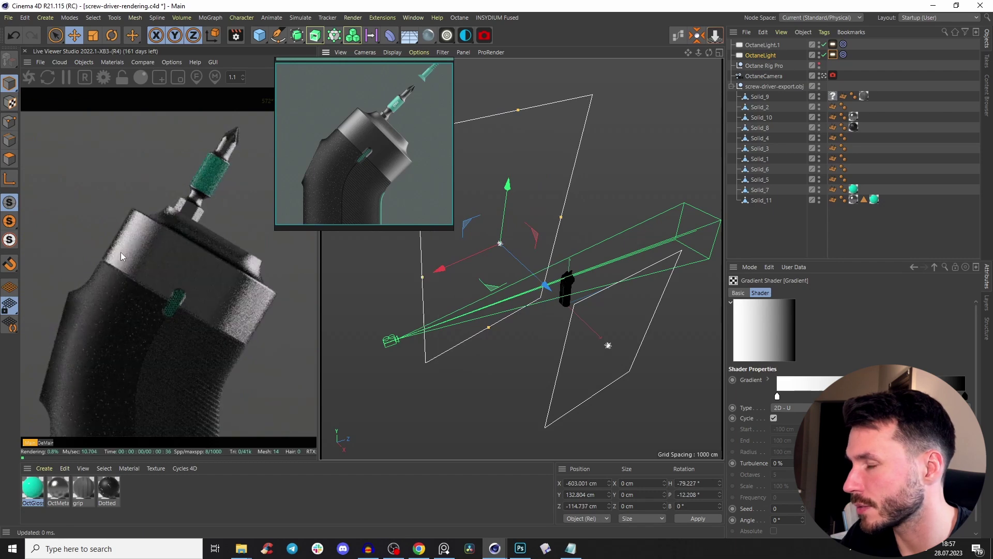
# Step: Set the roughness of the Dotted material's sub material to about 0.556 in the node editor
pyautogui.doubleClick(108, 489)
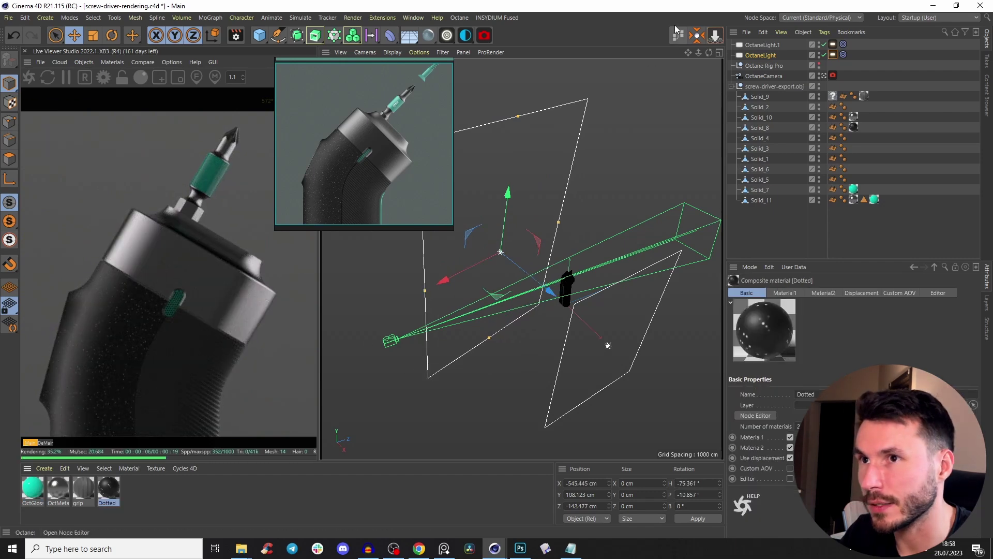
pyautogui.scroll(-3, 709, 177)
pyautogui.moveTo(734, 164); pyautogui.dragTo(666, 181, button='middle')
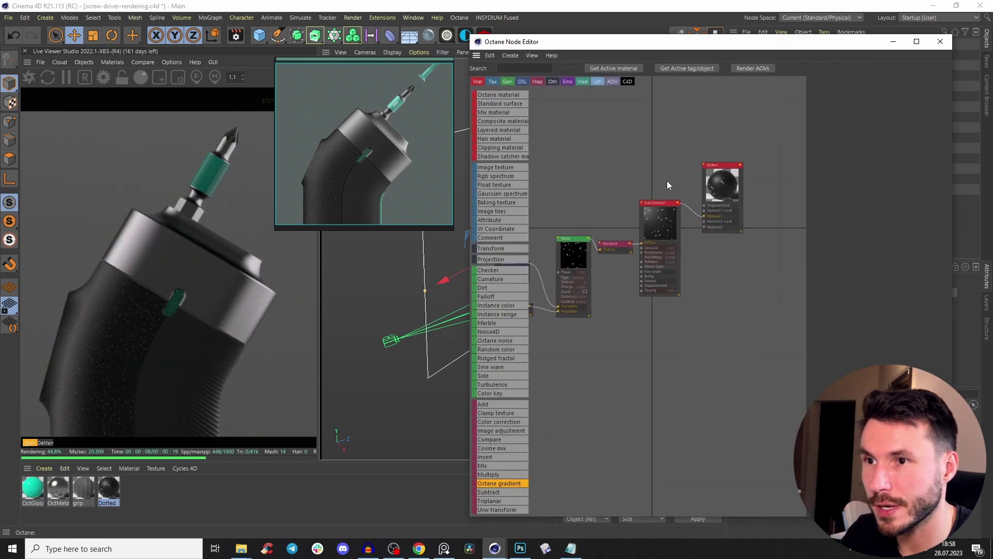
pyautogui.scroll(3, 667, 181)
pyautogui.moveTo(708, 155); pyautogui.dragTo(684, 157, button='middle')
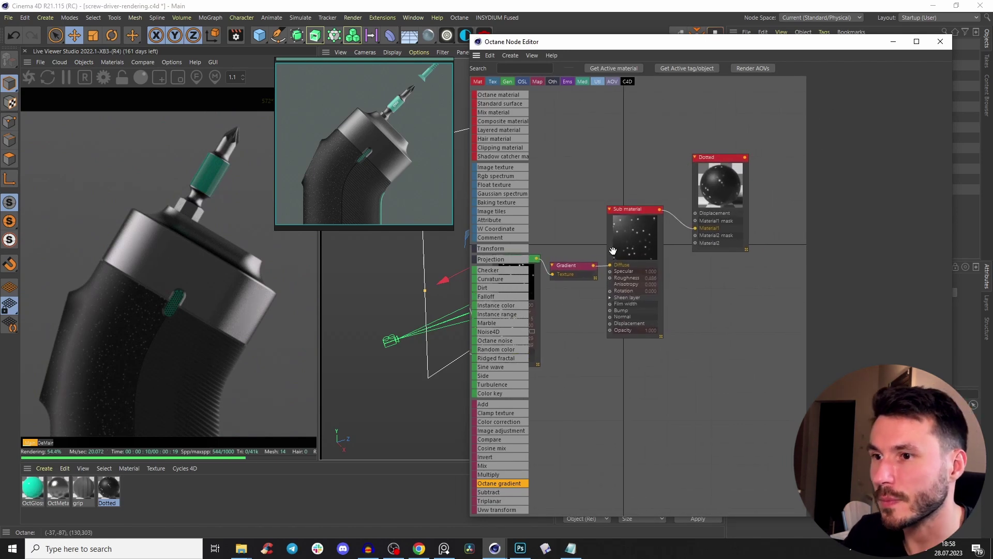
pyautogui.click(635, 238)
pyautogui.click(827, 92)
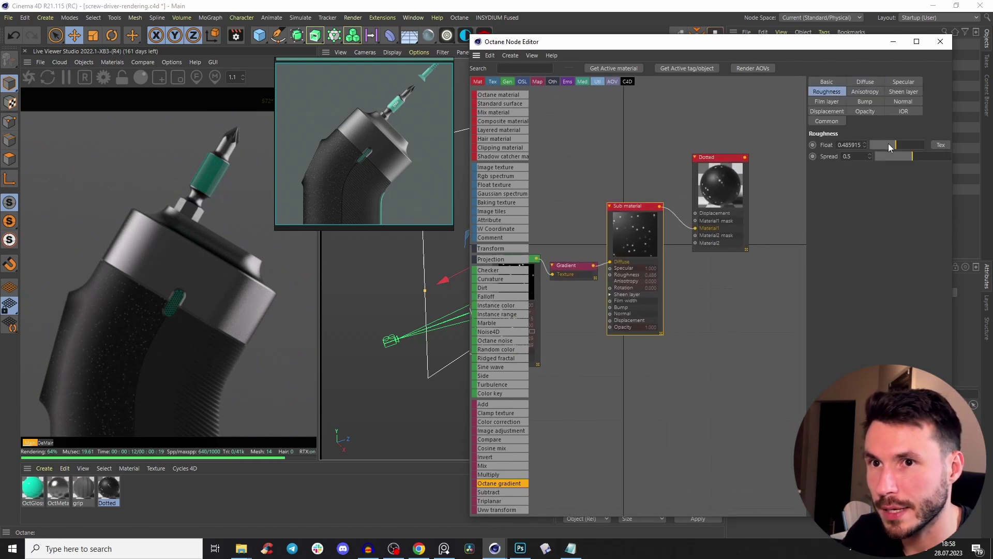
pyautogui.moveTo(888, 144); pyautogui.dragTo(895, 138)
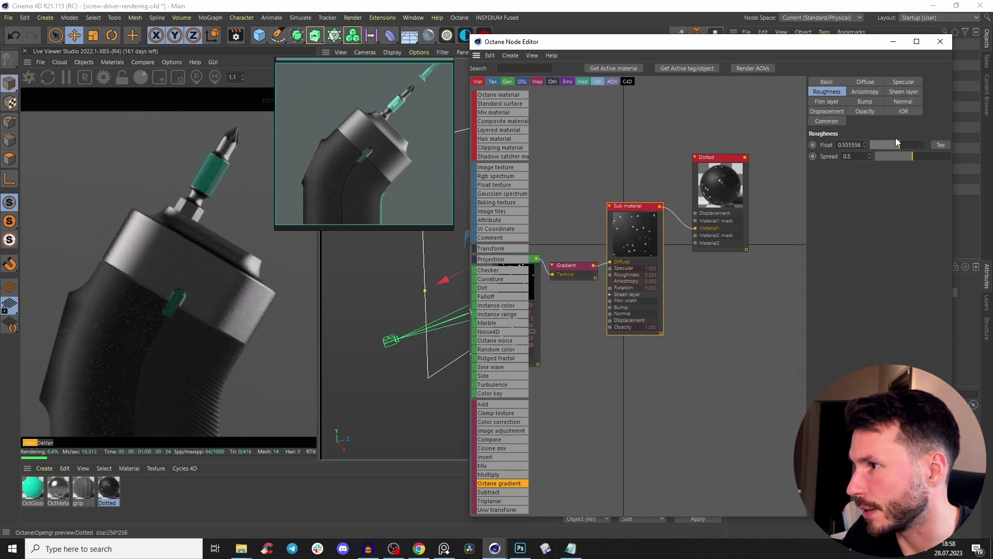
# Step: Lighten the black knot of the Gradient feeding the Dotted sub material's diffuse to a dark grey
pyautogui.click(903, 82)
pyautogui.scroll(-2, 592, 211)
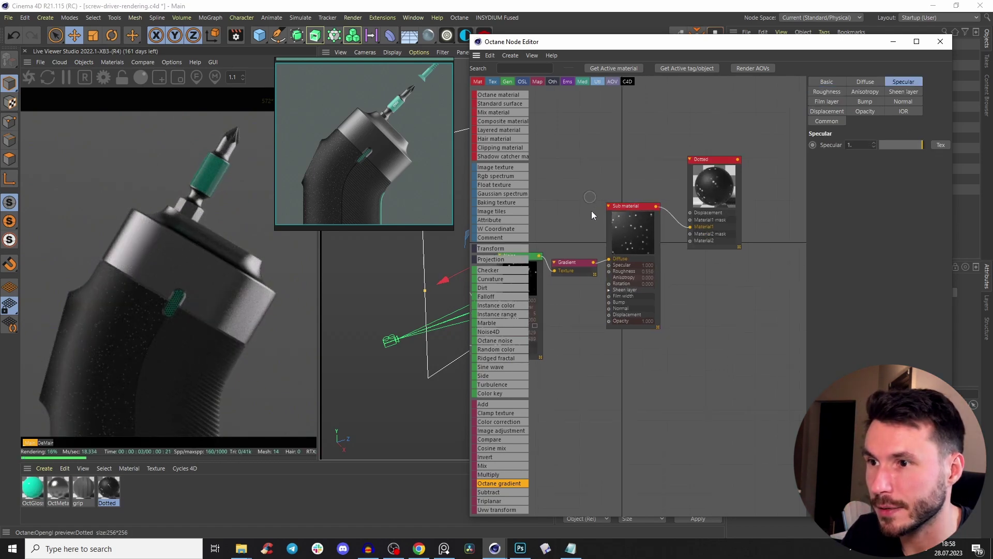
pyautogui.moveTo(592, 210); pyautogui.dragTo(616, 207, button='middle')
pyautogui.click(603, 253)
pyautogui.doubleClick(861, 211)
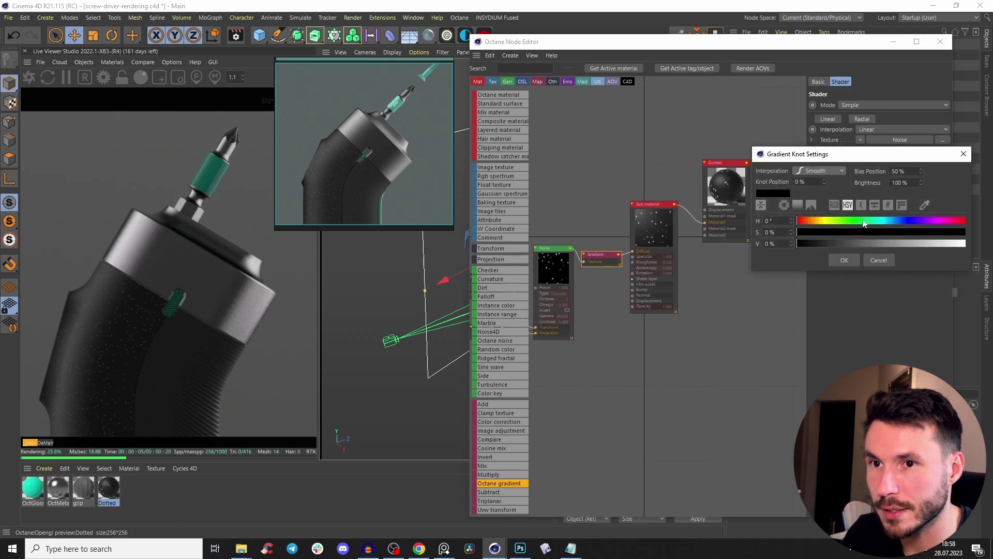
pyautogui.click(805, 244)
pyautogui.click(838, 258)
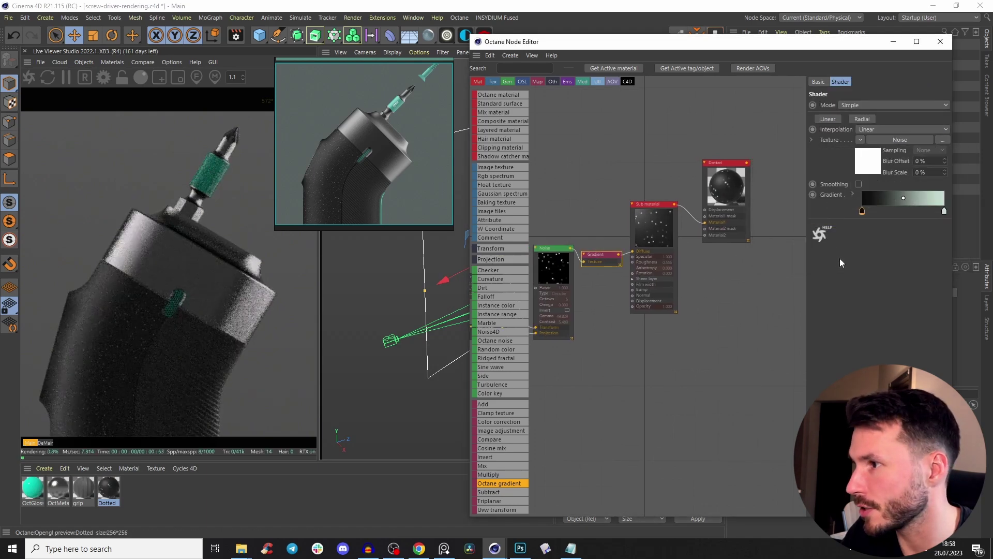
pyautogui.doubleClick(860, 211)
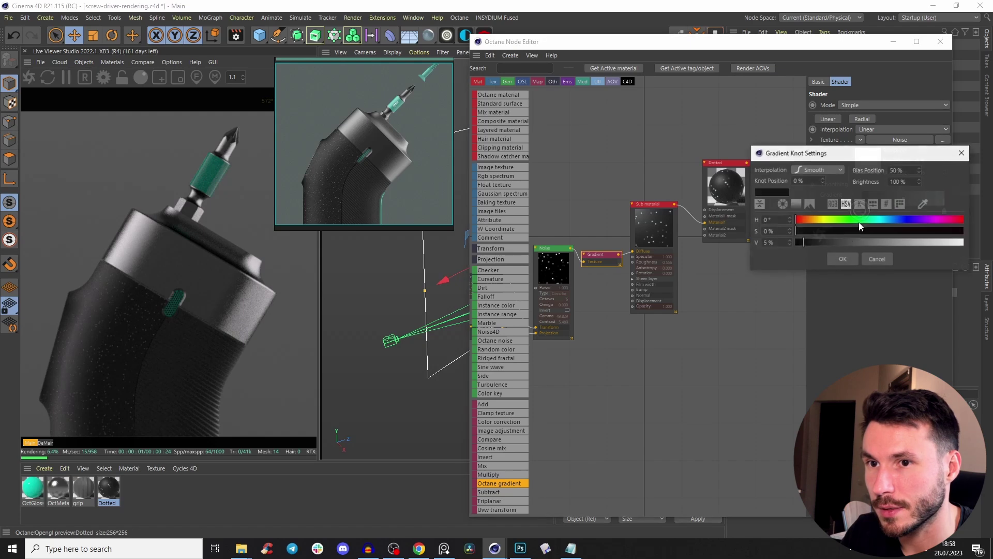
pyautogui.click(817, 241)
pyautogui.click(838, 257)
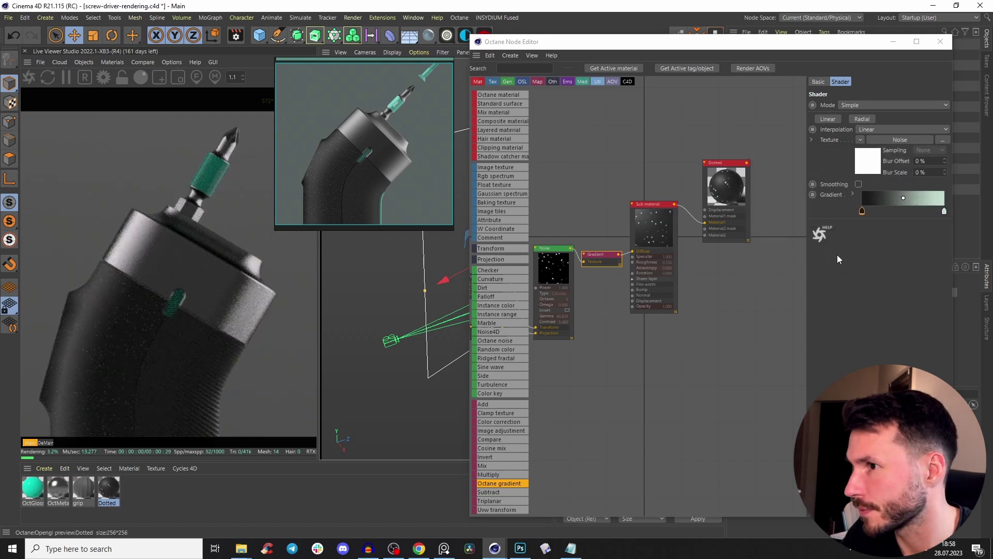
# Step: Set the light knot of the Dotted material's Gradient to H 144°, S 6%, V 94%
pyautogui.doubleClick(944, 211)
pyautogui.click(974, 246)
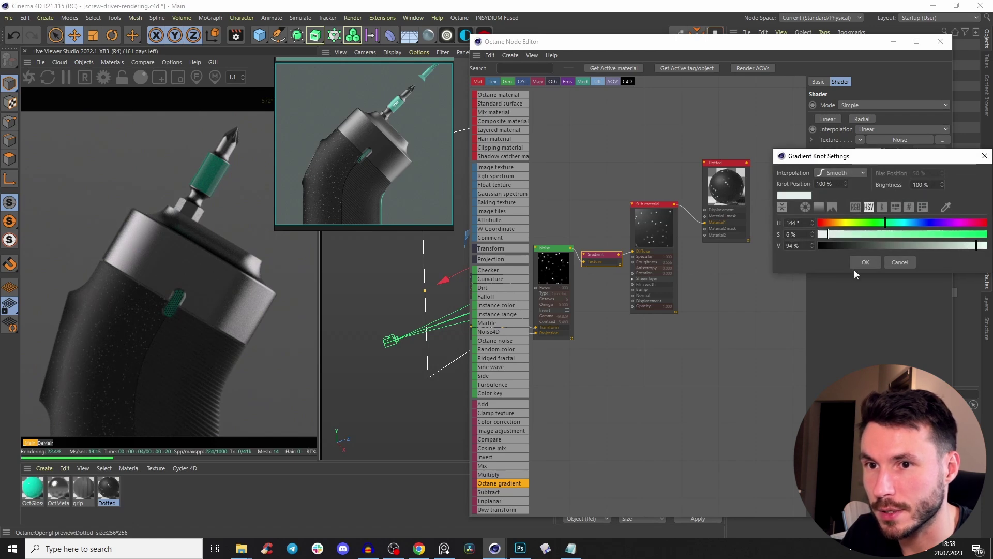
pyautogui.click(862, 263)
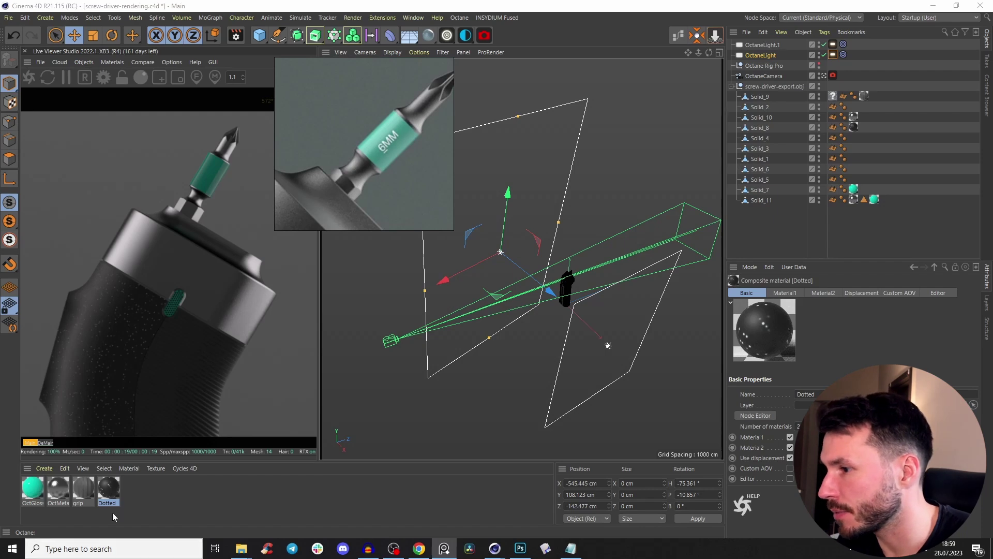
# Step: Adjust the brightness of the end knot in the OctMetal1 material's bump Gradient
pyautogui.click(58, 487)
pyautogui.click(677, 37)
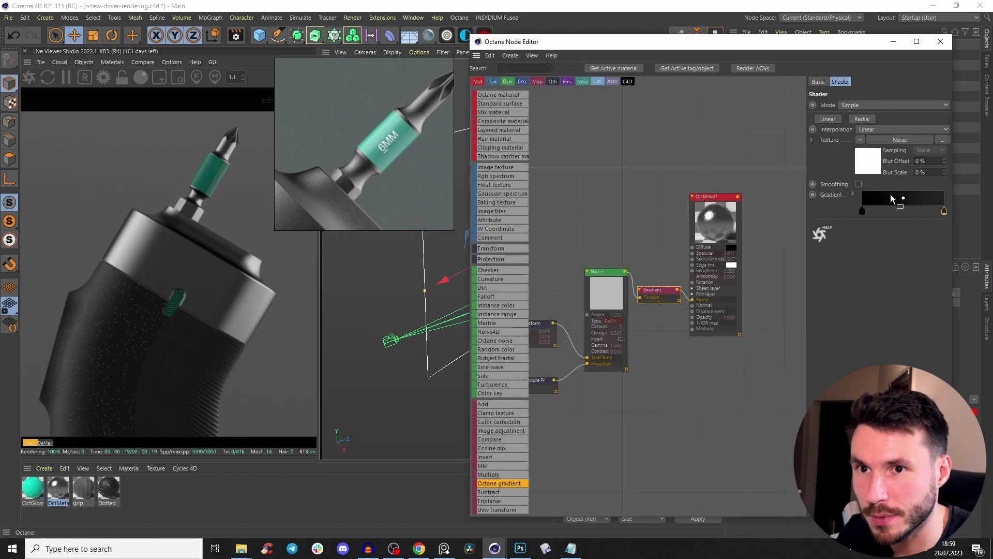
pyautogui.doubleClick(944, 210)
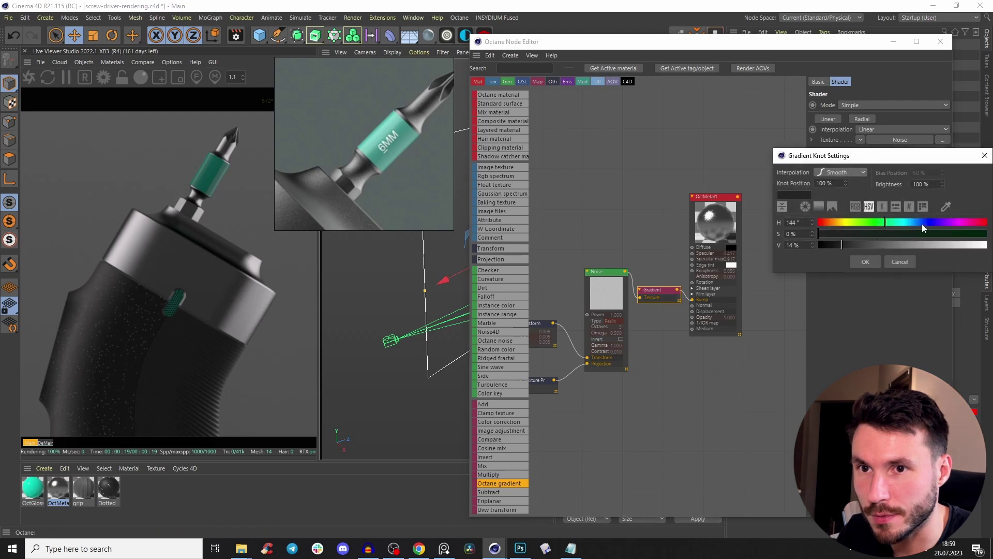
pyautogui.click(862, 260)
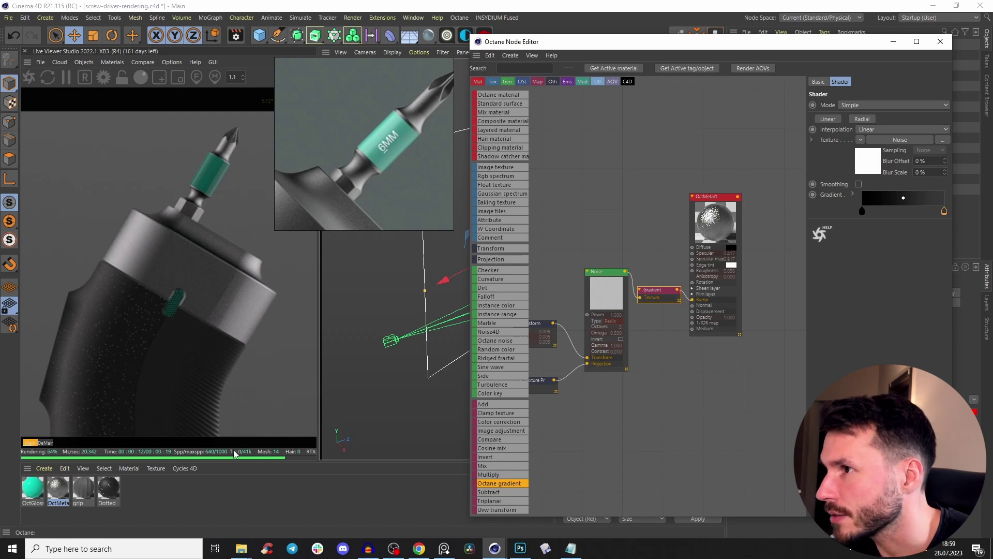
# Step: Set the scale of the OctMetal1 noise's Transform node to about 0.0084 and compare the result with the reference image
pyautogui.click(541, 331)
pyautogui.moveTo(887, 184); pyautogui.dragTo(886, 184)
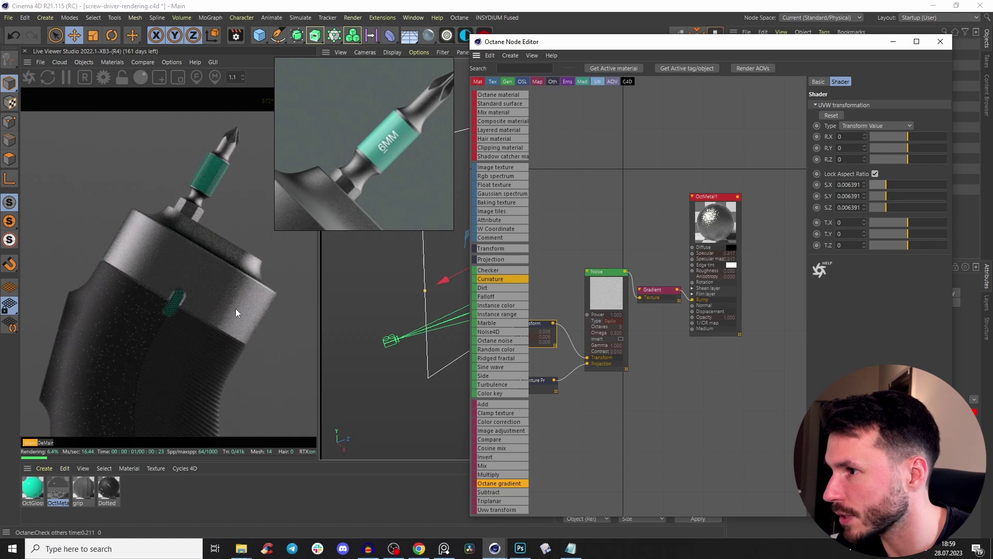
pyautogui.moveTo(864, 182); pyautogui.dragTo(870, 171)
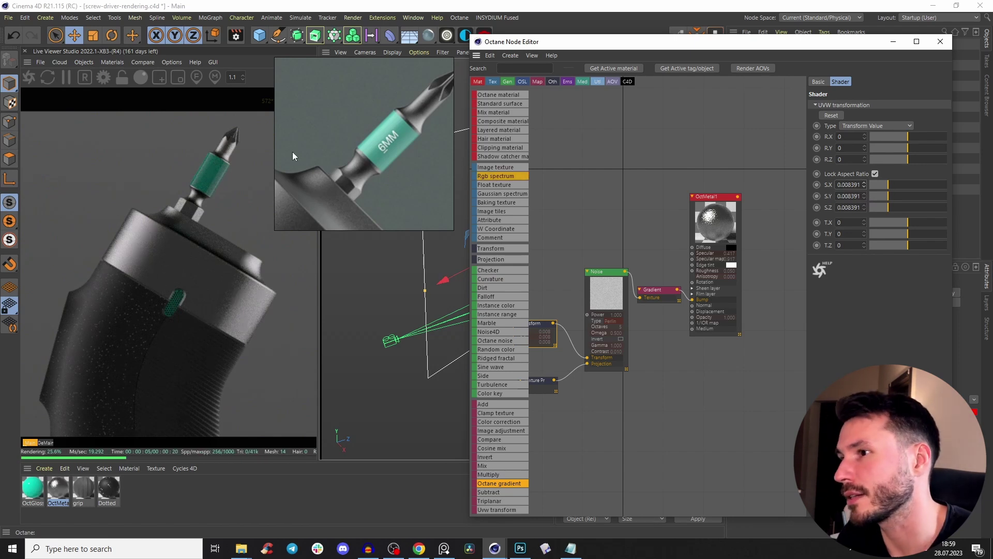
pyautogui.scroll(-2, 293, 151)
pyautogui.moveTo(364, 165); pyautogui.dragTo(440, 130, button='middle')
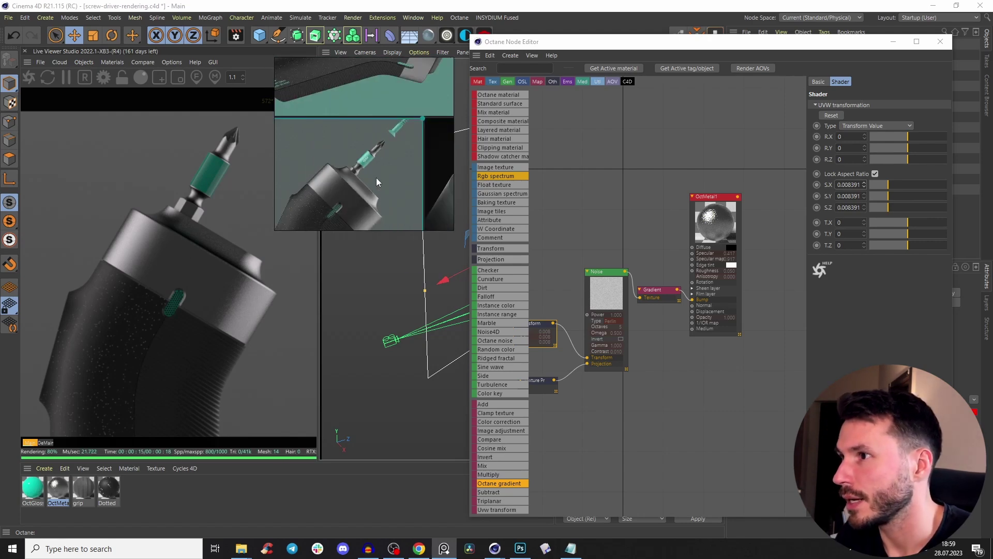
pyautogui.click(893, 41)
# Step: Add a third OctaneLight above the screwdriver at about Y 836, Z -4 cm, facing down, and scale it up
pyautogui.click(569, 280)
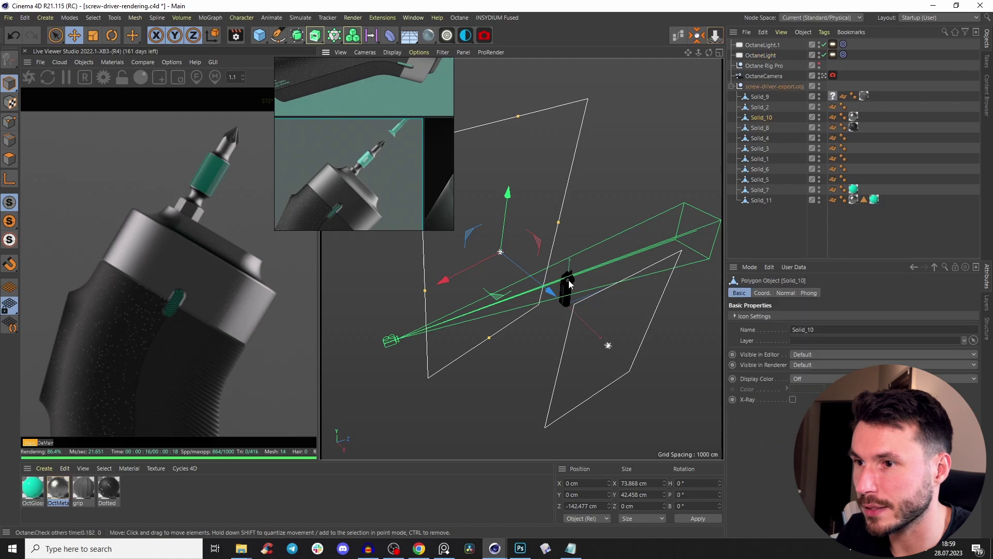
pyautogui.click(447, 35)
pyautogui.click(515, 111)
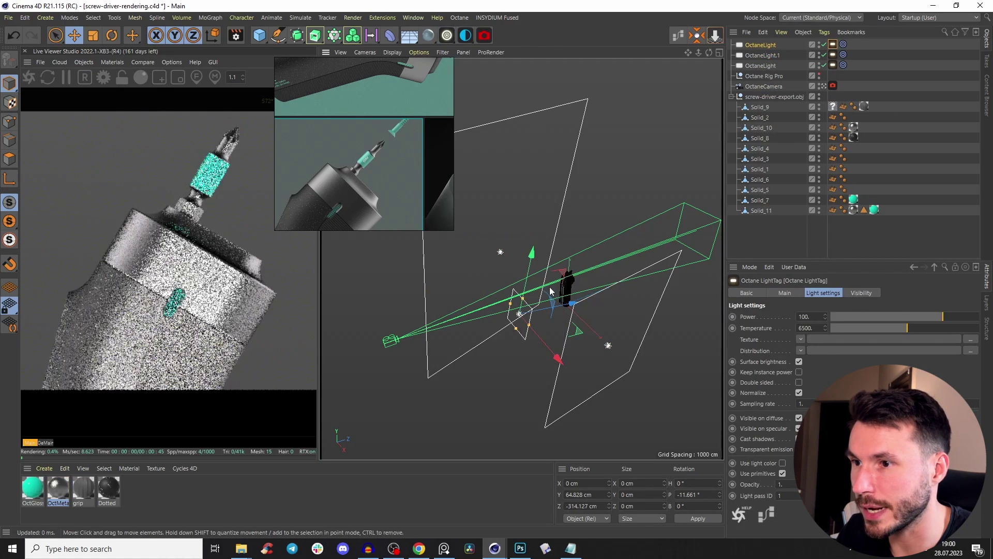
pyautogui.moveTo(582, 266); pyautogui.dragTo(613, 136)
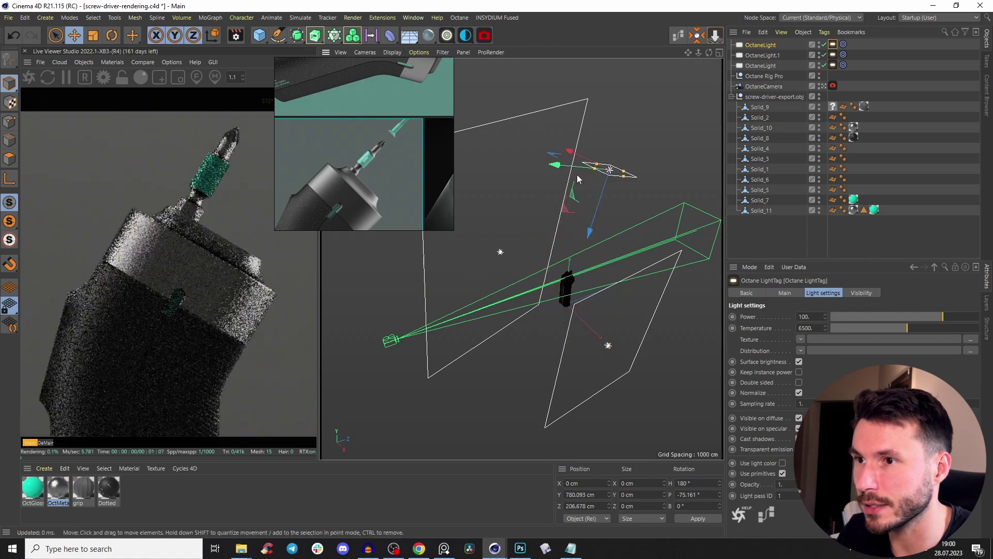
pyautogui.moveTo(576, 175); pyautogui.dragTo(535, 170)
pyautogui.press('t')
pyautogui.moveTo(610, 207); pyautogui.dragTo(910, 203)
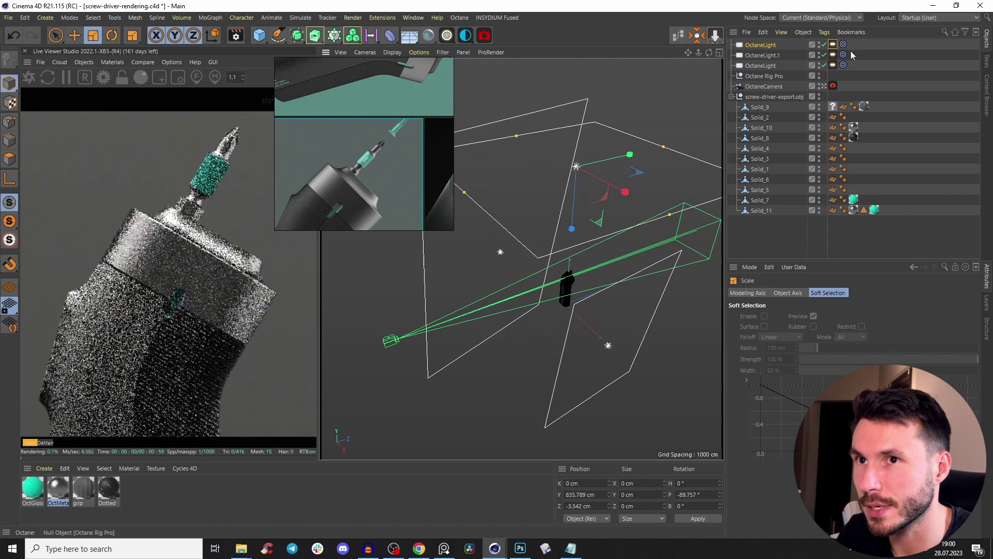
# Step: Lower the new top OctaneLight's power to about 0.5 and toggle the light off and on to compare its effect
pyautogui.click(833, 45)
pyautogui.click(860, 293)
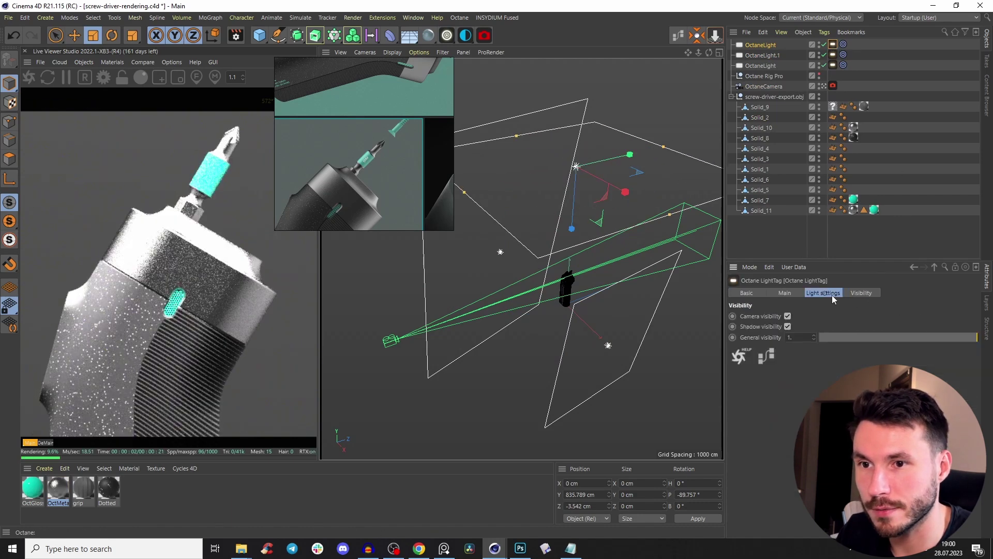
pyautogui.click(827, 292)
pyautogui.click(907, 316)
pyautogui.moveTo(903, 322); pyautogui.dragTo(900, 317)
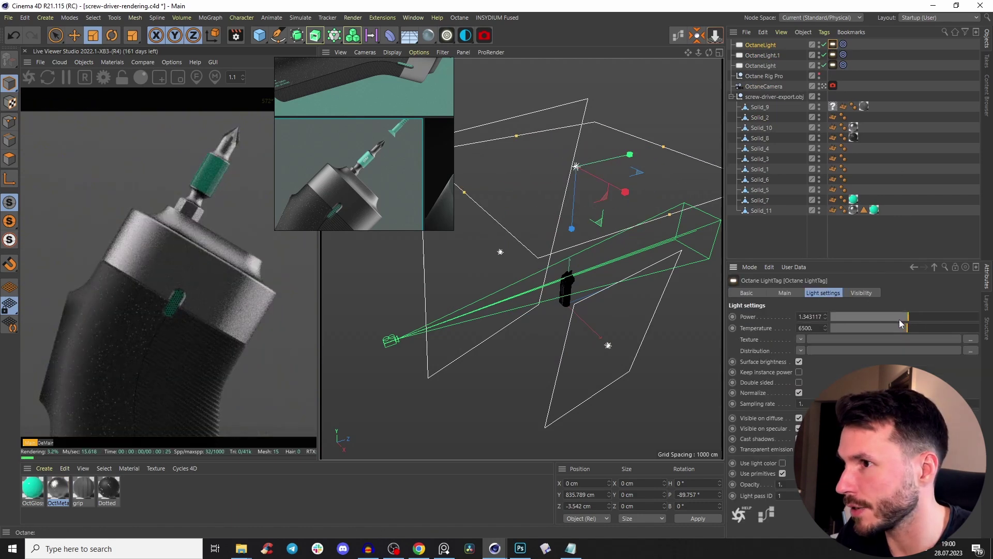
pyautogui.click(823, 45)
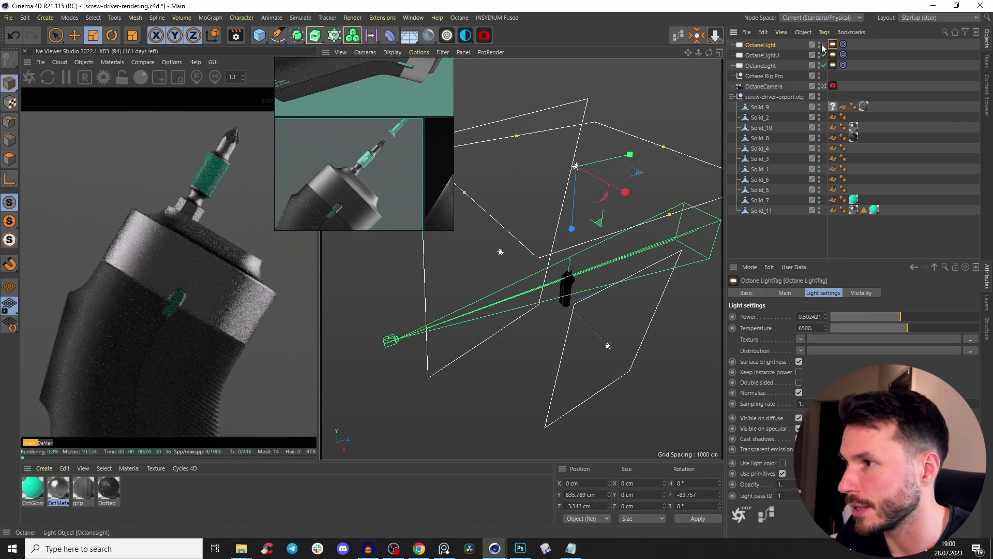
pyautogui.click(823, 45)
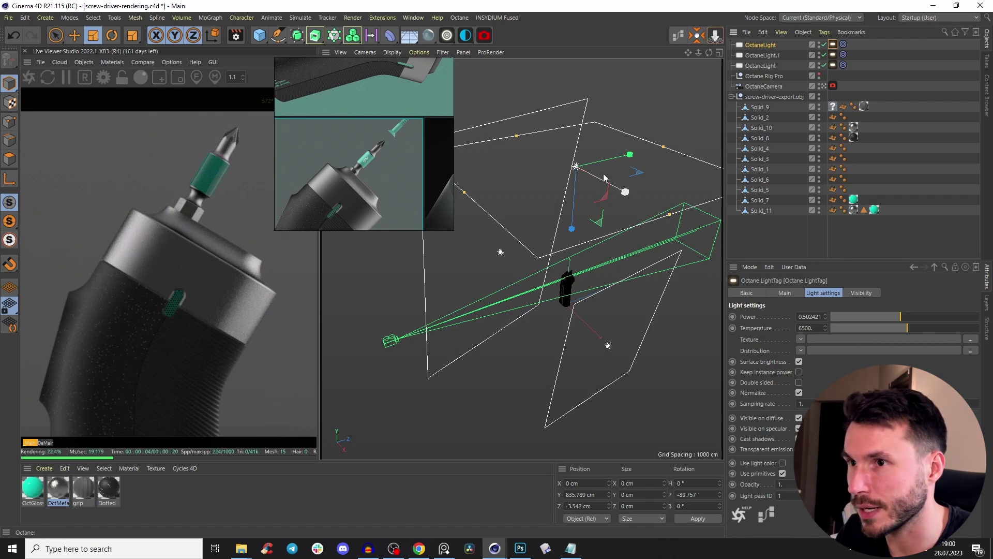
# Step: Move the top OctaneLight to about Y 1117, Z 194 cm, enlarge it, and set its power to about 1.43
pyautogui.press('e')
pyautogui.moveTo(582, 165); pyautogui.dragTo(635, 147)
pyautogui.scroll(-2, 569, 222)
pyautogui.moveTo(594, 193); pyautogui.dragTo(603, 153)
pyautogui.press('t')
pyautogui.moveTo(569, 241); pyautogui.dragTo(596, 241)
pyautogui.click(833, 44)
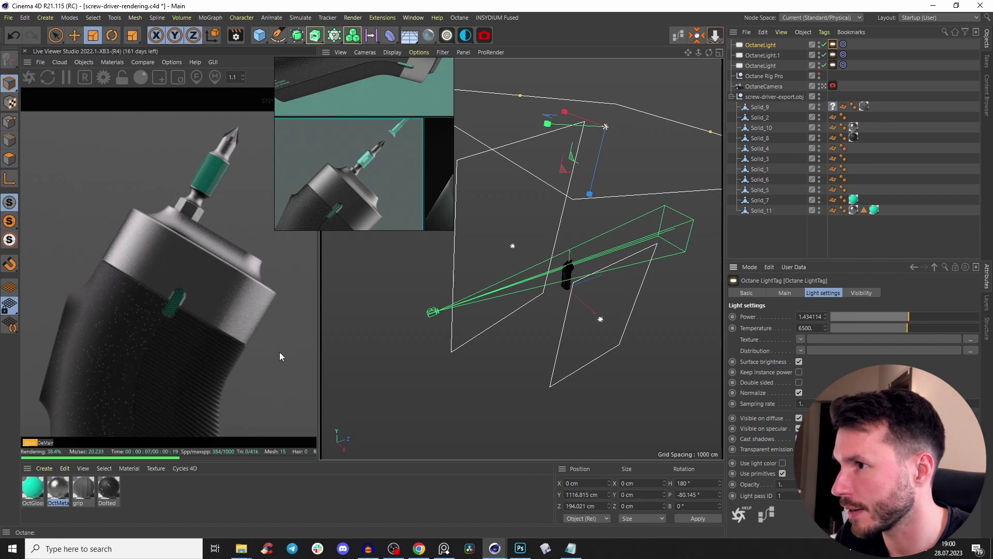
# Step: Reduce the OctMetal1 material's specular float to about 0.338 in the node editor
pyautogui.doubleClick(58, 490)
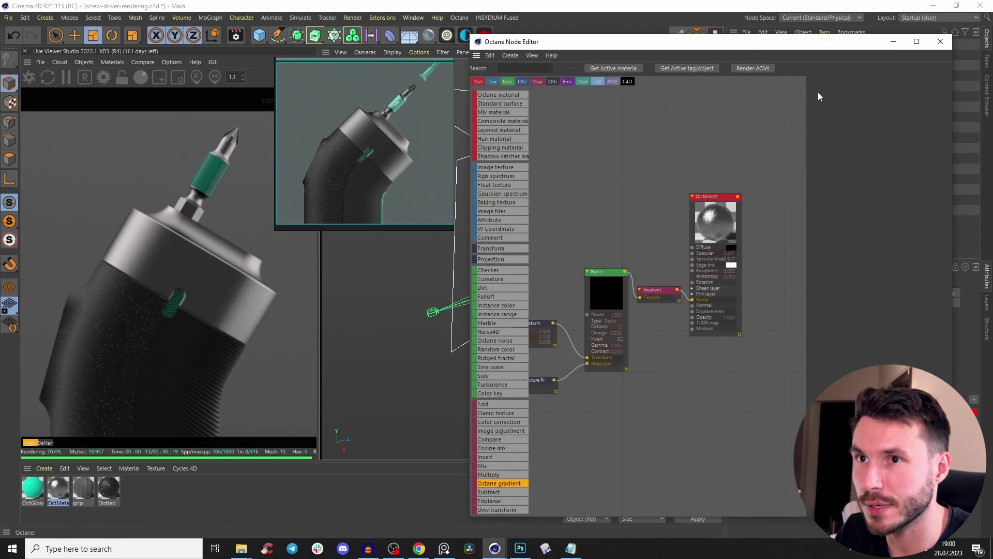
pyautogui.click(713, 197)
pyautogui.click(905, 82)
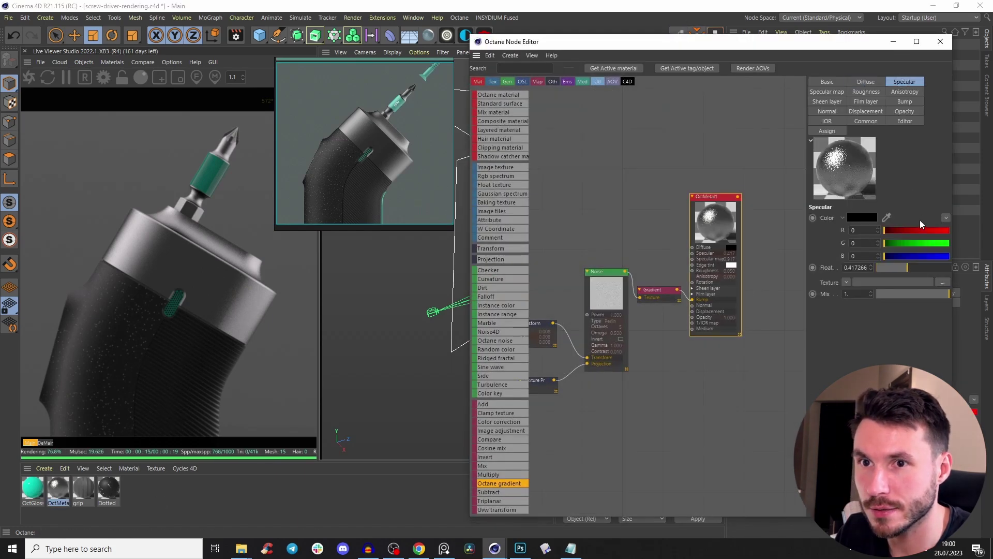
pyautogui.click(900, 268)
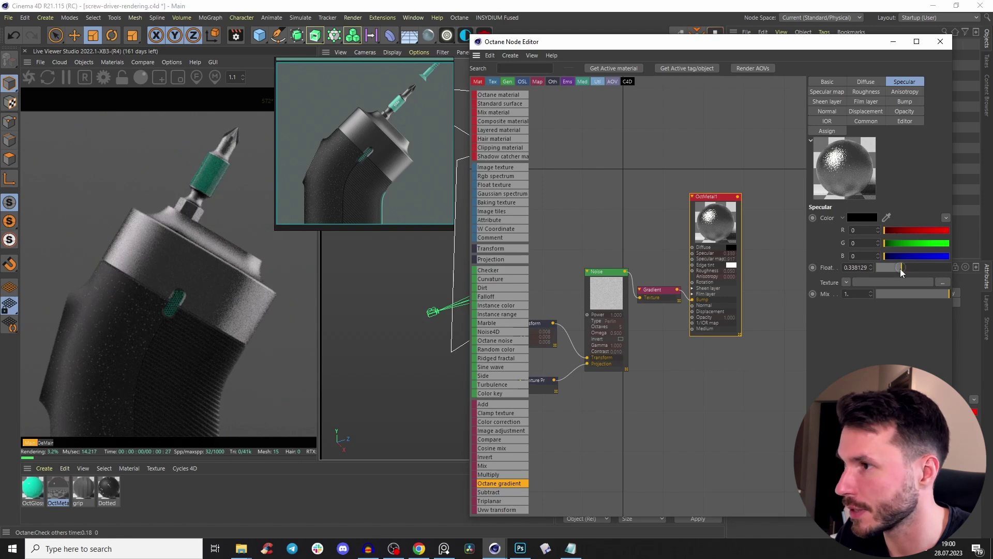
pyautogui.click(940, 41)
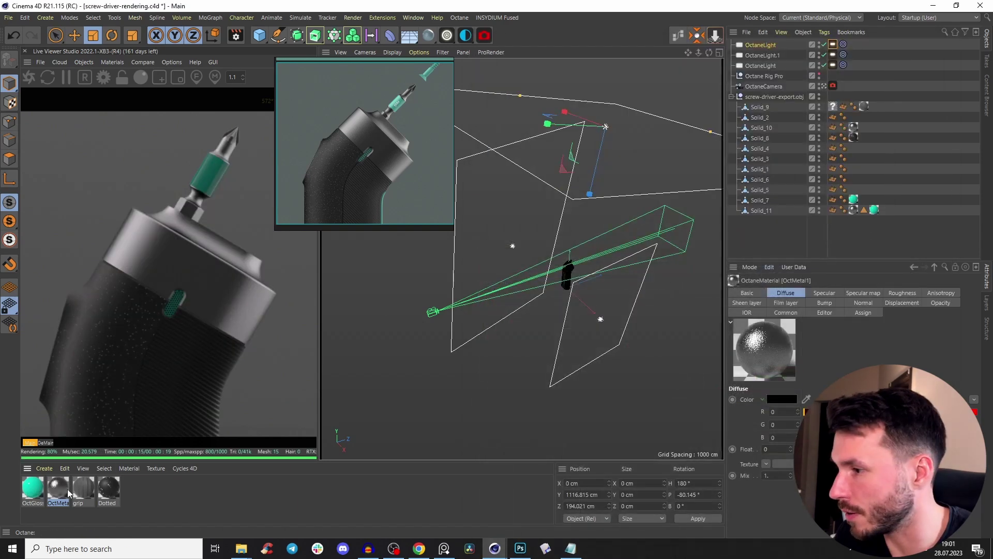
# Step: Set the OctGlossy1 material's diffuse colour to H 172°, S 86%, V 100%
pyautogui.doubleClick(33, 488)
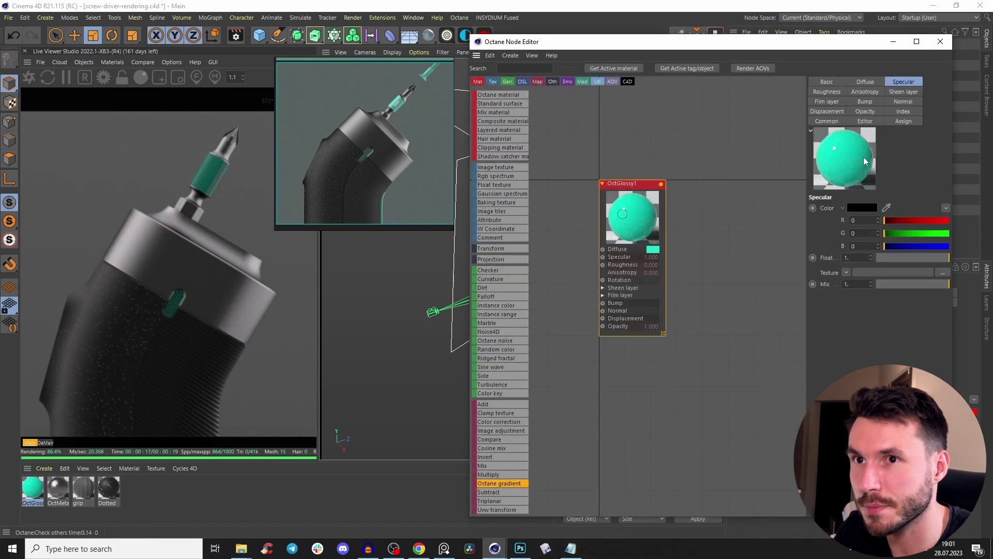
pyautogui.click(868, 83)
pyautogui.click(862, 208)
pyautogui.moveTo(943, 223); pyautogui.dragTo(967, 224)
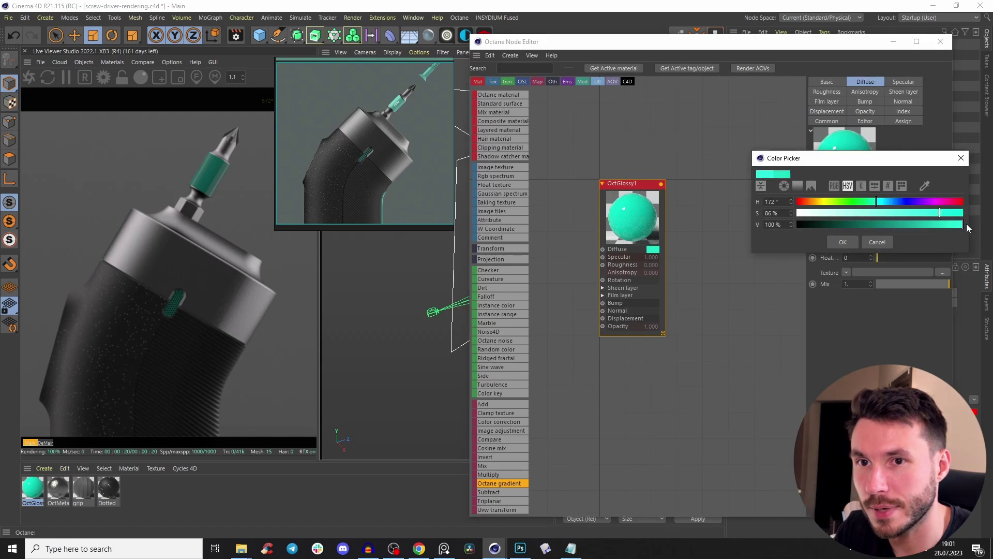
pyautogui.click(843, 242)
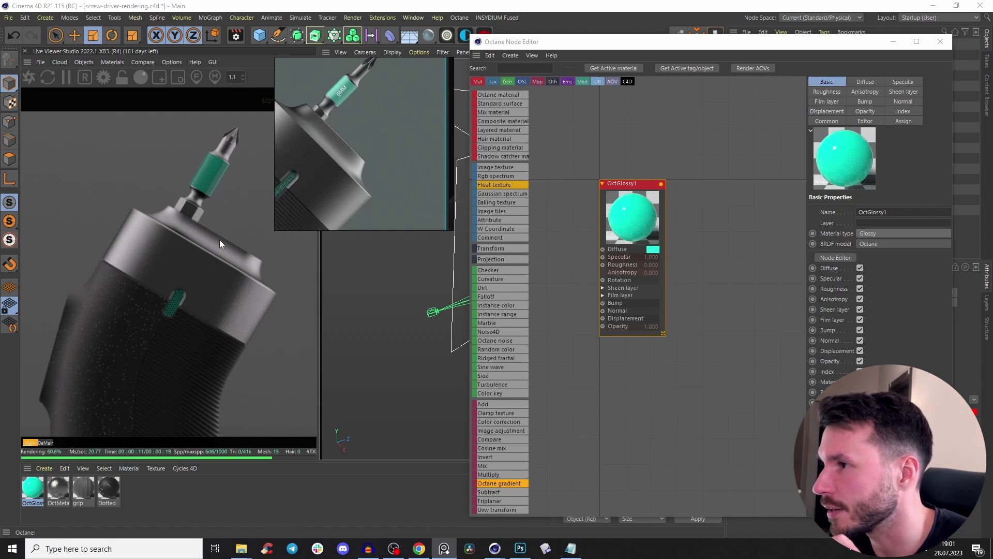
# Step: Examine the metal collar, bit and grip in the reference image and compare them with the live render
pyautogui.scroll(-2, 306, 159)
pyautogui.moveTo(338, 146); pyautogui.dragTo(353, 151, button='middle')
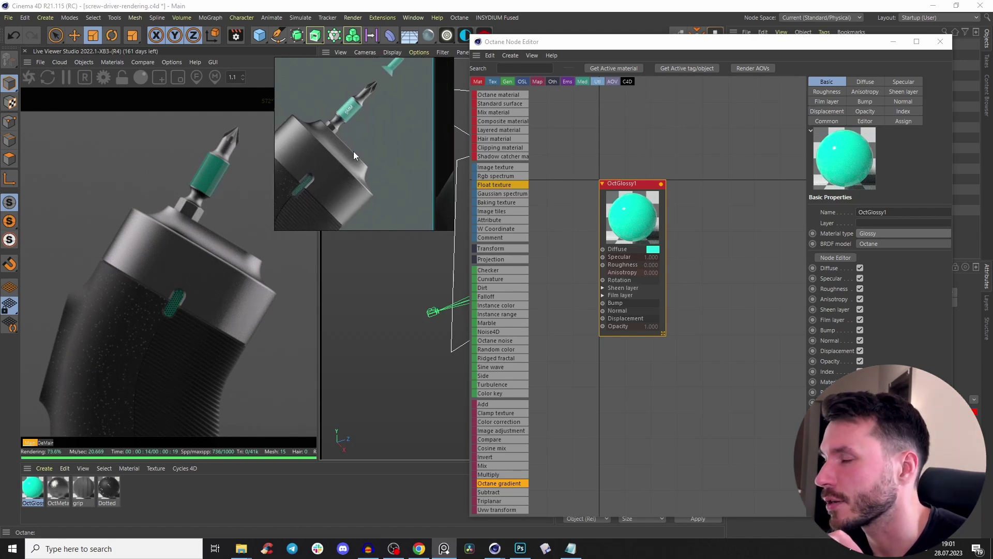
pyautogui.scroll(5, 354, 152)
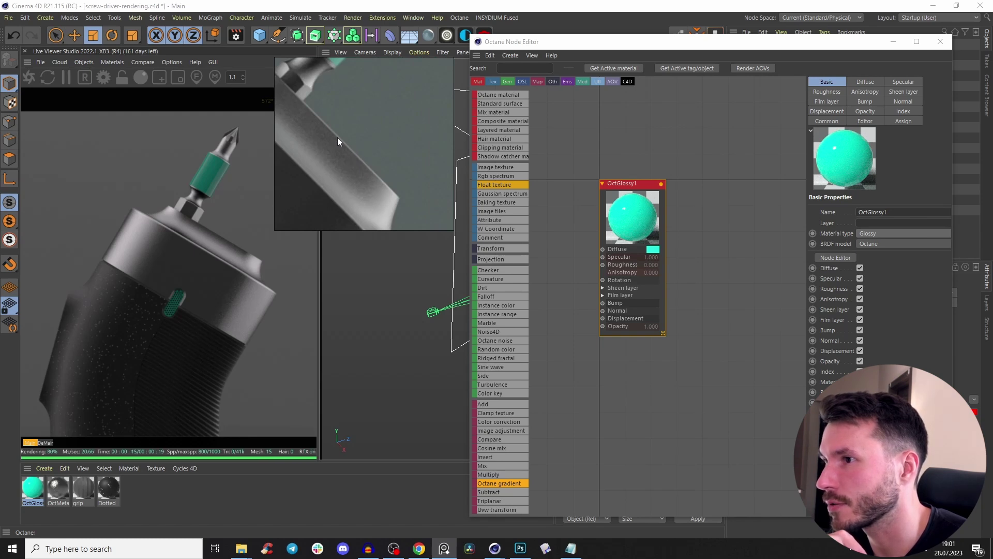
pyautogui.scroll(-2, 320, 159)
pyautogui.moveTo(319, 159); pyautogui.dragTo(415, 162, button='middle')
pyautogui.scroll(-1, 360, 153)
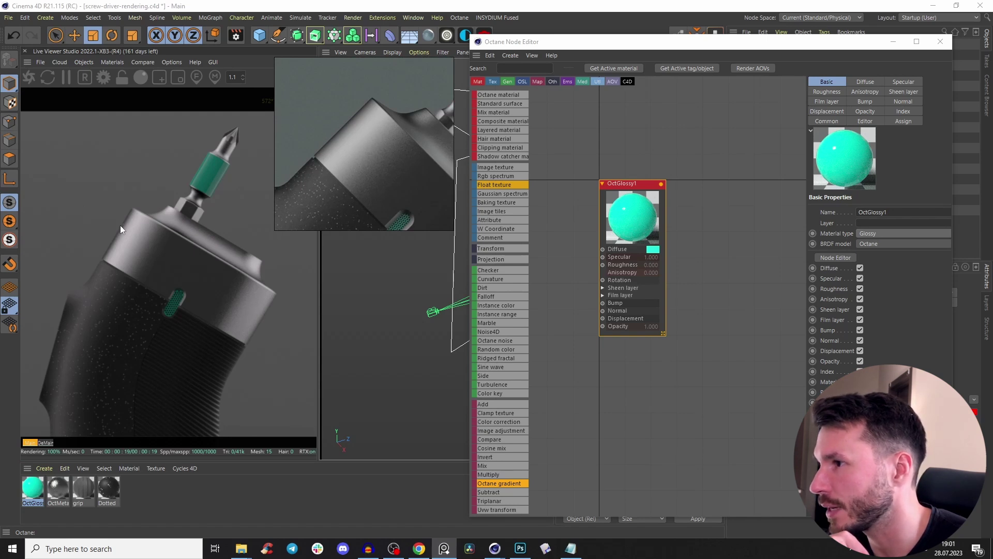
pyautogui.keyDown('alt'); pyautogui.moveTo(321, 141); pyautogui.dragTo(370, 146, button='middle'); pyautogui.keyUp('alt')
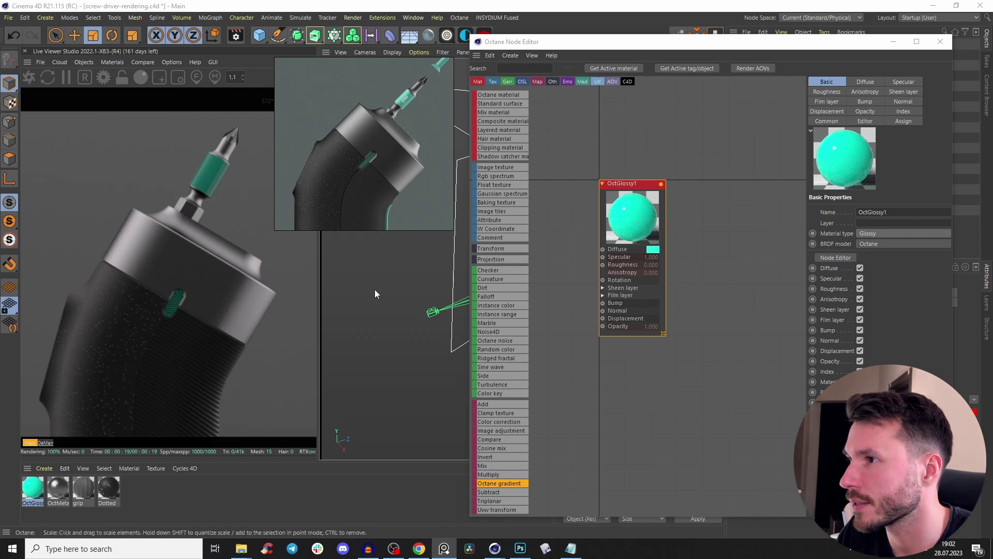
# Step: Lighten the grip material's diffuse colour to a neutral grey with R, G and B at 0.09463
pyautogui.click(84, 492)
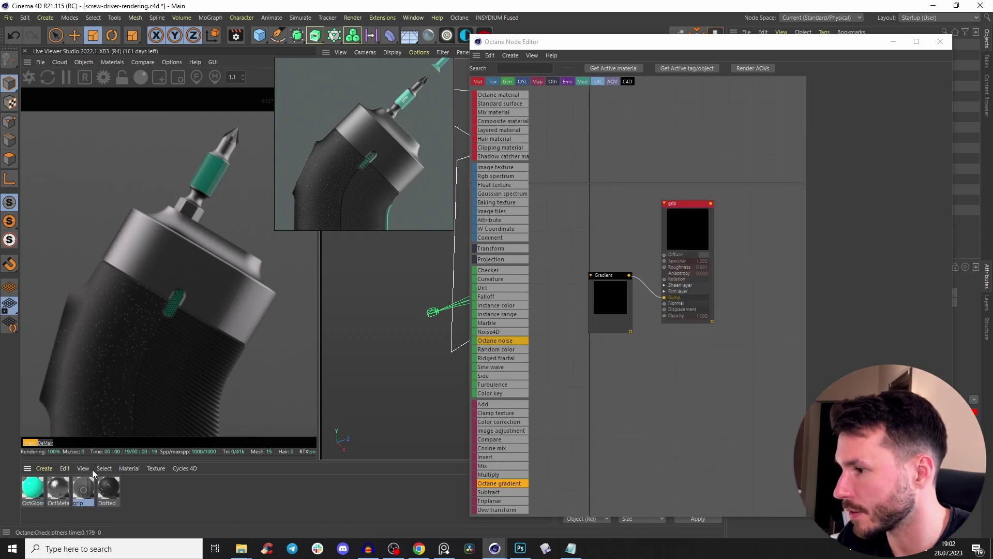
pyautogui.click(865, 81)
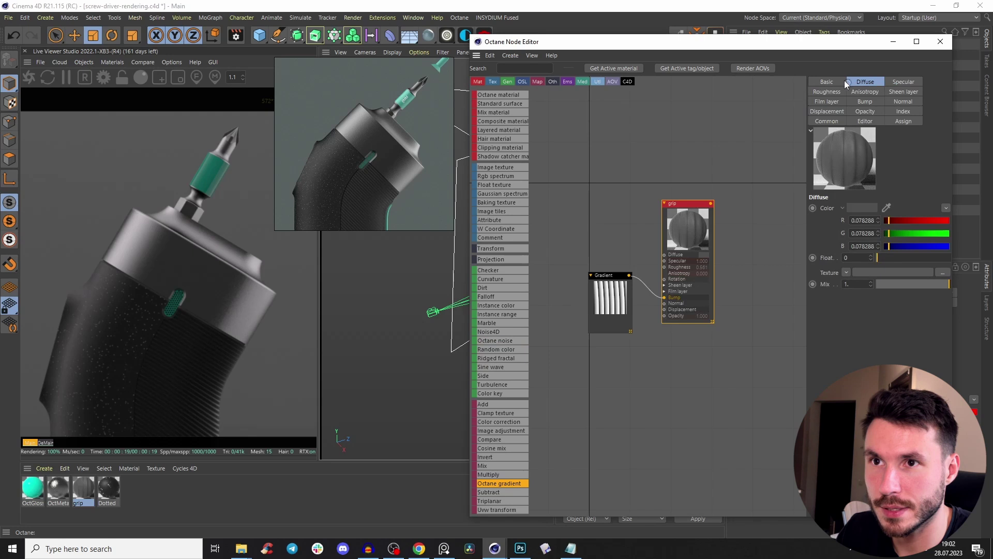
pyautogui.click(863, 209)
pyautogui.click(855, 228)
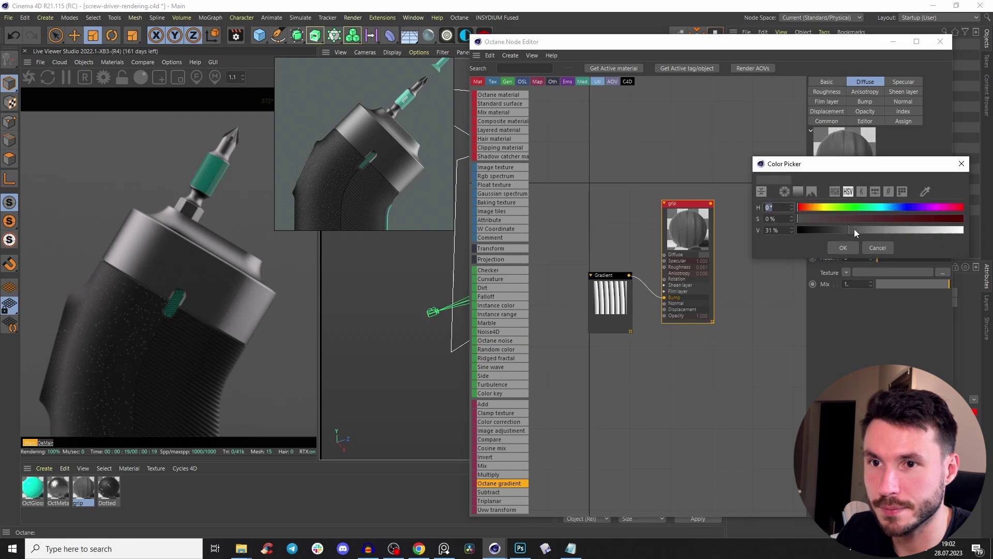
pyautogui.click(843, 246)
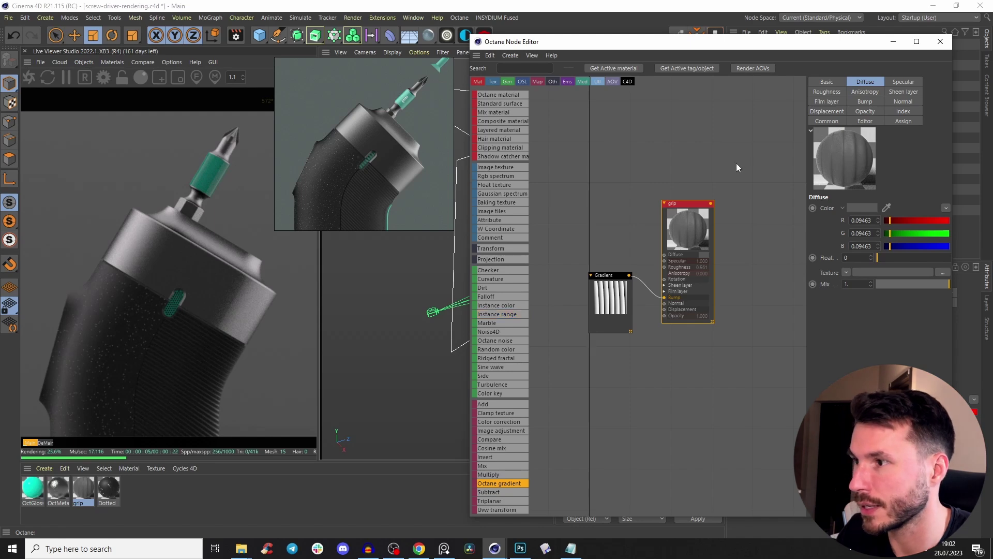
pyautogui.click(940, 41)
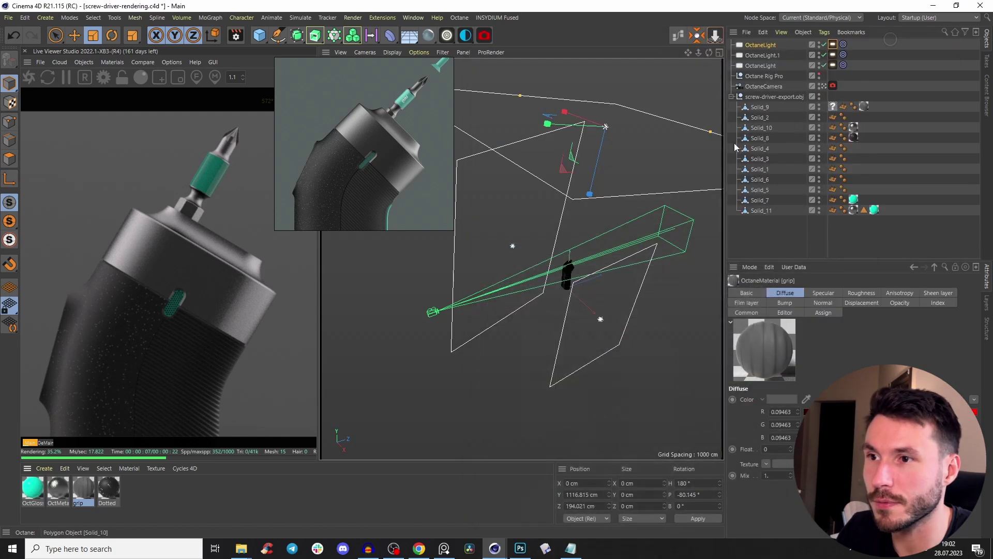
# Step: Add a new Octane area light and move it beside the camera, at about Y 218, Z -1058 cm
pyautogui.click(557, 273)
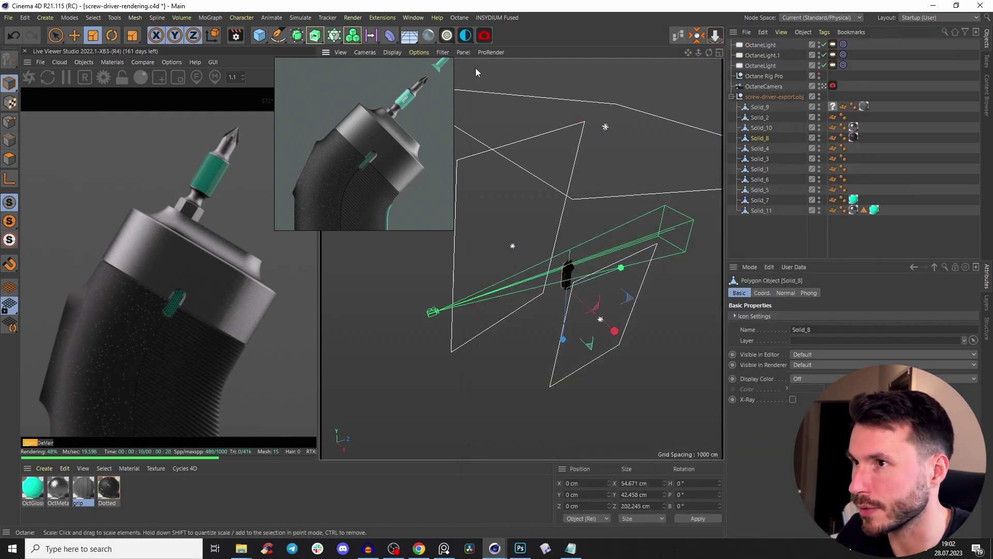
pyautogui.moveTo(447, 36); pyautogui.dragTo(514, 116)
pyautogui.press('e')
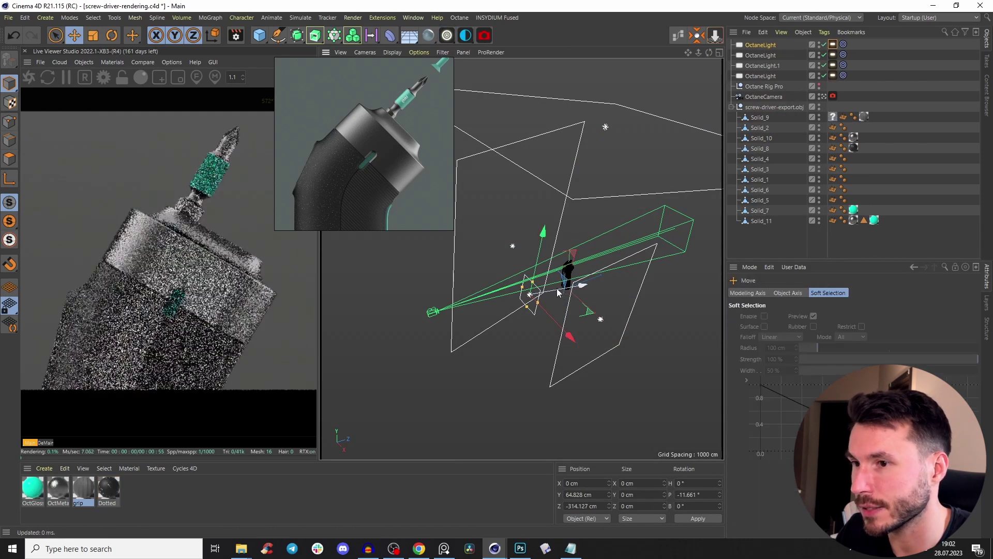
pyautogui.moveTo(556, 288); pyautogui.dragTo(452, 337)
# Step: Enlarge the new area light and lower its power to about 0.009, fine-tuning it slightly upward
pyautogui.click(833, 44)
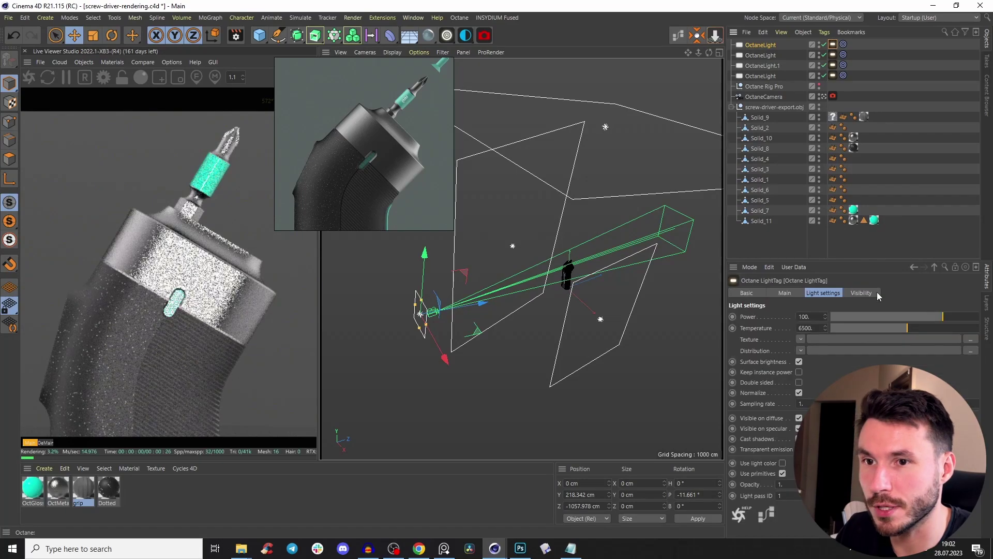
pyautogui.click(872, 292)
pyautogui.press('t')
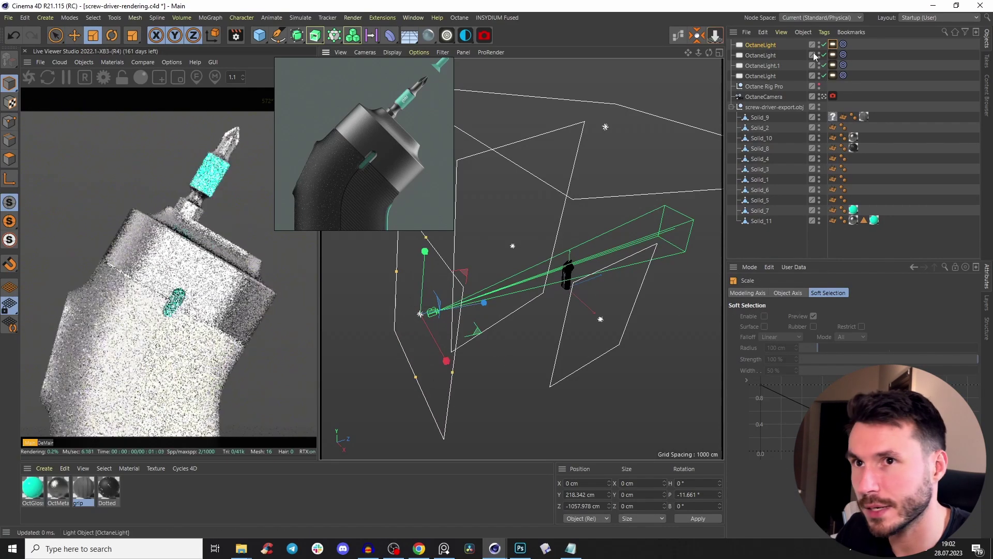
pyautogui.click(832, 44)
pyautogui.moveTo(895, 317); pyautogui.dragTo(864, 319)
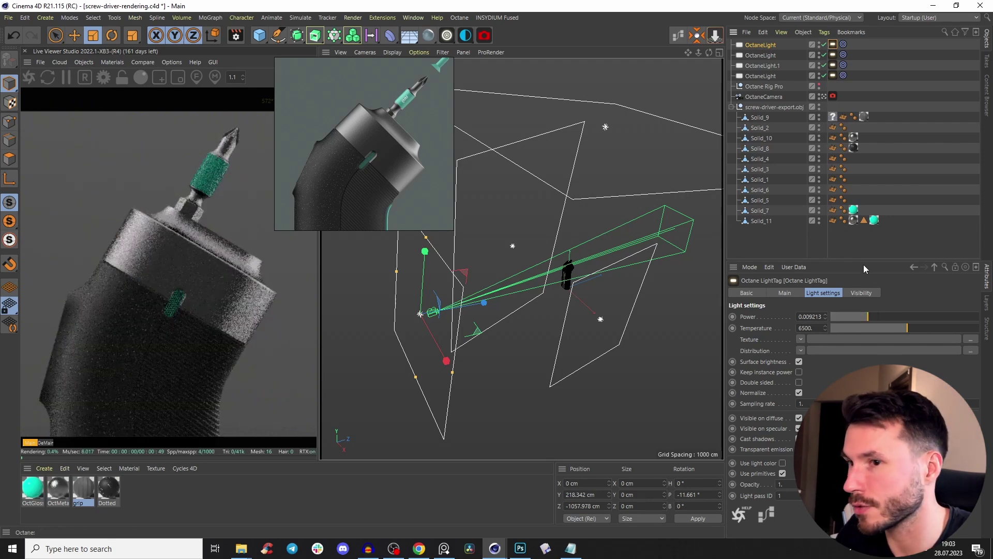
pyautogui.moveTo(871, 317); pyautogui.dragTo(882, 318)
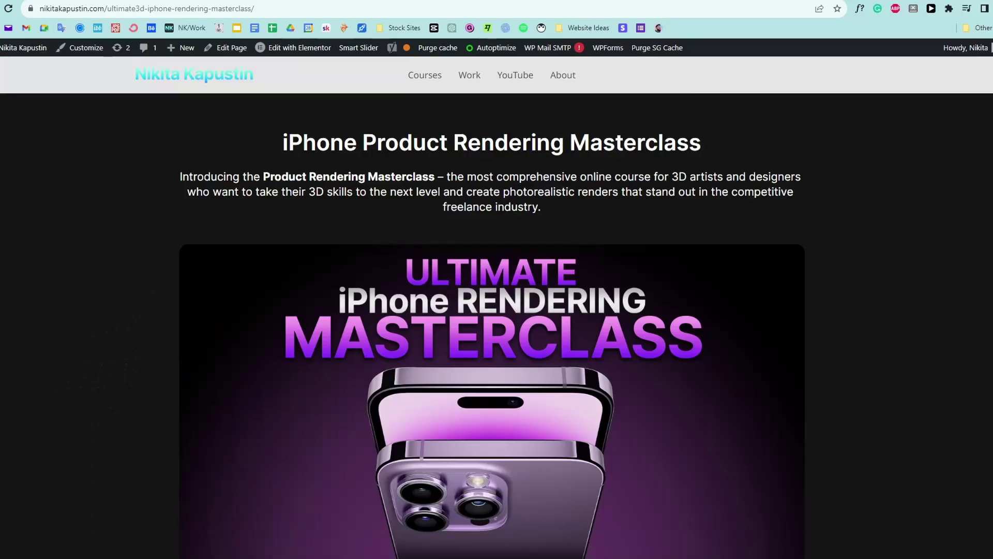
# Step: Switch to the browser and look through the iPhone Product Rendering Masterclass page's course parts and sample renders
pyautogui.scroll(-9, 492, 311)
pyautogui.scroll(-12, 492, 310)
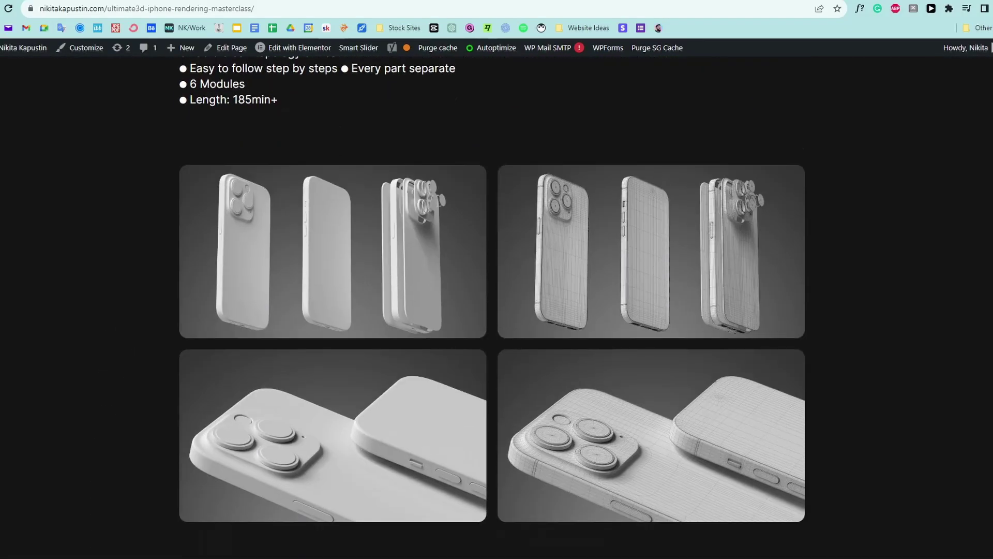
pyautogui.scroll(-12, 492, 310)
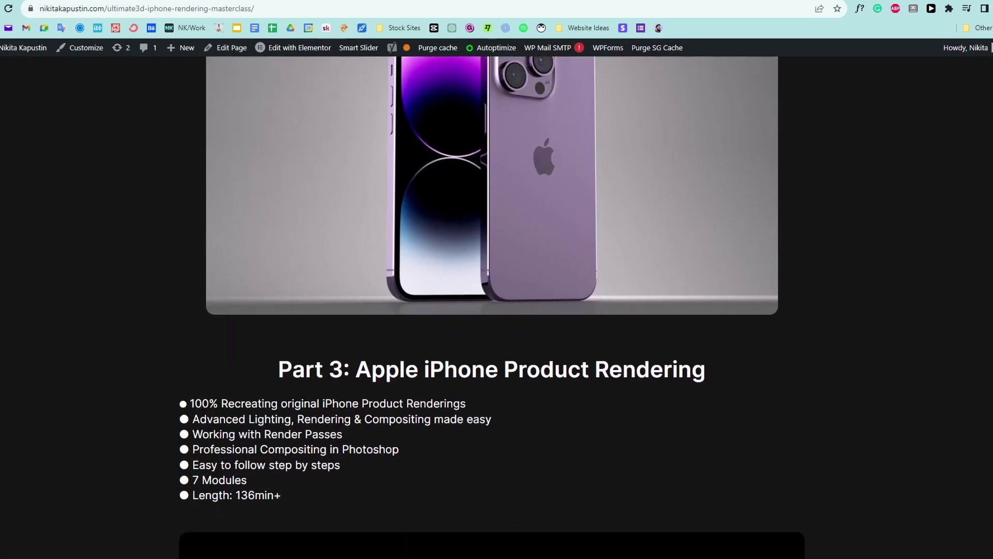
pyautogui.scroll(-8, 492, 310)
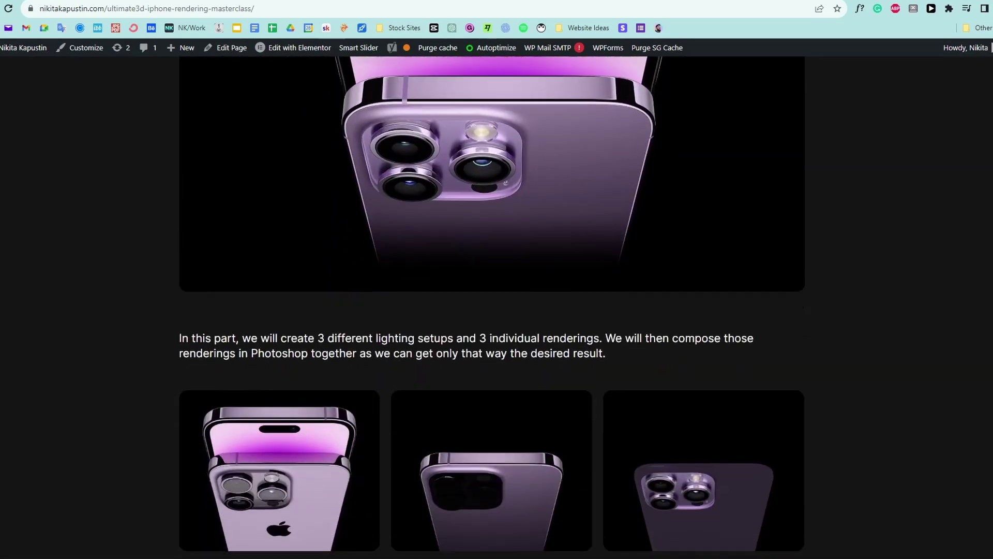
pyautogui.scroll(-8, 492, 311)
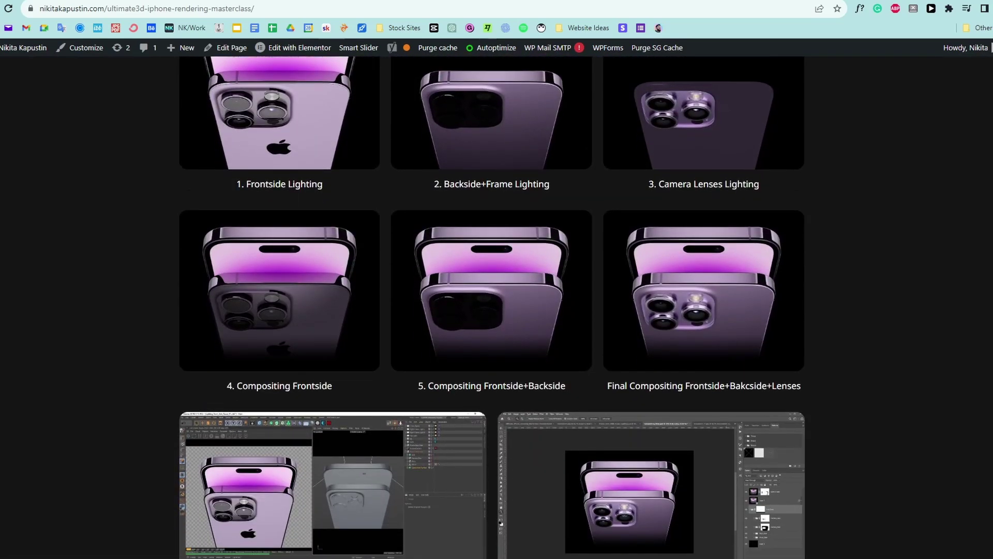
pyautogui.scroll(-12, 492, 311)
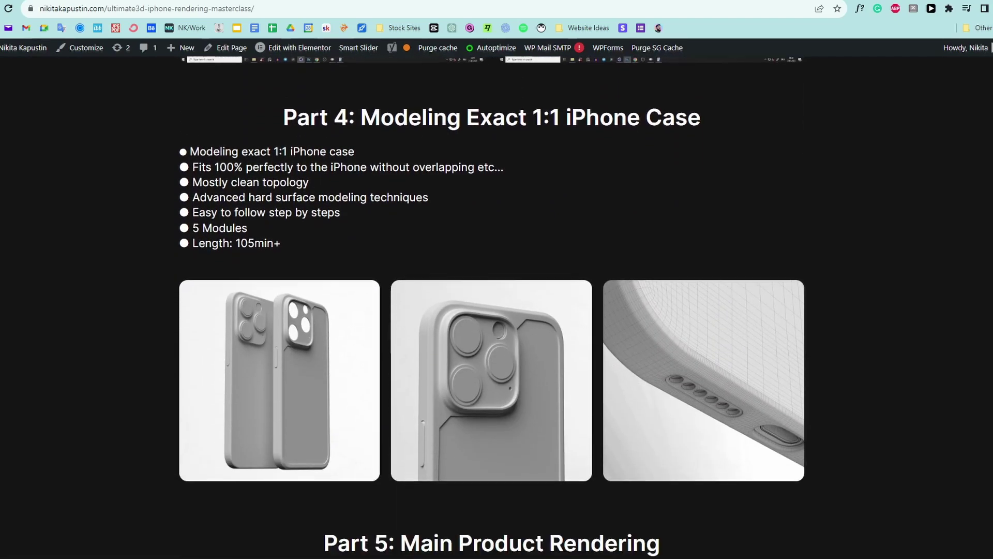
pyautogui.scroll(-5, 492, 311)
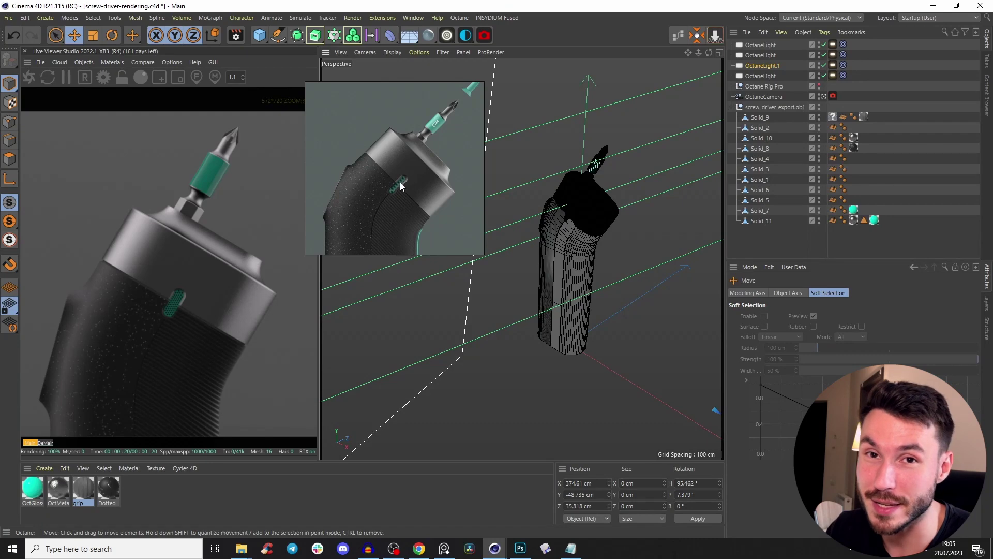
pyautogui.keyDown('alt'); pyautogui.moveTo(400, 182); pyautogui.dragTo(600, 261); pyautogui.keyUp('alt')
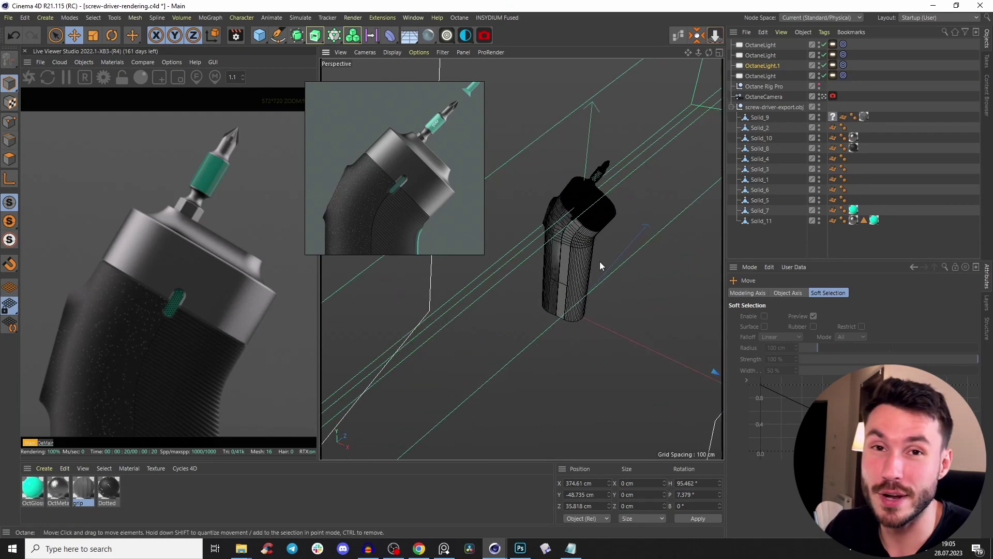